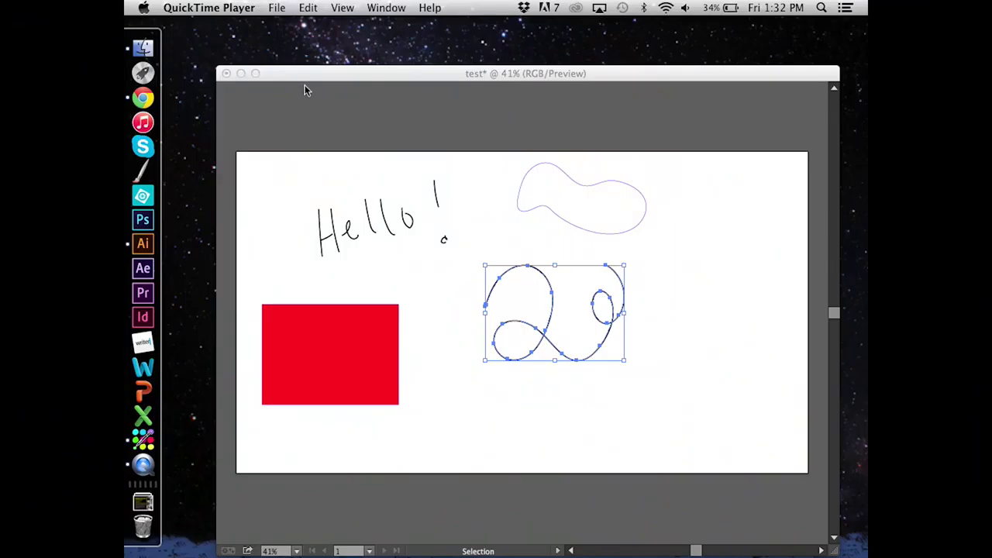
Bring Illustrator with the test drawing to the front from the Dock
left_click(143, 244)
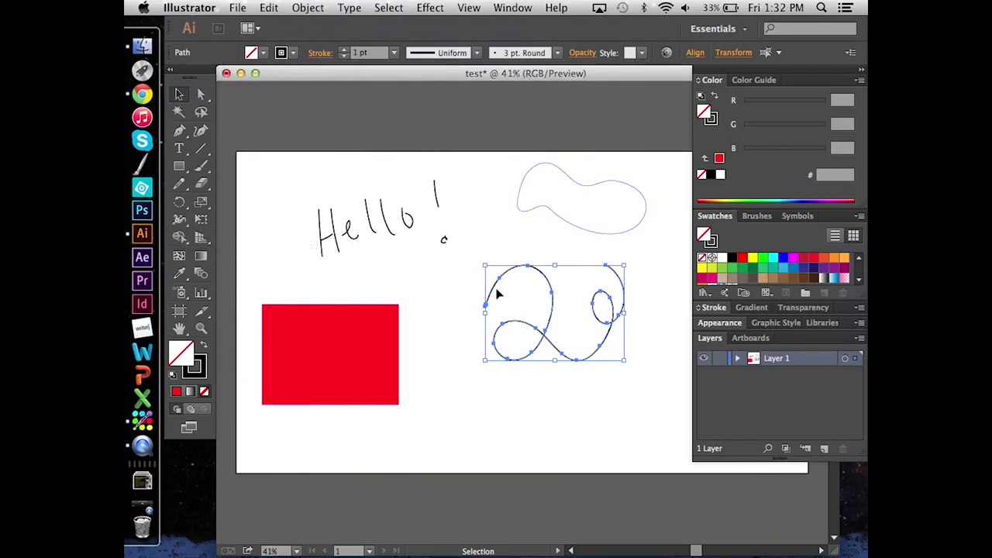
Select Hello!, its dot and the loopy curve together and nudge them upward
left_click(525, 288)
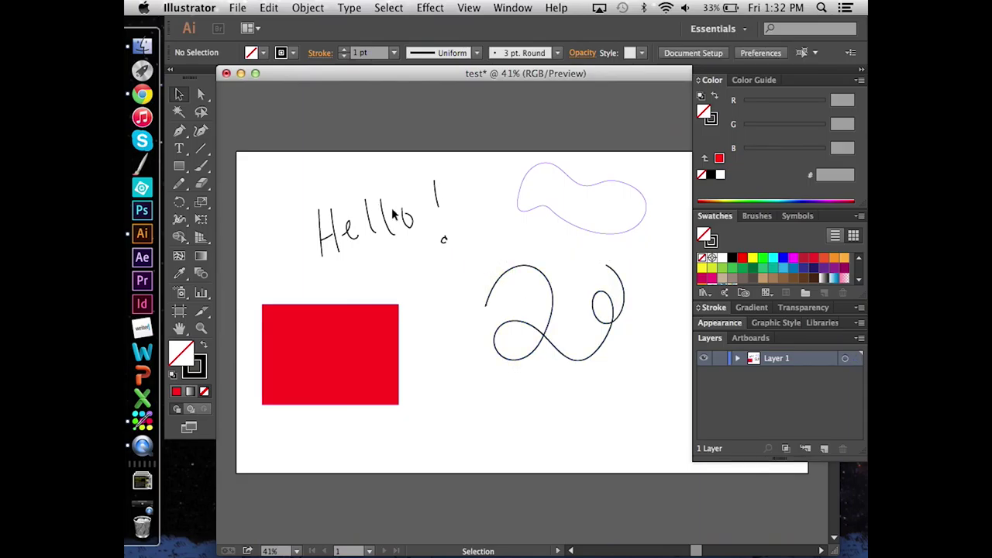
left_click_drag(282, 167, 505, 265)
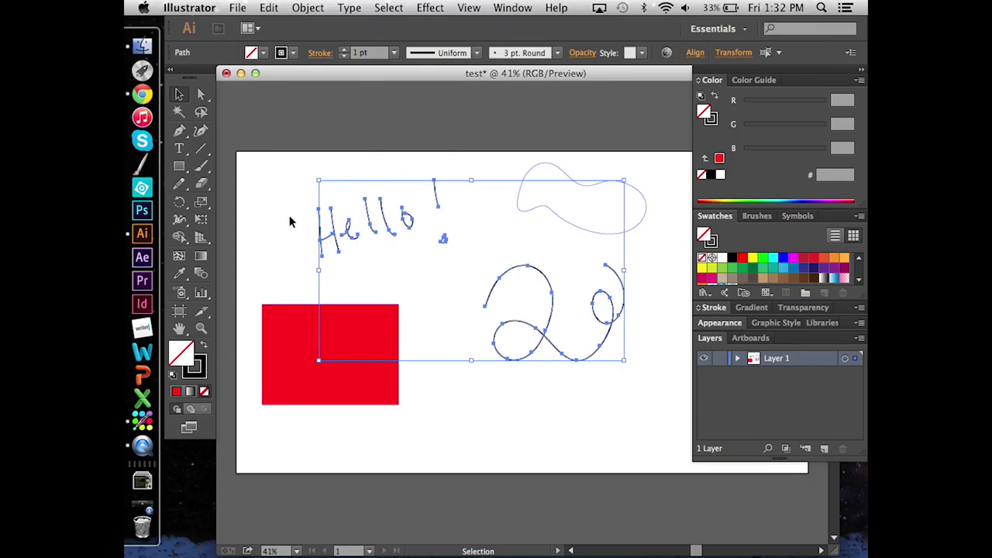
left_click(202, 94)
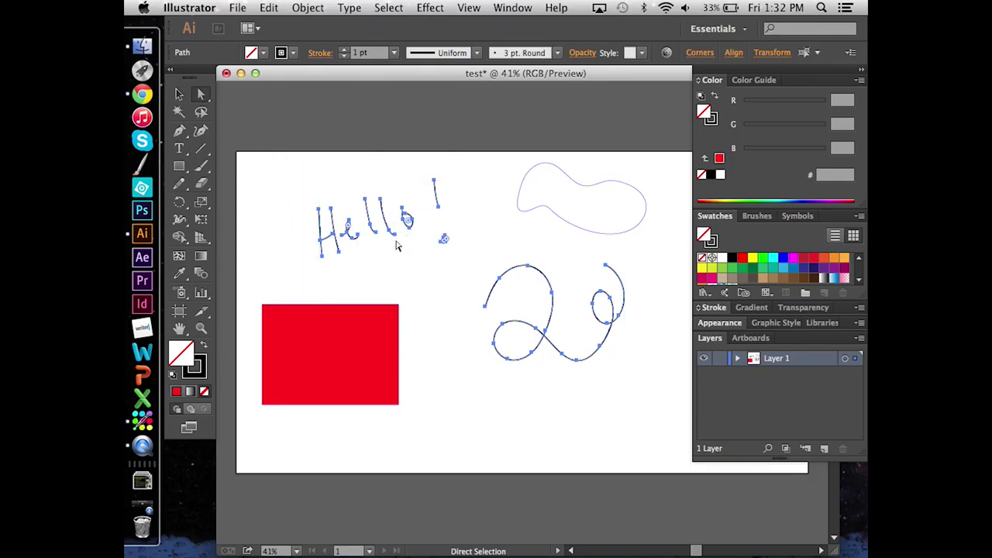
left_click_drag(533, 267, 493, 229)
key("super+shift+a")
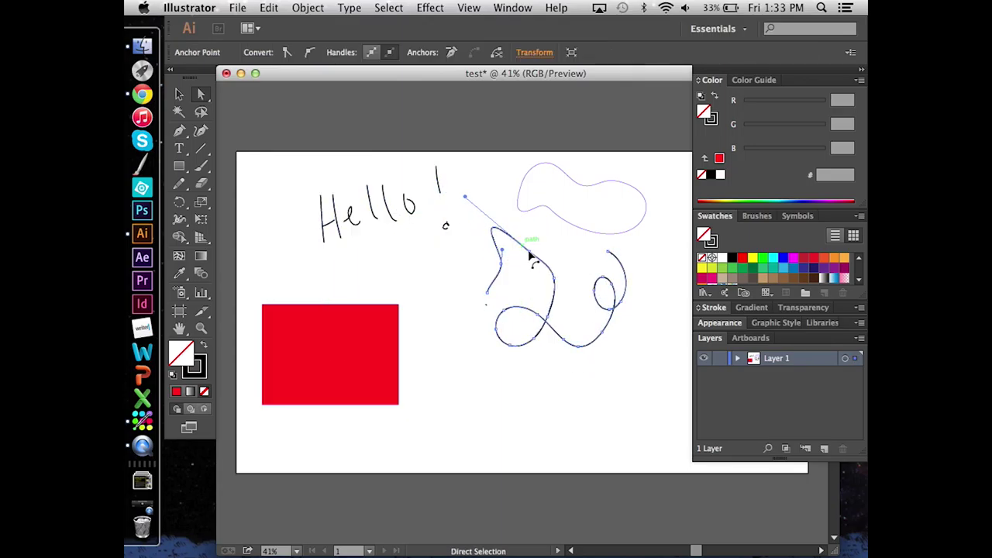
Drag the curve's anchors and handles to turn its left loop into a pointed peak
left_click_drag(551, 321, 573, 300)
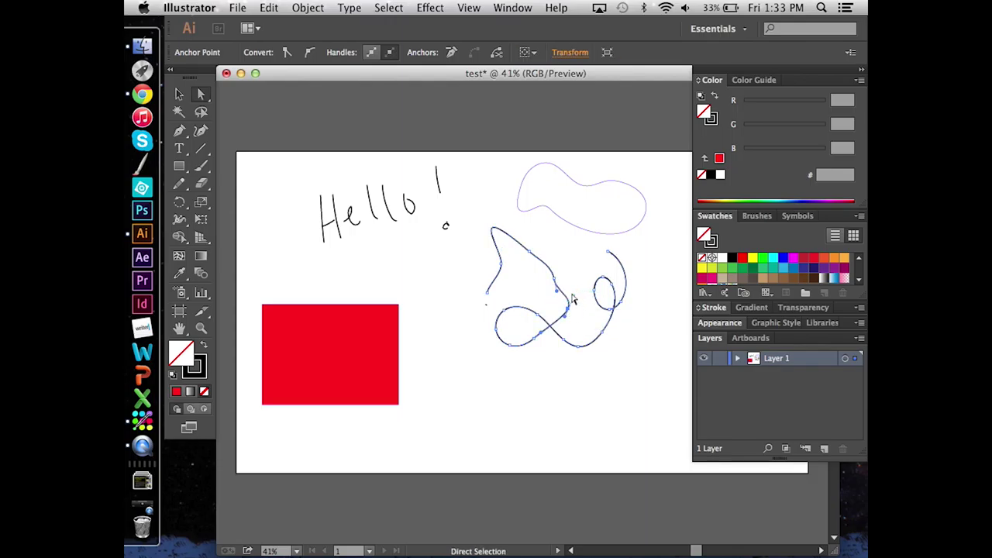
left_click(570, 290)
left_click(573, 301)
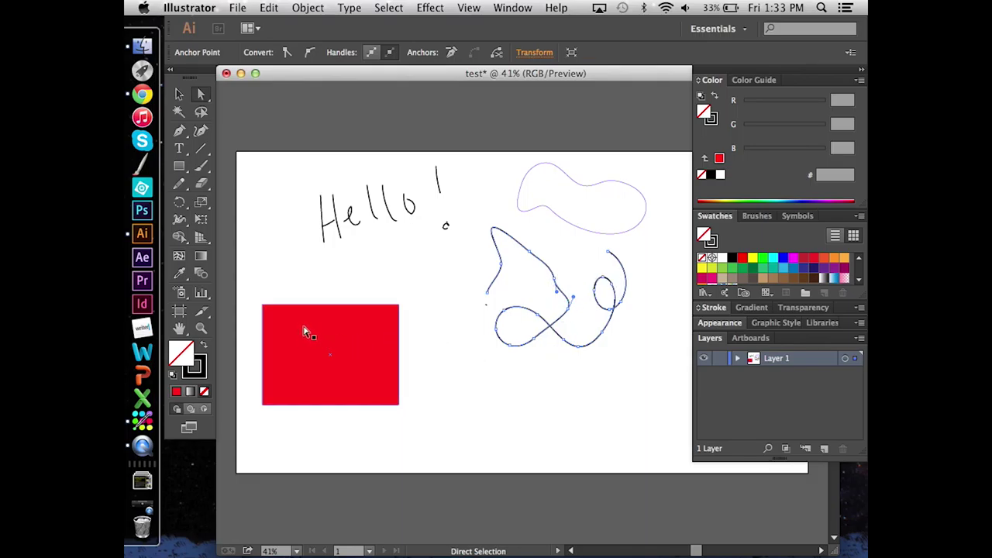
left_click(275, 160)
scroll(277, 169, "up", 1)
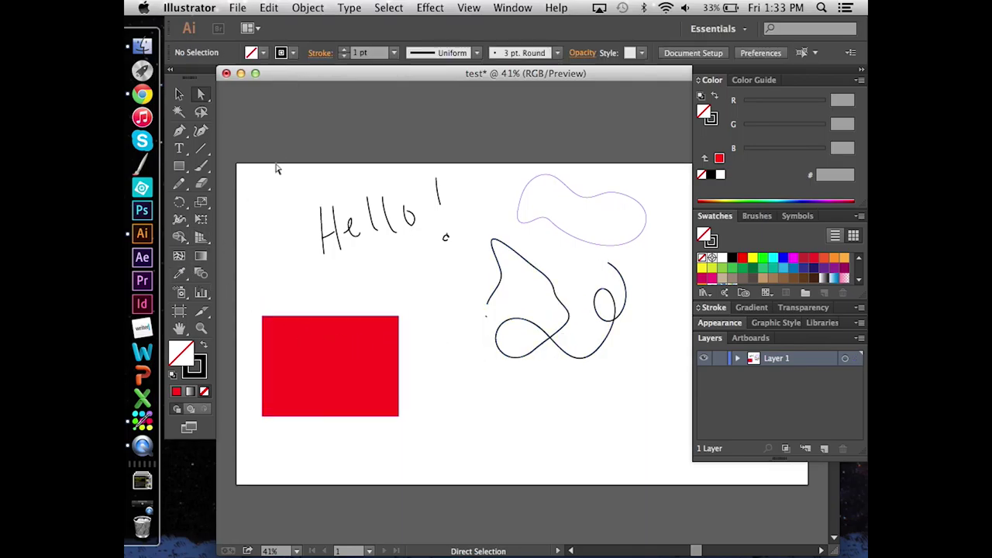
Switch to the Paintbrush with an 8 pt stroke weight
left_click(181, 274)
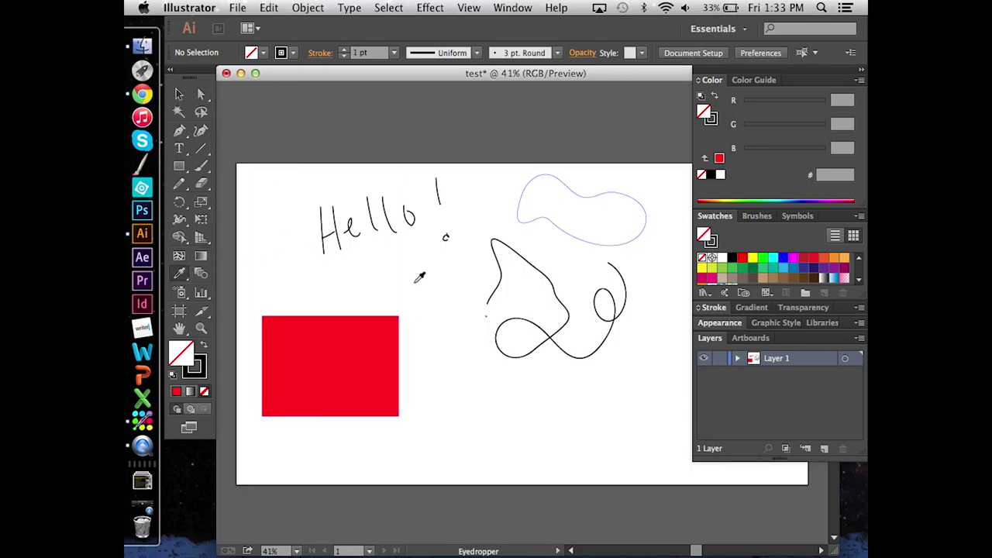
scroll(411, 206, "up", 3)
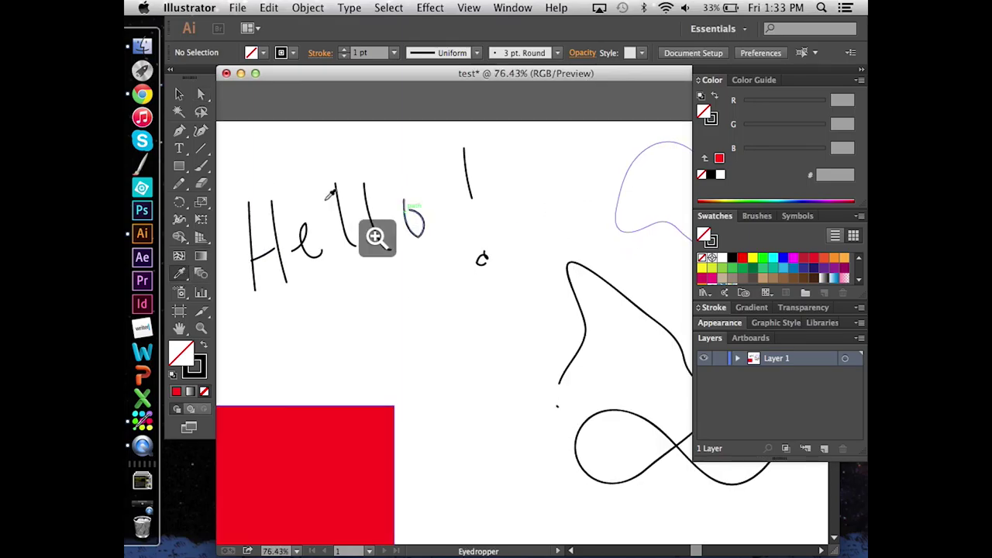
scroll(368, 221, "down", 3)
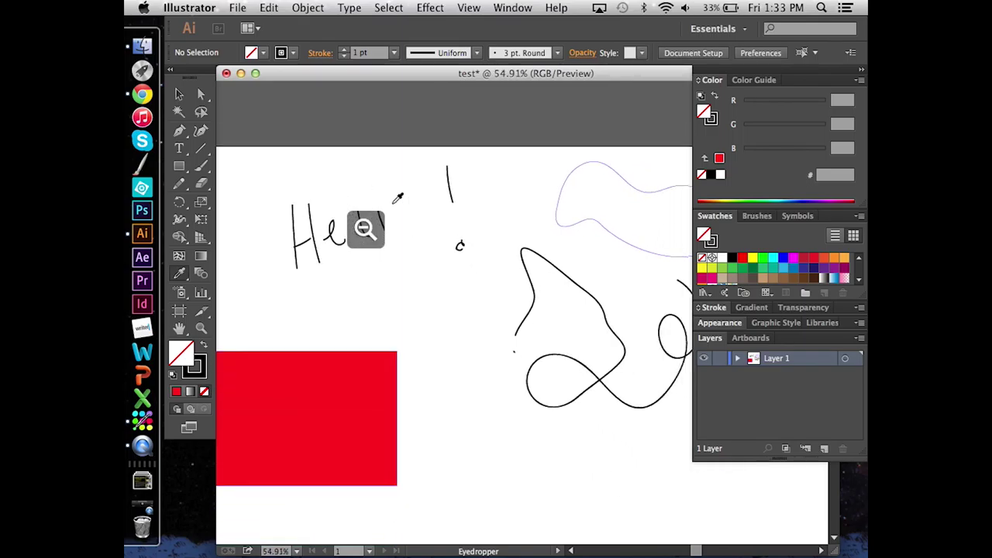
left_click(205, 165)
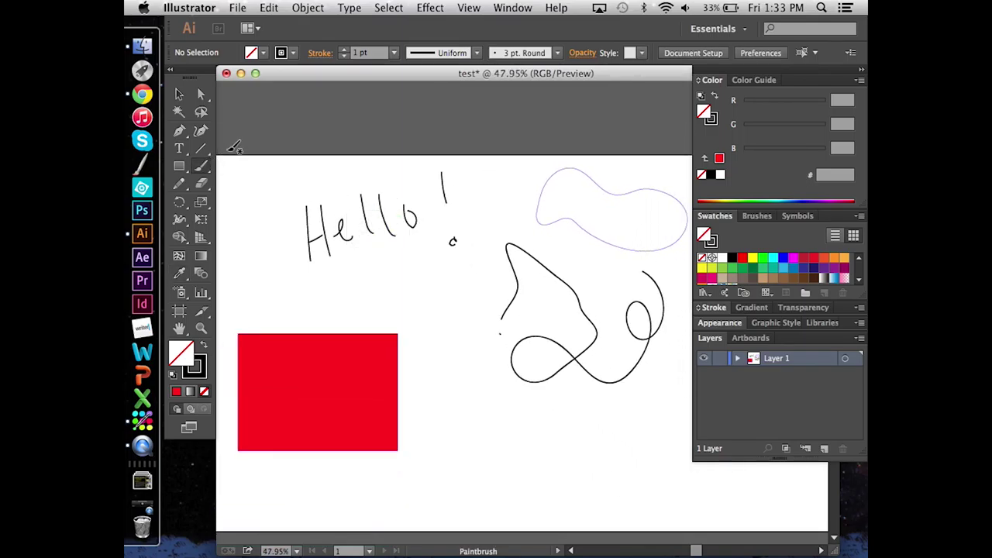
left_click(394, 53)
left_click(411, 244)
Set the stroke colour to teal 2DA8C4 and paint a loop and a spiral below the curve
left_click(200, 365)
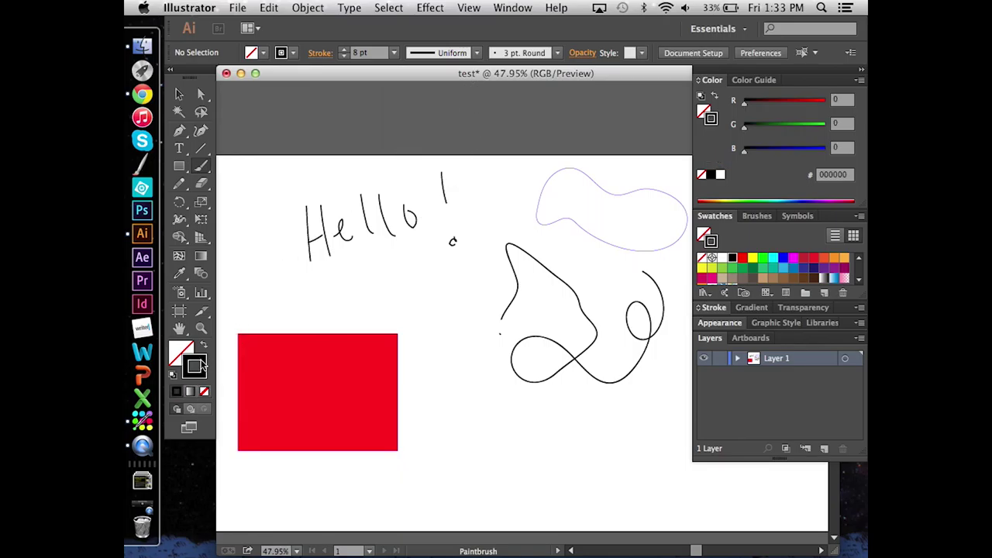
double_click(204, 366)
left_click_drag(466, 233, 466, 253)
left_click(395, 205)
left_click(600, 169)
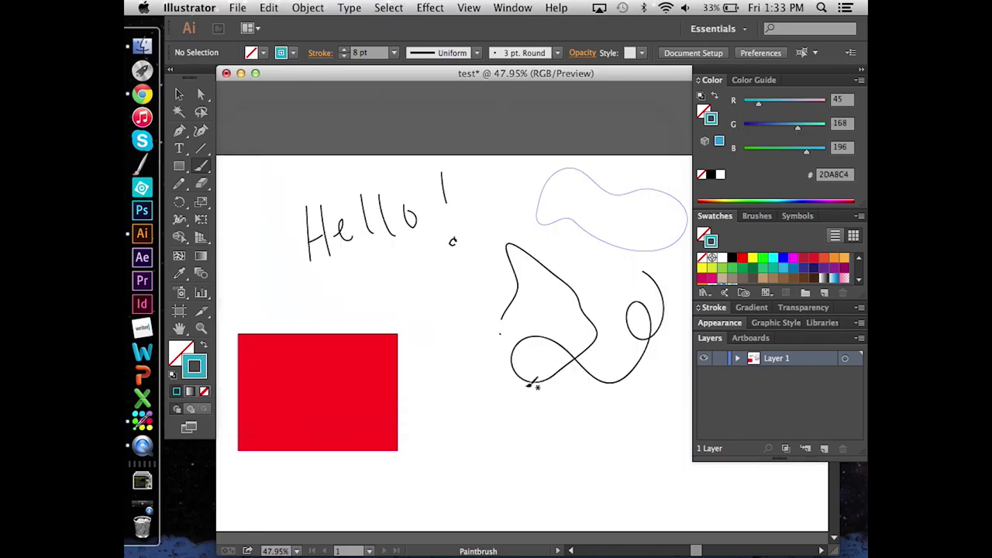
left_click_drag(512, 472, 491, 462)
mouse_move(594, 452)
left_mouse_down()
mouse_move(565, 454)
mouse_move(635, 446)
left_mouse_up()
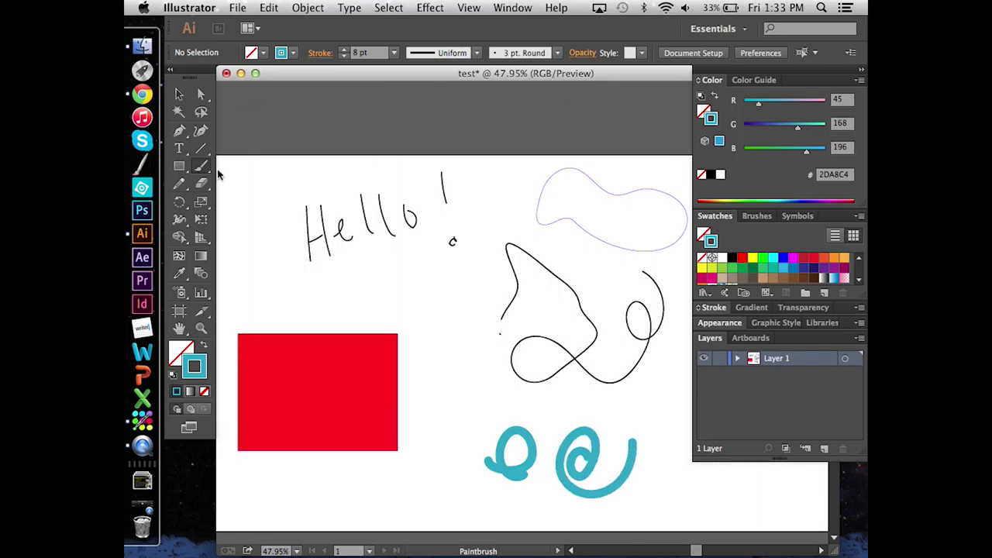
Reset the brush to black 1 pt and draw a thin wavy line under Hello!
left_click(293, 53)
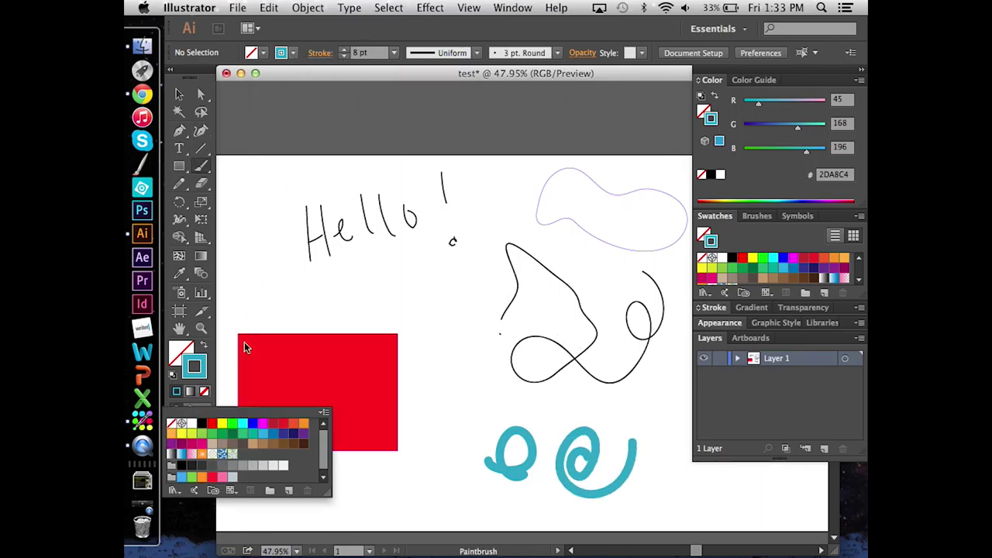
left_click(212, 425)
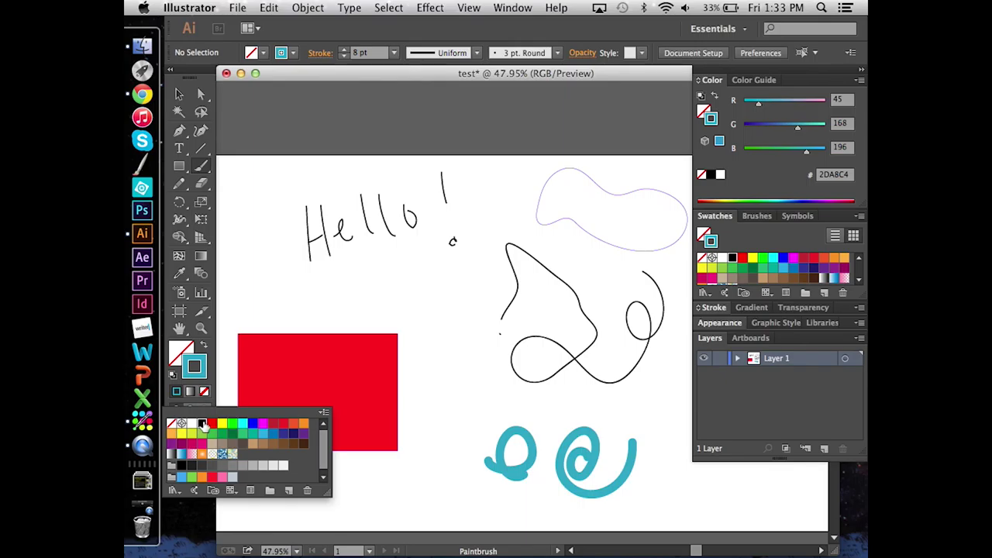
left_click(202, 423)
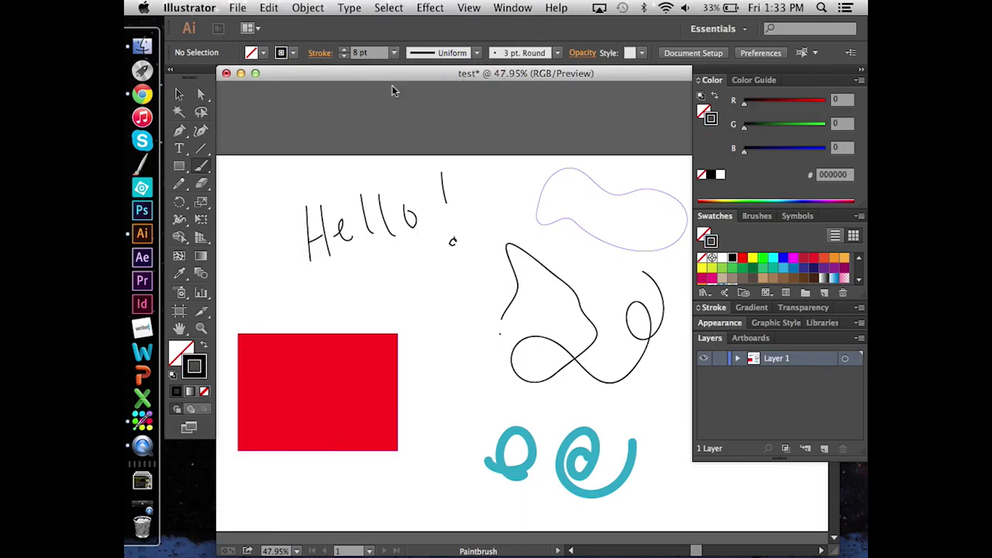
left_click(394, 53)
left_click(414, 117)
left_click_drag(329, 273, 487, 282)
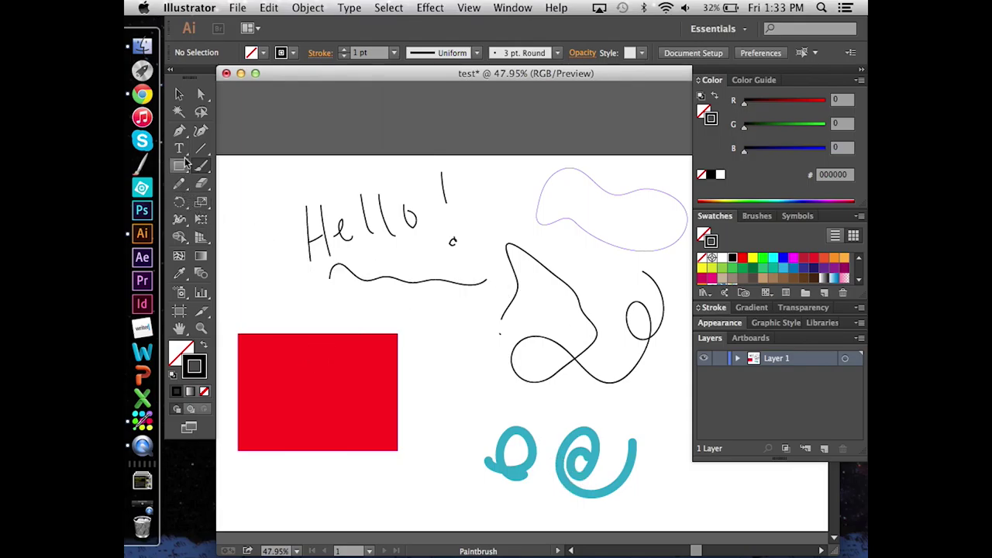
Eyedropper the teal spiral, then the black 1 pt Hello line, and add a new Layer 2
left_click(179, 273)
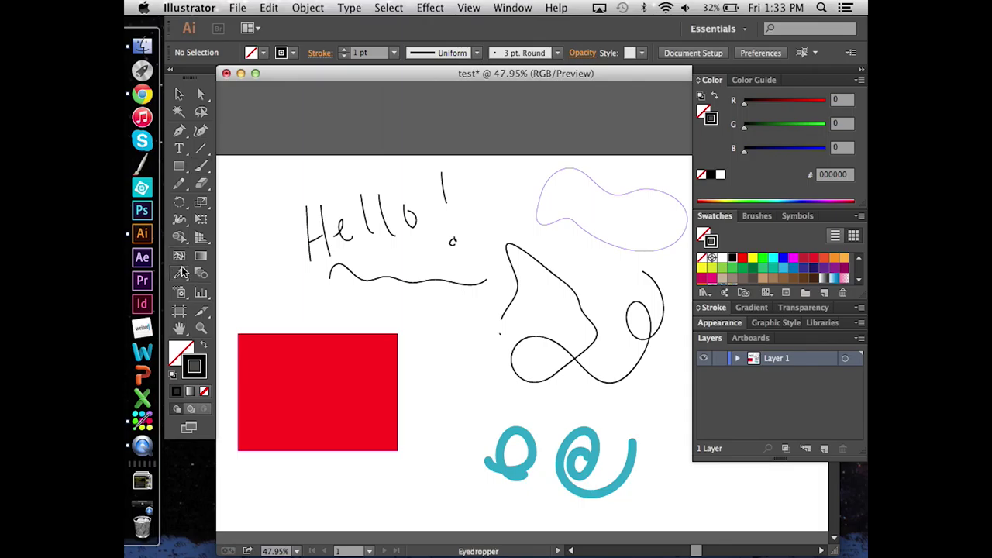
left_click(598, 458)
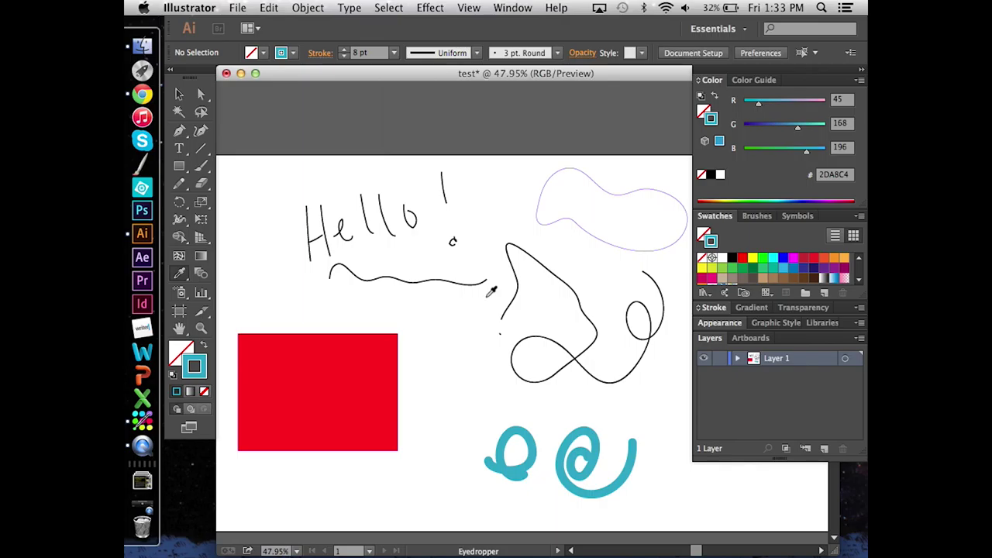
left_click(369, 219)
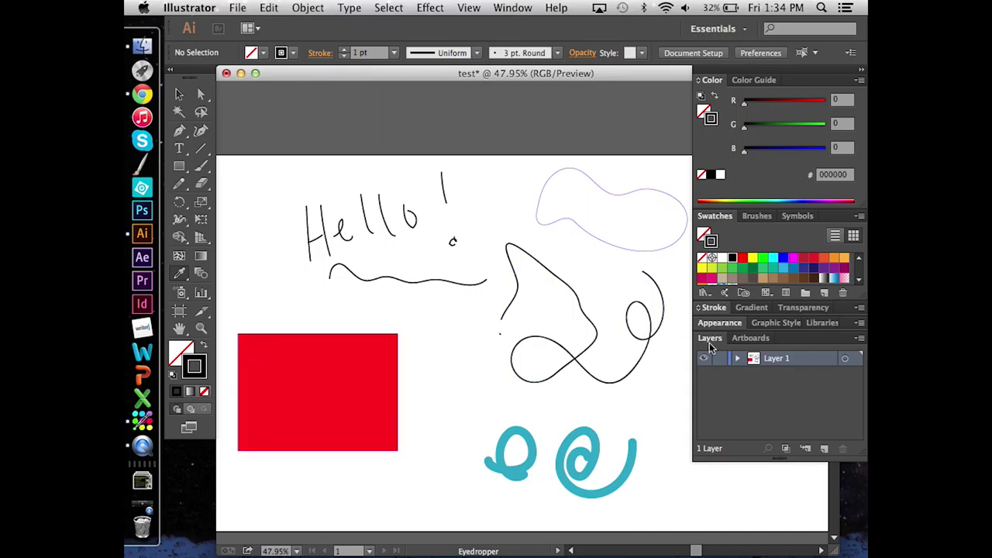
left_click(825, 451)
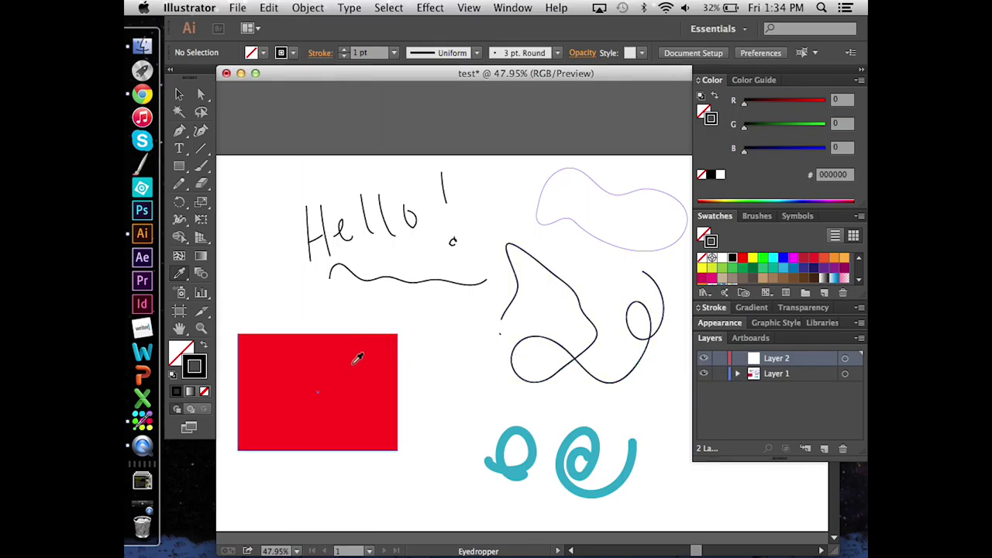
left_click(180, 93)
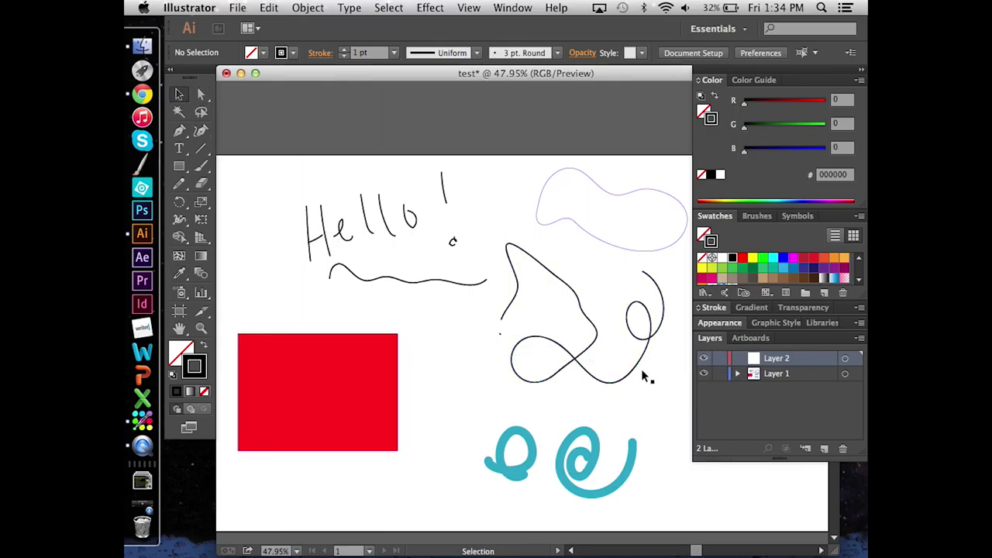
left_click(773, 374)
left_click(347, 360)
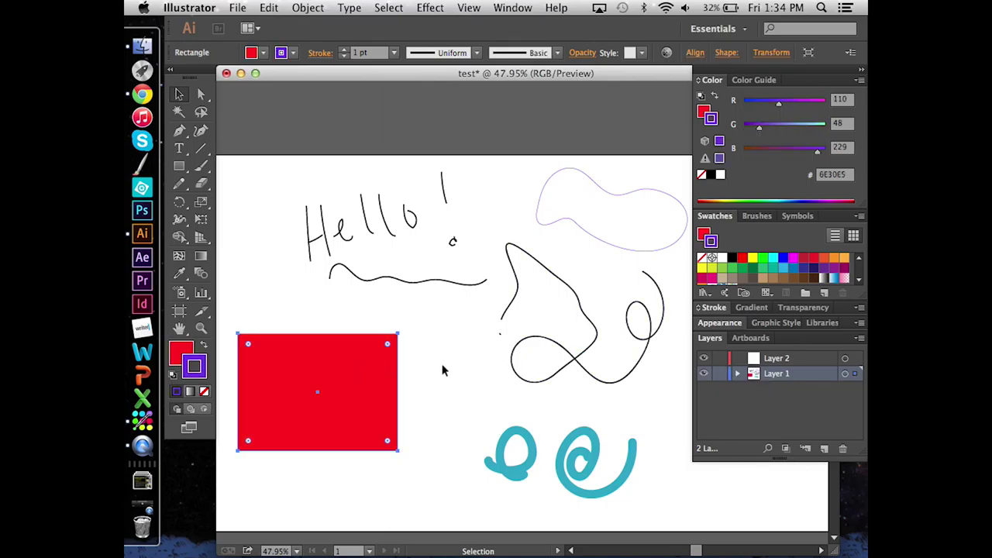
key("Delete")
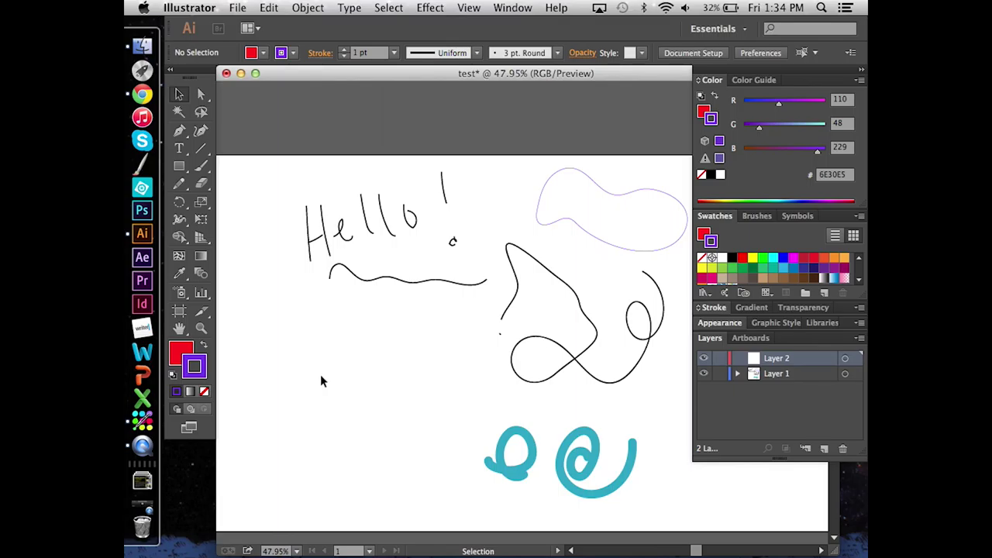
key("super+z")
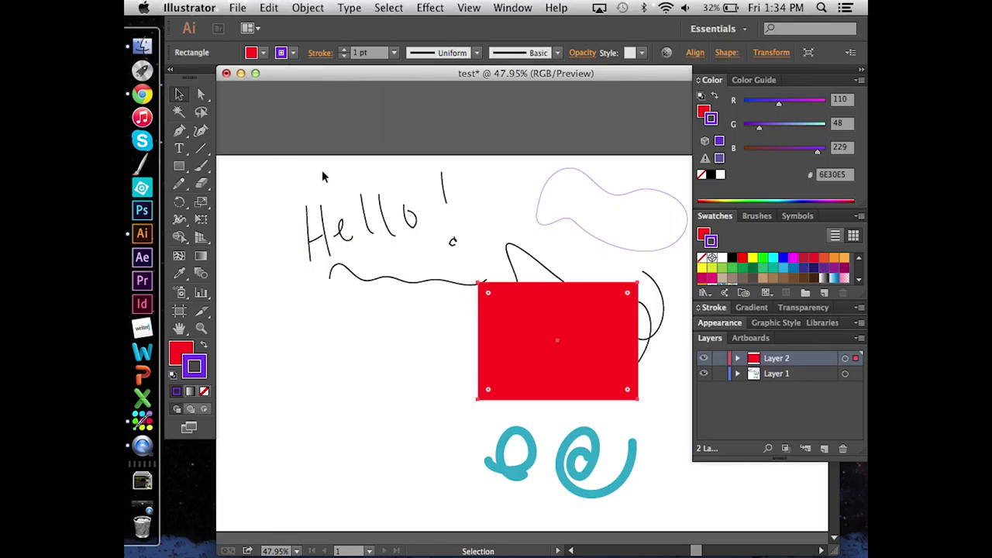
left_click_drag(540, 332, 344, 370)
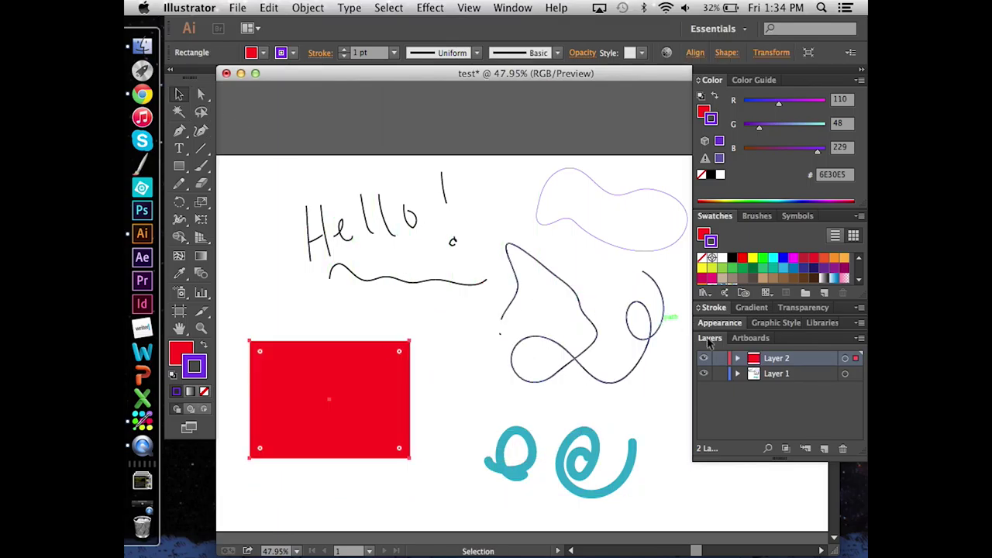
left_click(768, 404)
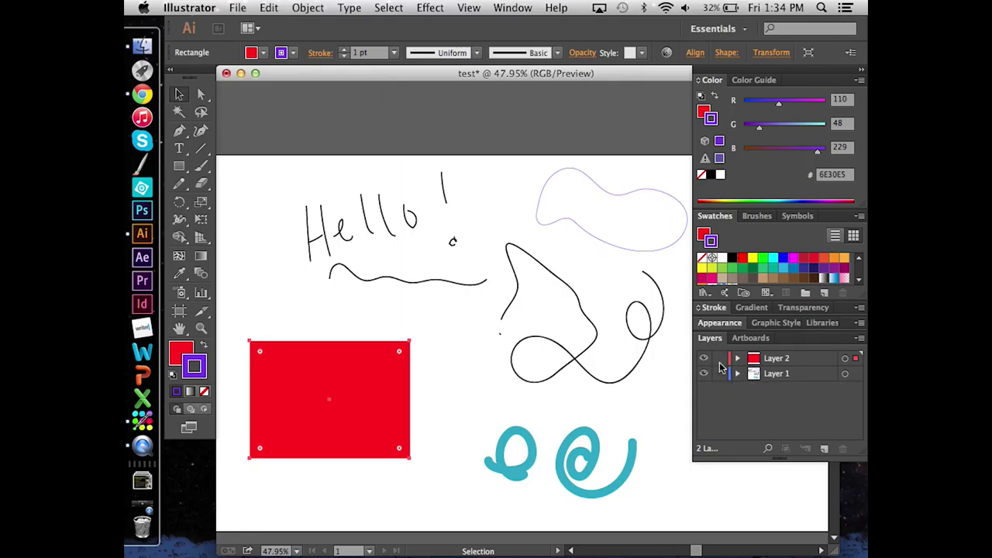
left_click(721, 374)
left_click(771, 379)
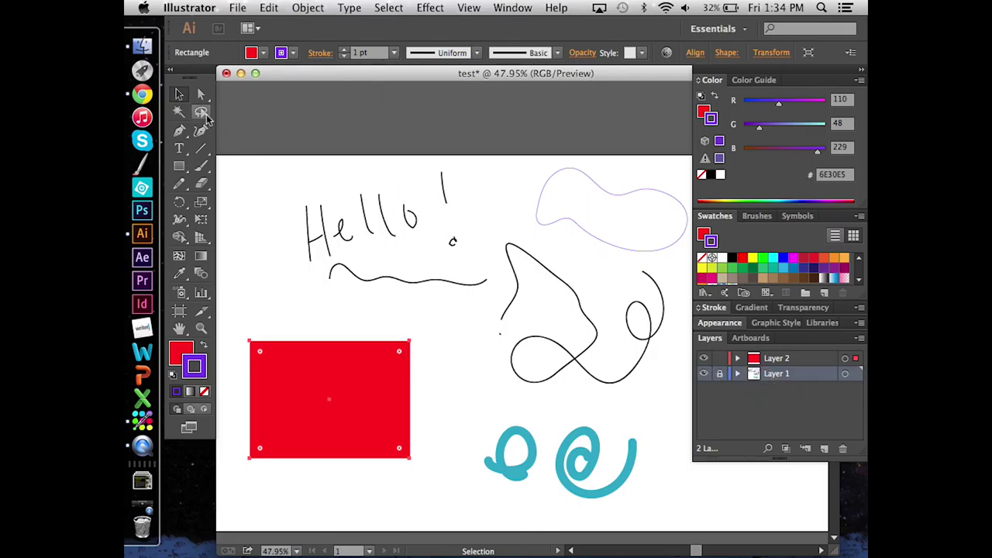
left_click_drag(322, 203, 472, 296)
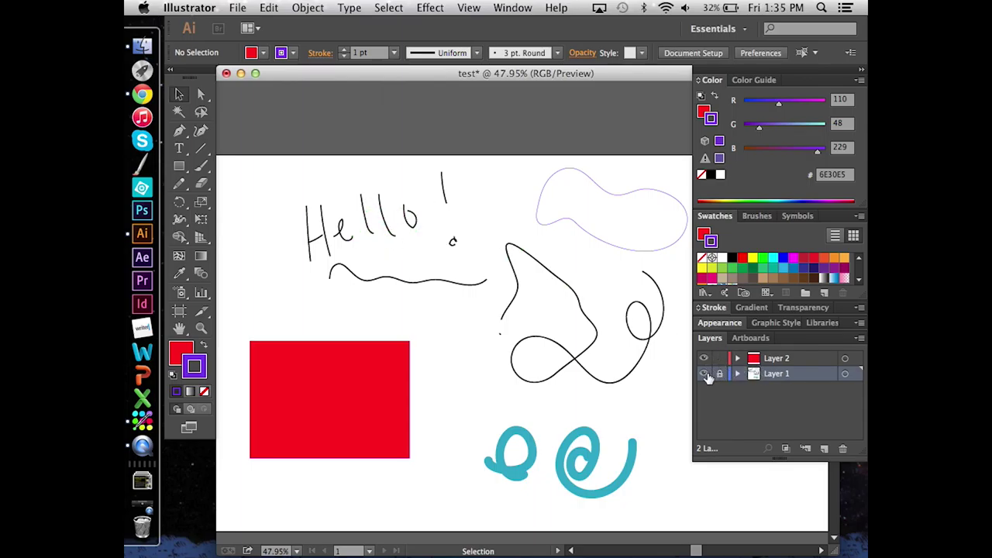
left_click(706, 376)
left_click(706, 377)
left_click(705, 376)
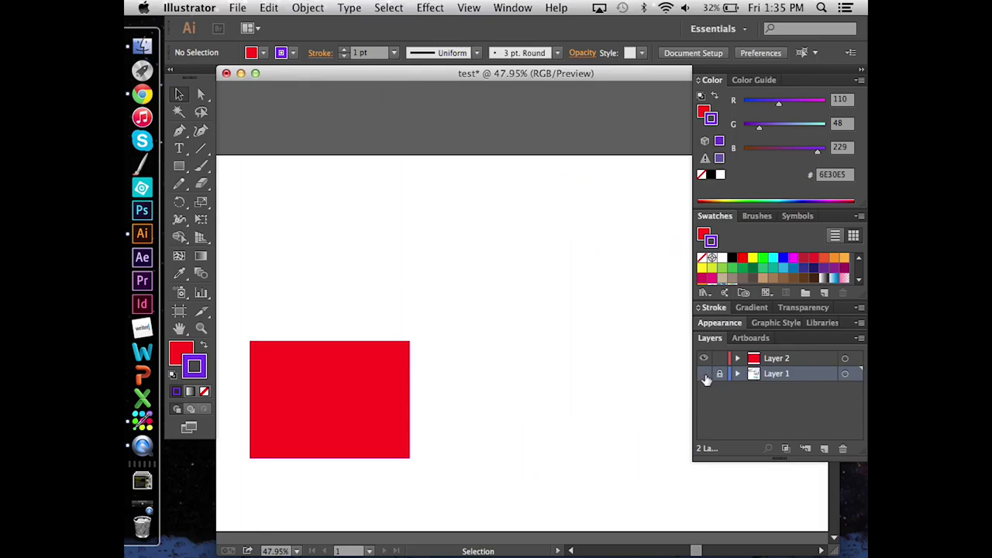
left_click(705, 376)
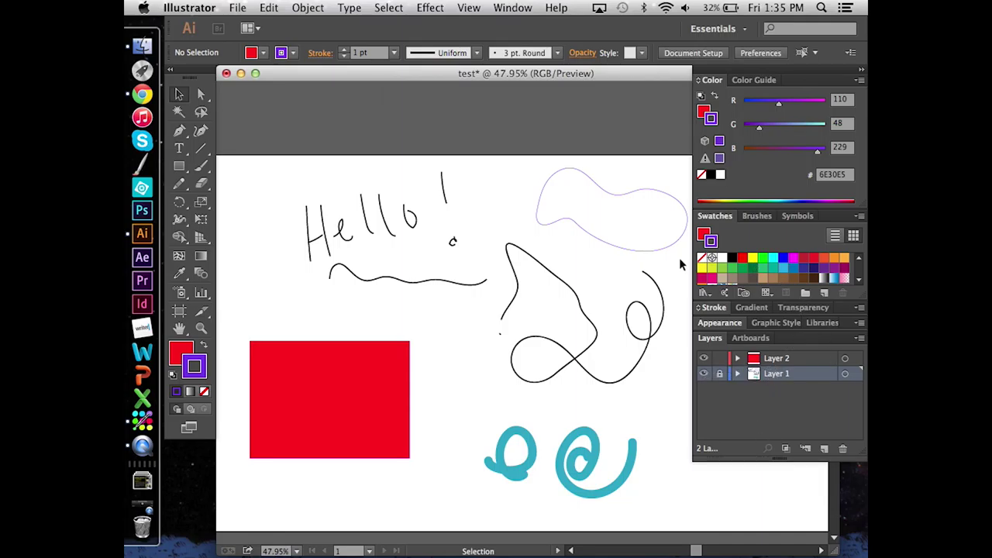
Lock Layer 1 and rename it 'text', then rename Layer 2 'rectangle'
left_click(721, 375)
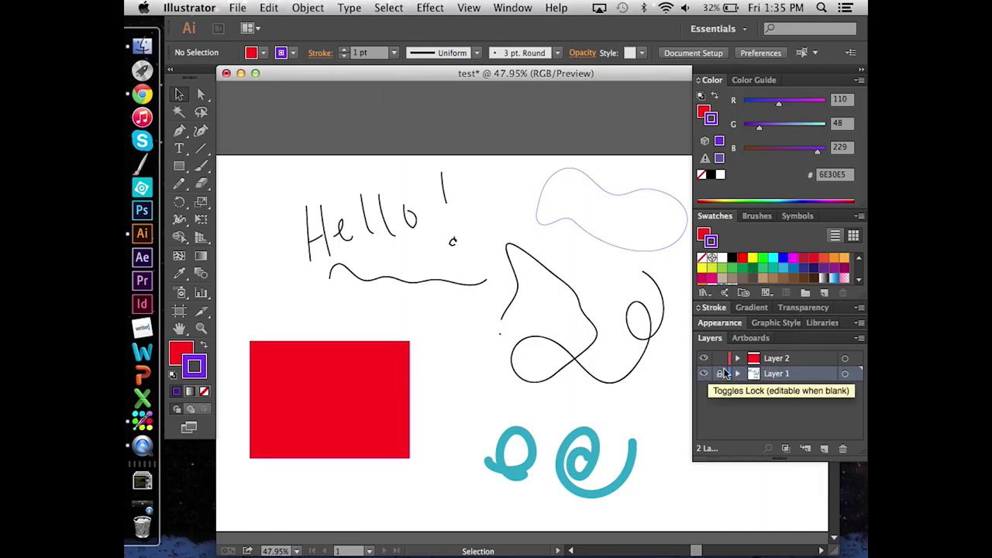
double_click(778, 375)
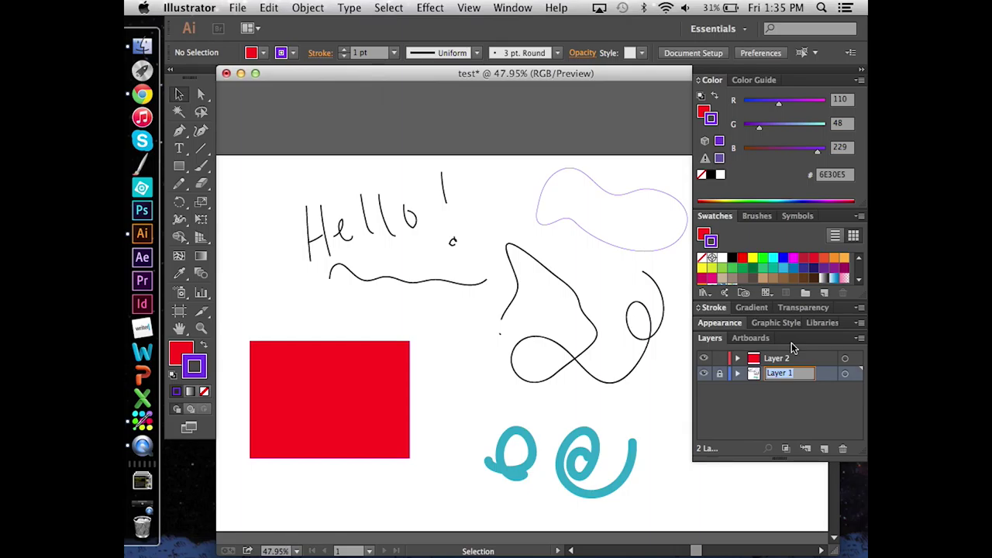
type("text")
double_click(780, 358)
type("r")
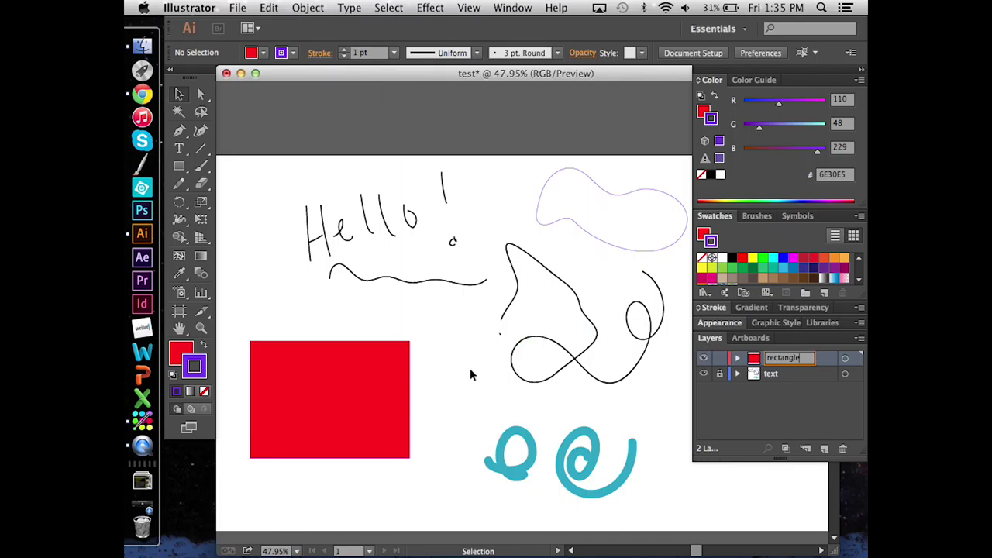
key("Return")
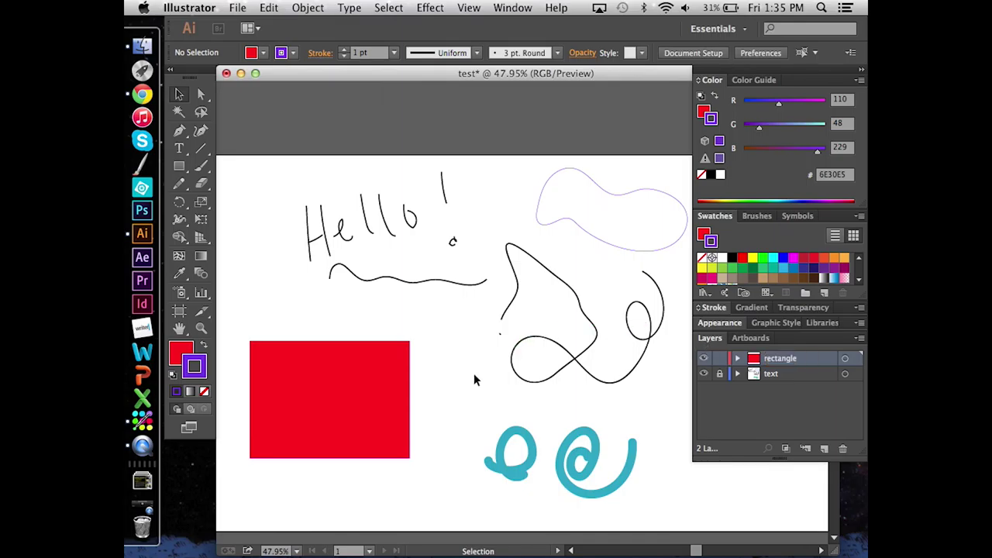
left_click(238, 8)
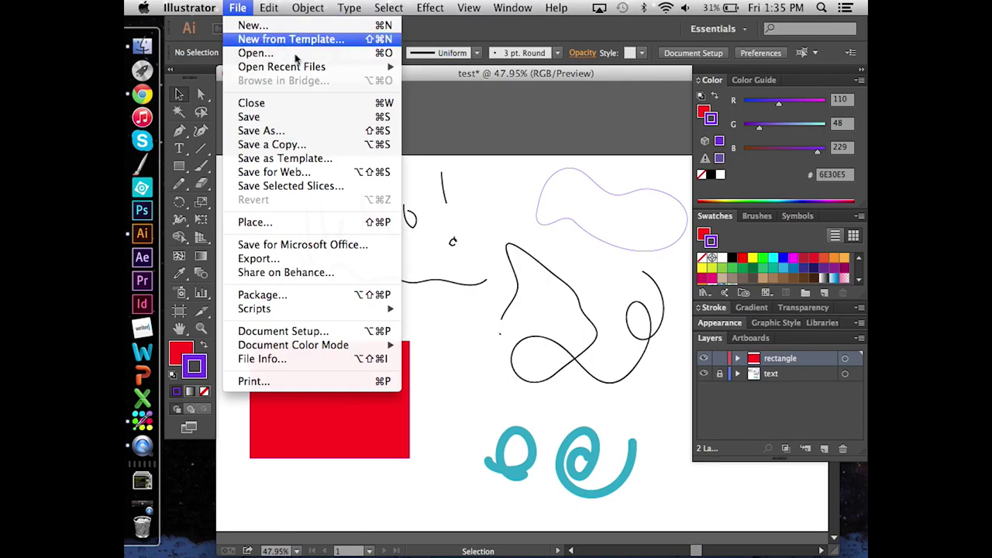
Save the drawing as test.ai in Downloads, accepting the default Illustrator Options
left_click(316, 120)
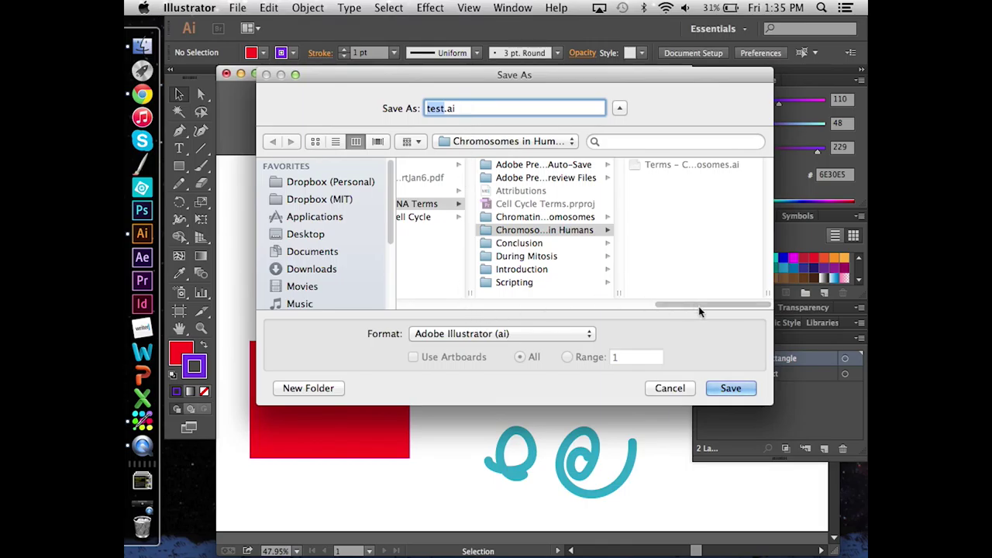
left_click_drag(697, 304, 424, 305)
left_click(558, 217)
left_click(570, 230)
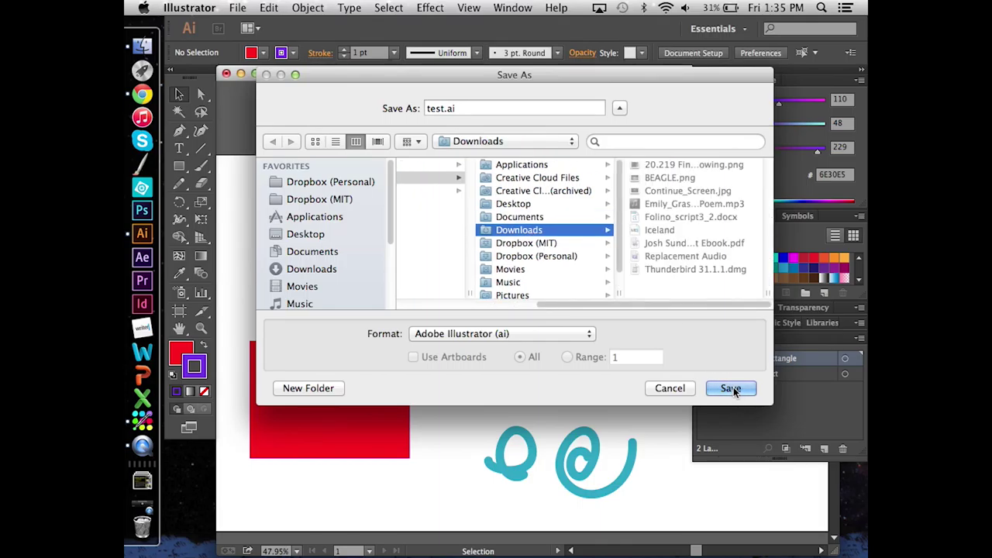
left_click(731, 389)
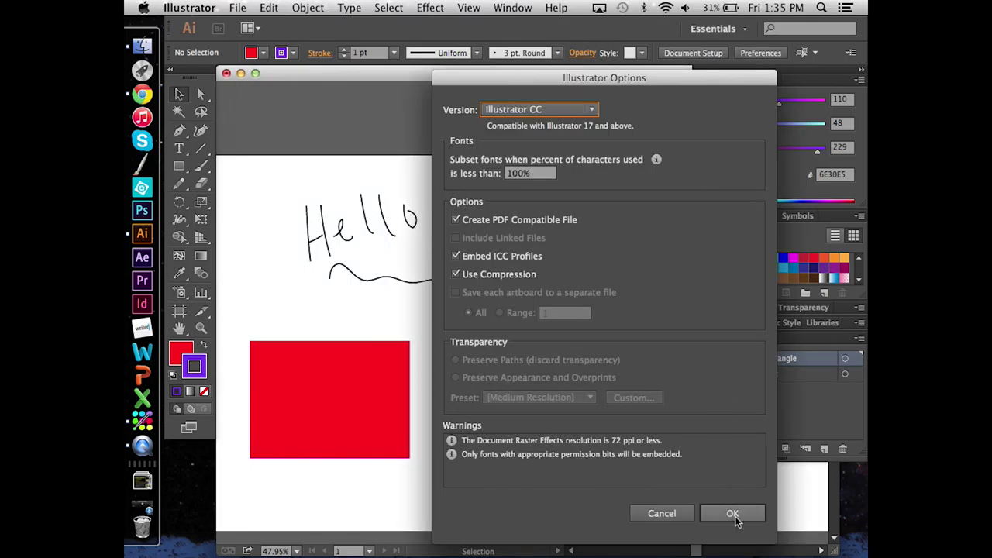
left_click(732, 512)
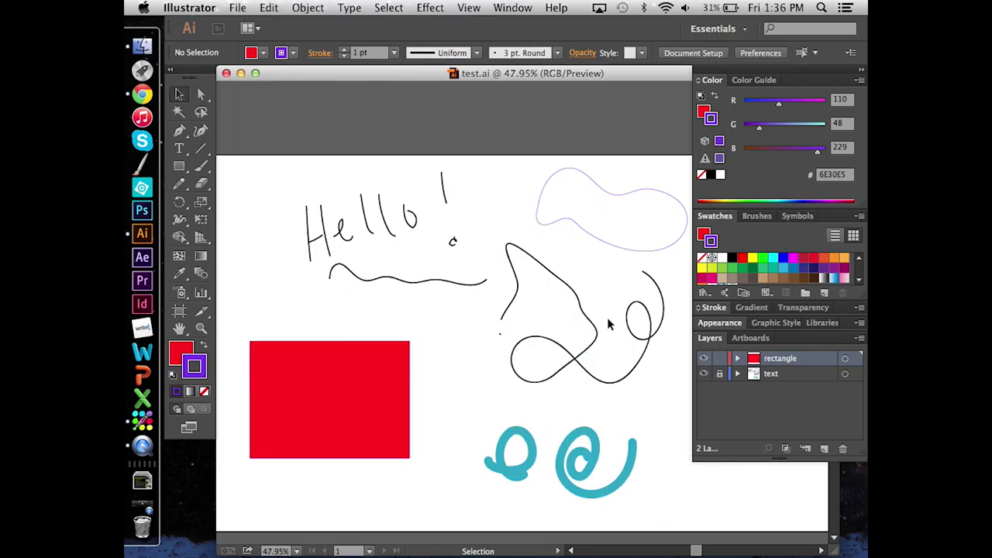
left_click(238, 7)
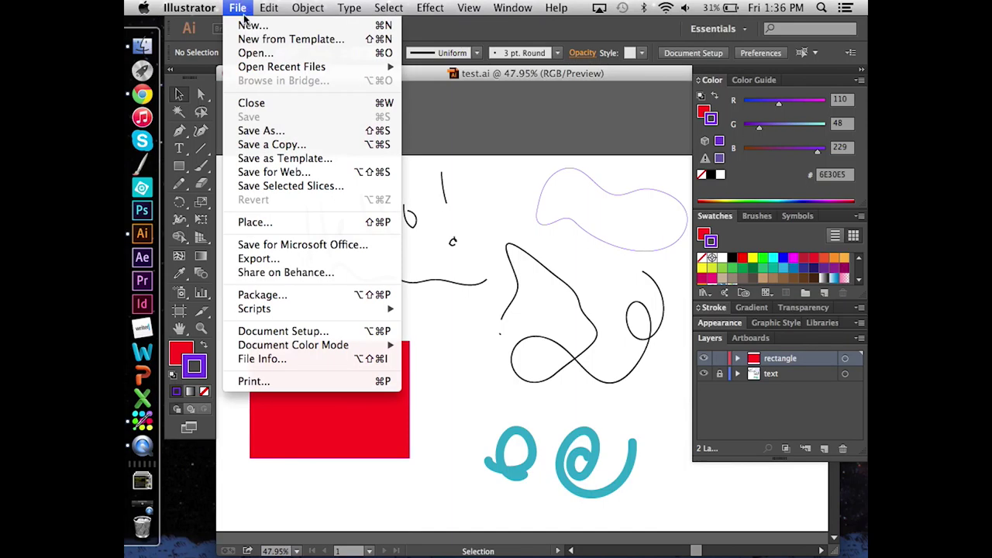
Export the drawing as a PNG using artboard bounds
left_click(270, 259)
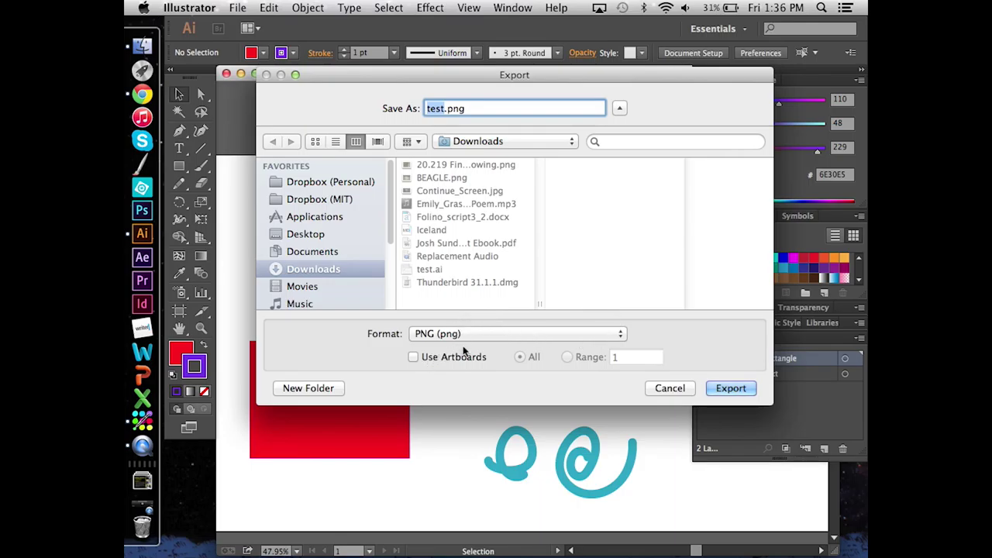
left_click(415, 356)
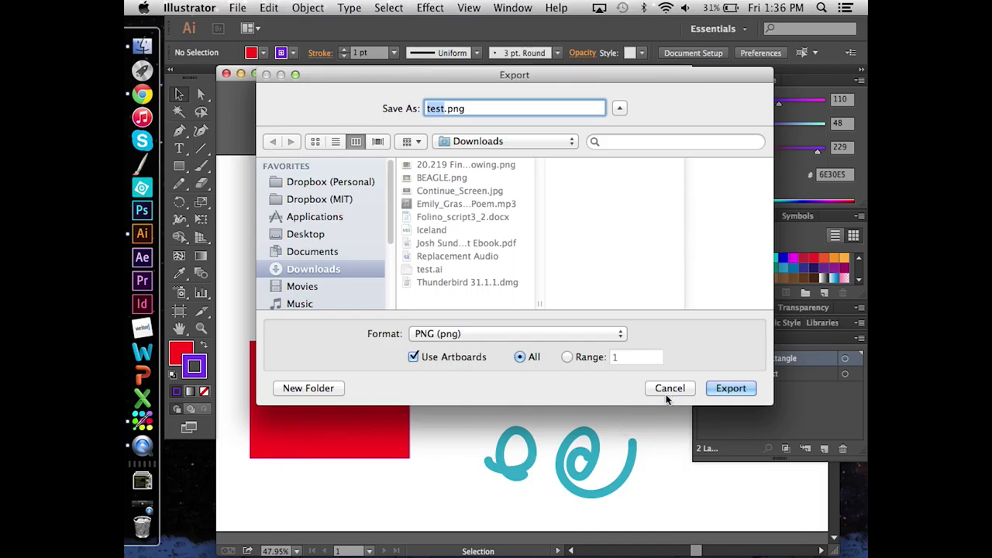
left_click(731, 389)
Keep the PNG background colour Transparent and confirm the export options
left_click_drag(622, 107, 447, 95)
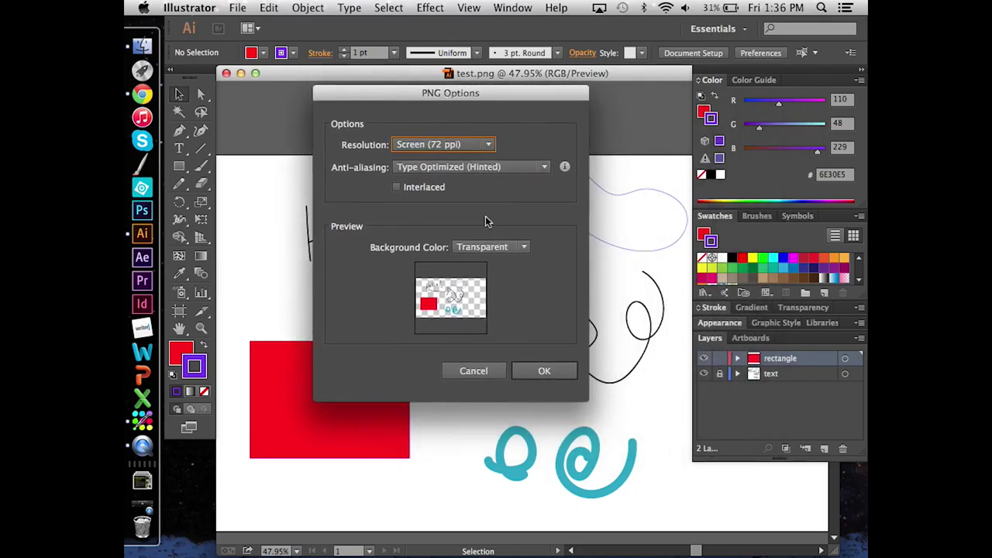
left_click(511, 248)
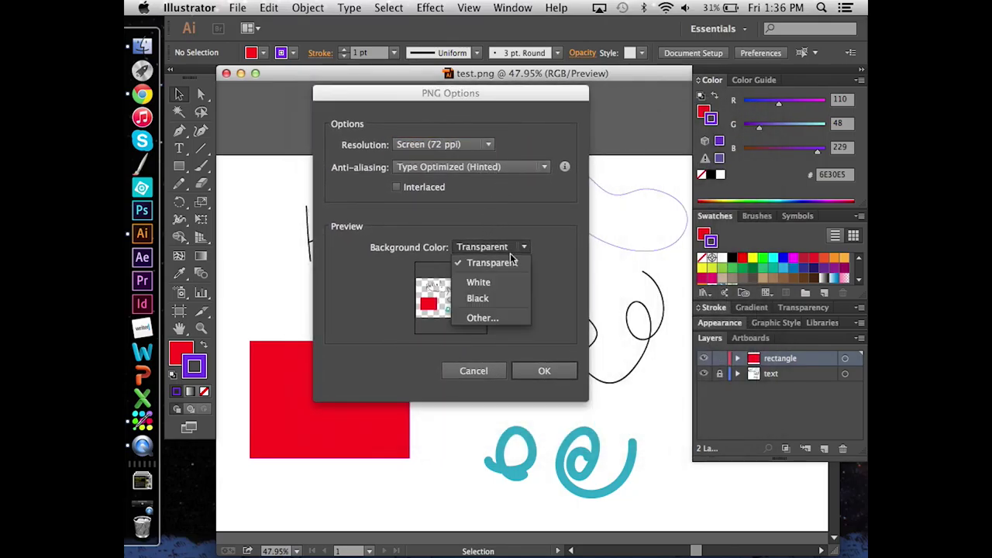
left_click(509, 281)
key("Up")
left_click(506, 254)
left_click(507, 296)
left_click(514, 252)
left_click(510, 264)
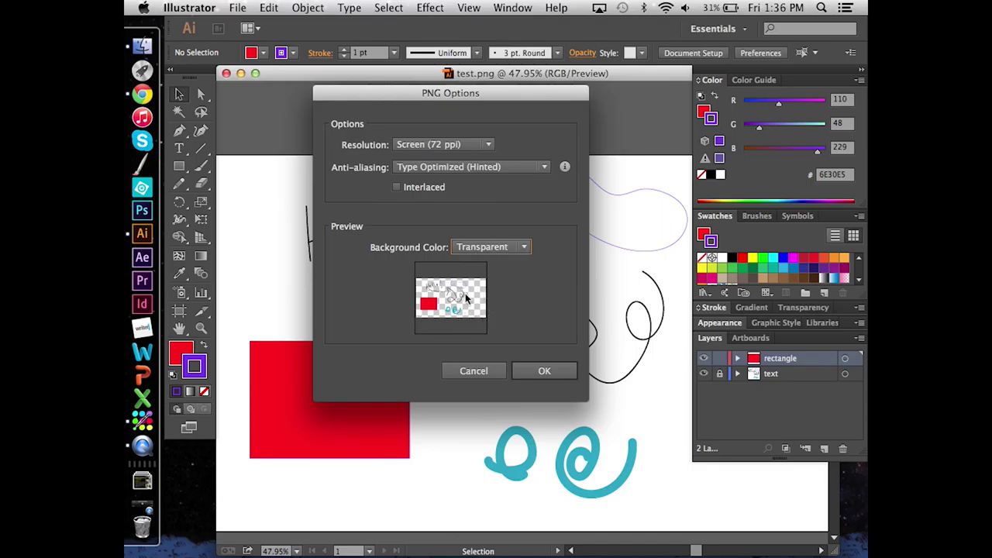
left_click(545, 372)
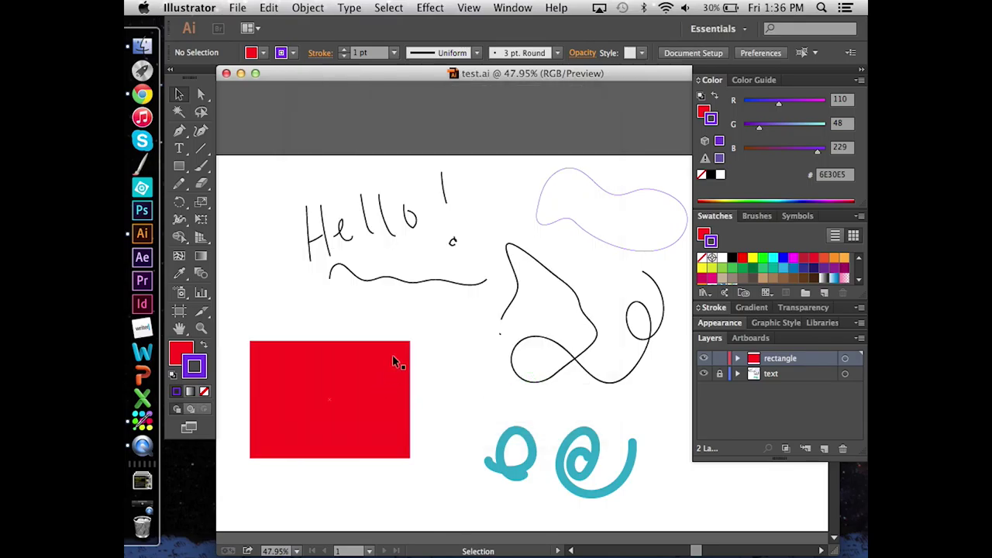
left_click(143, 482)
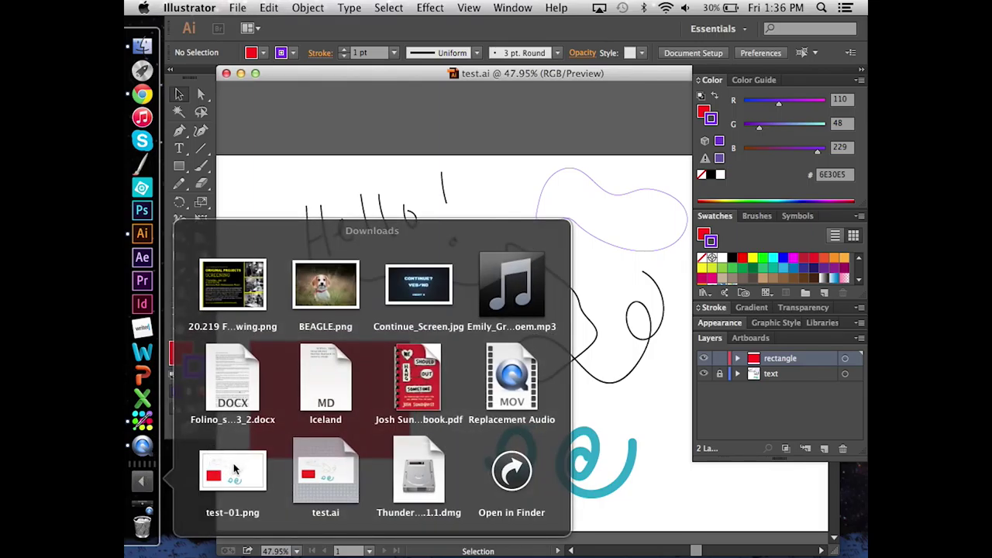
Close the Downloads preview, then quit Illustrator, discarding its clipboard data
left_click(144, 487)
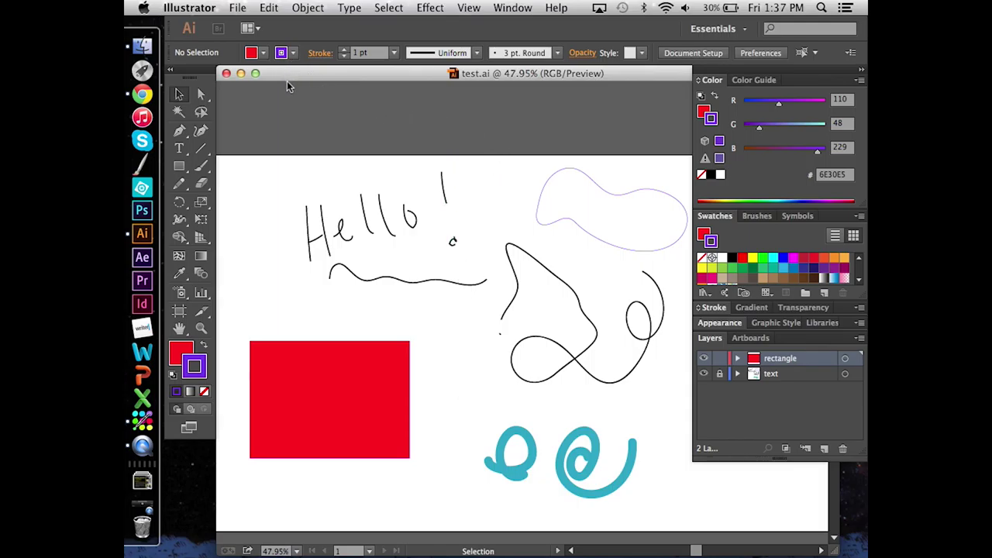
left_click(142, 234)
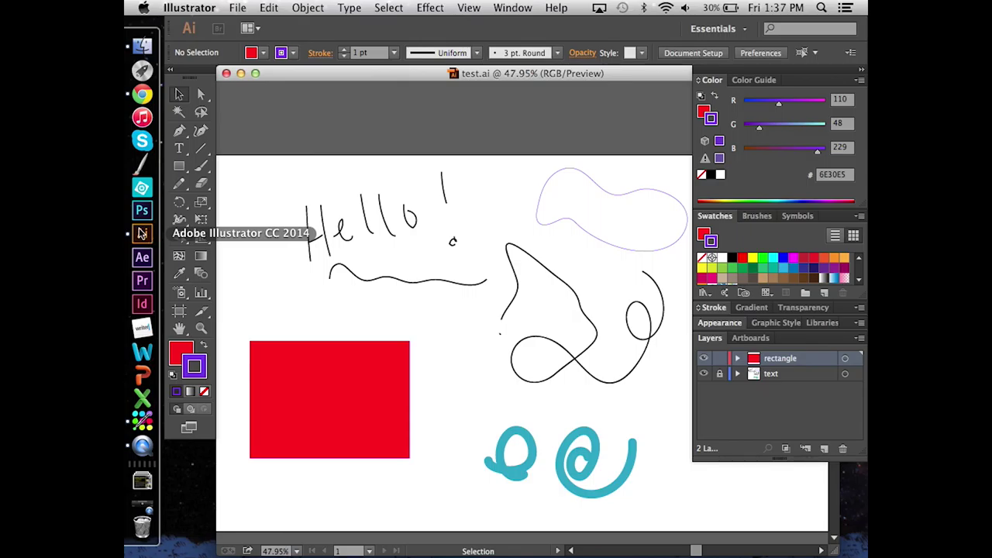
left_click(195, 243)
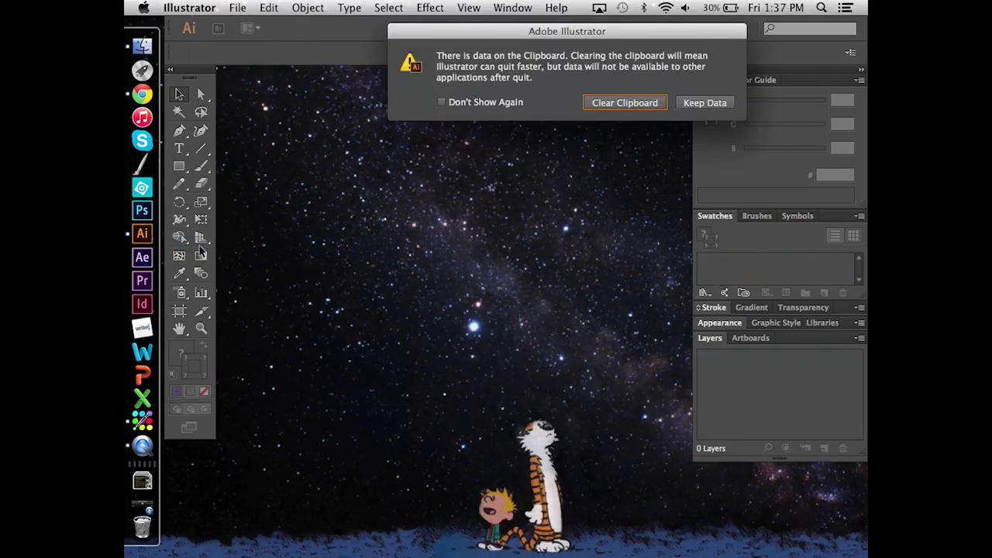
left_click(650, 102)
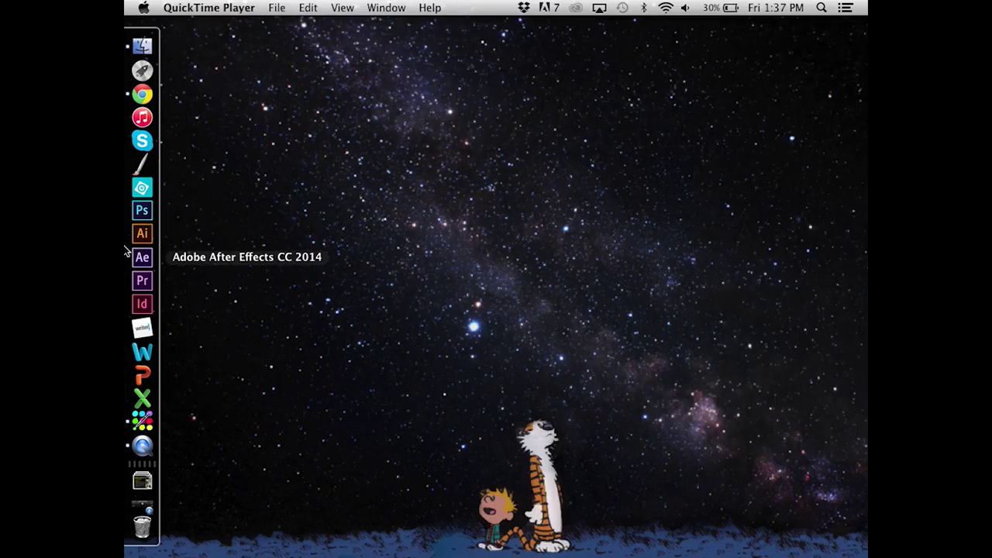
Launch After Effects, dismiss the startup warning and close the Welcome screen
left_click(141, 259)
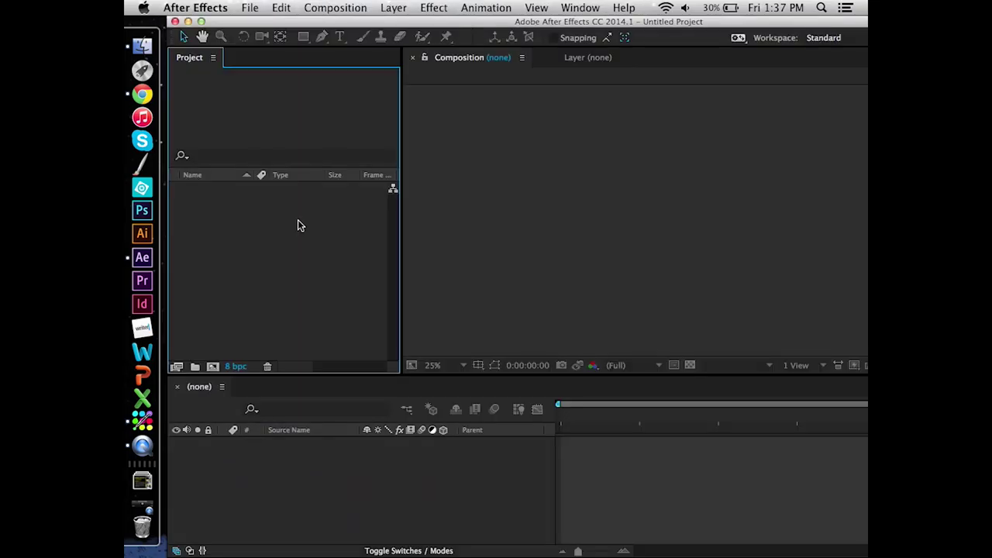
left_click(725, 357)
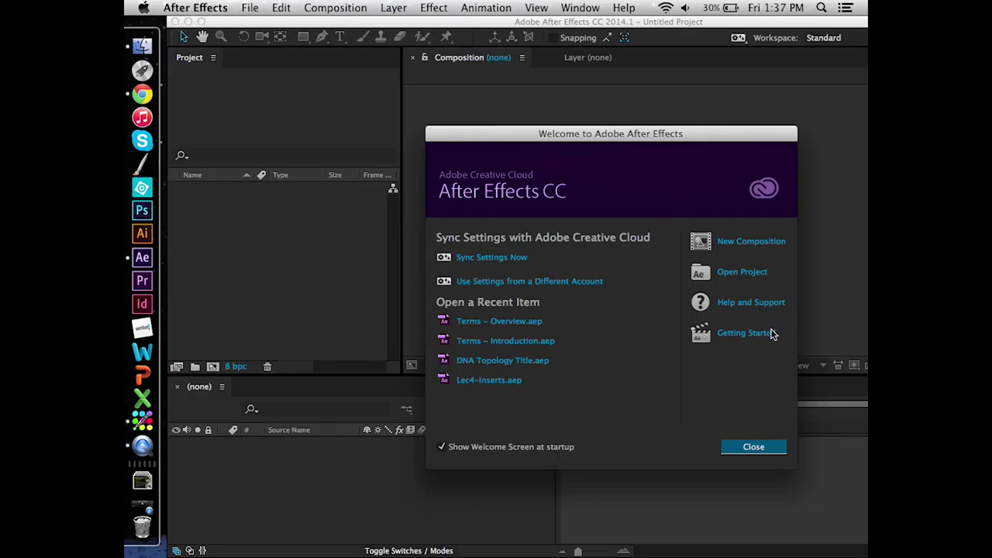
left_click(750, 447)
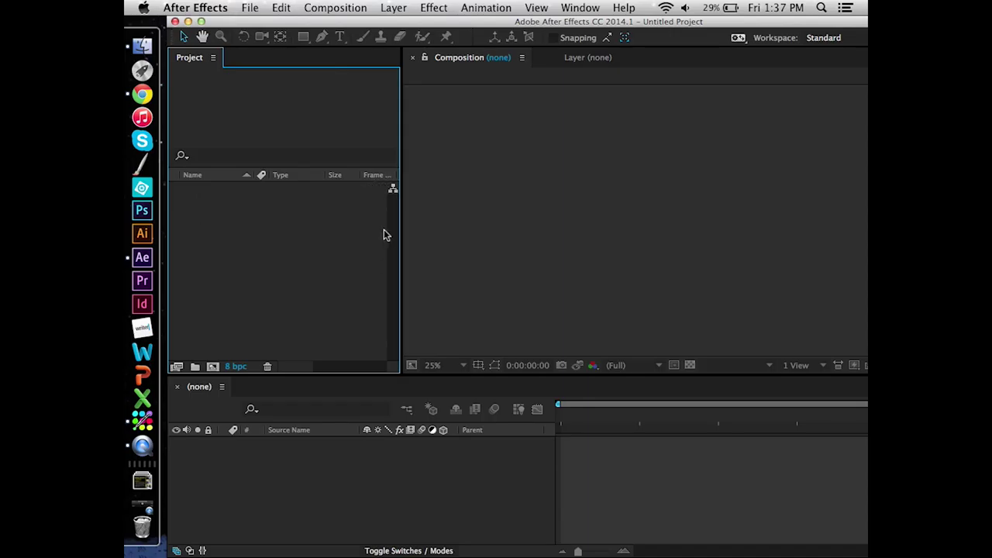
double_click(222, 225)
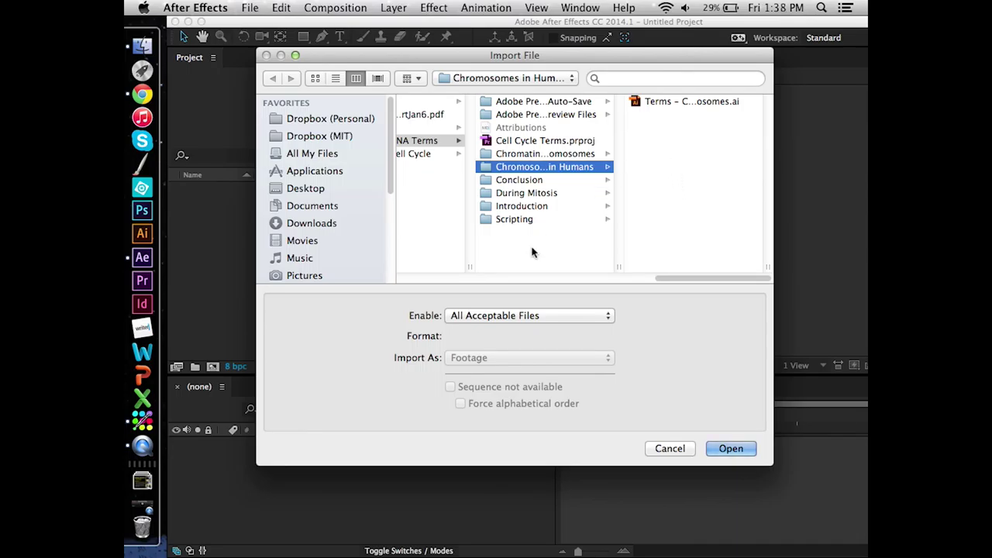
Import test.ai from Downloads with Import As set to Composition
left_click_drag(719, 281, 540, 286)
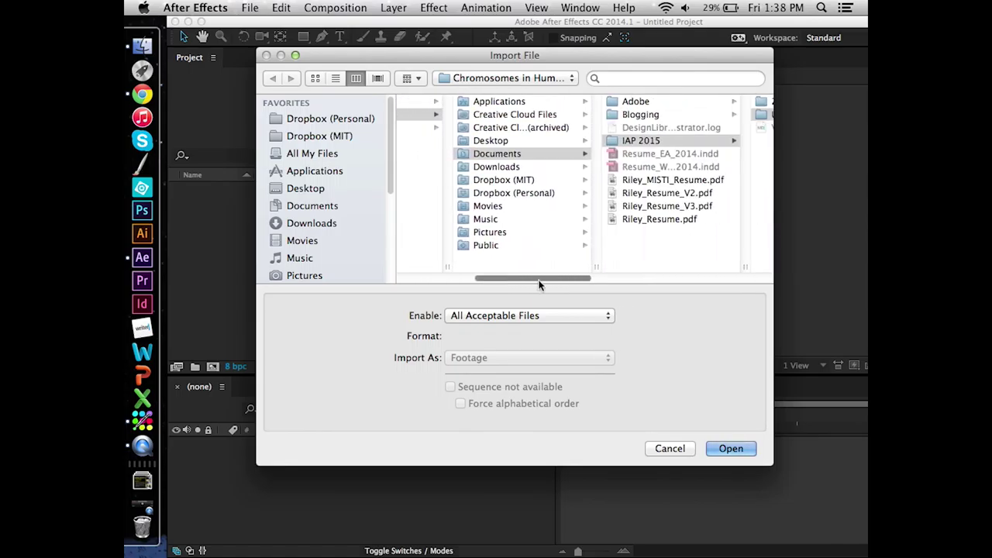
left_click(513, 168)
left_click(636, 219)
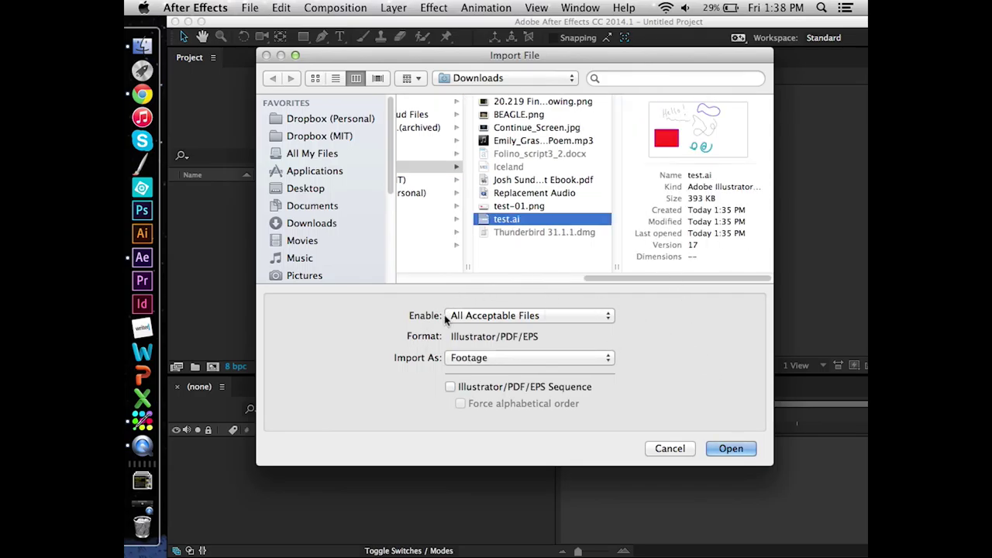
left_click(546, 360)
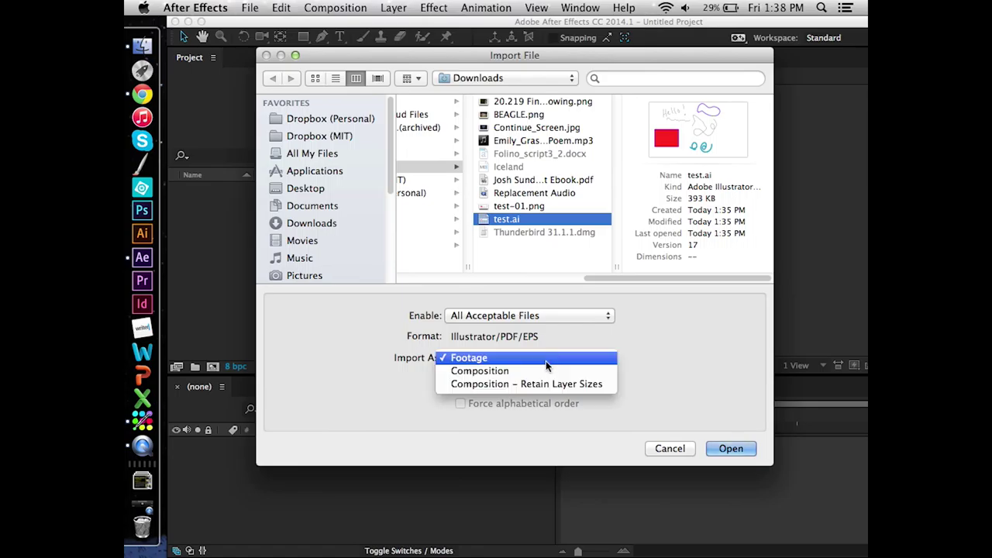
left_click(541, 372)
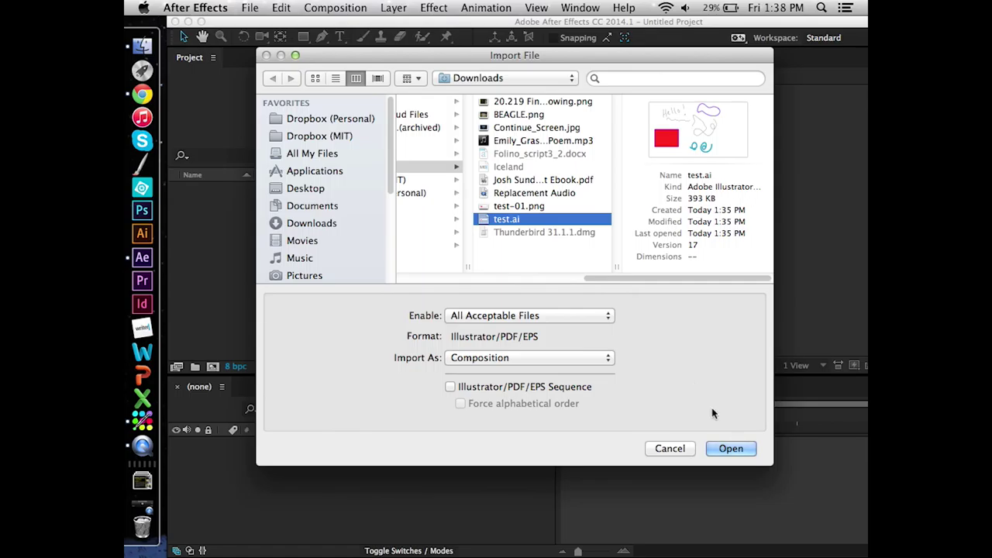
left_click(731, 448)
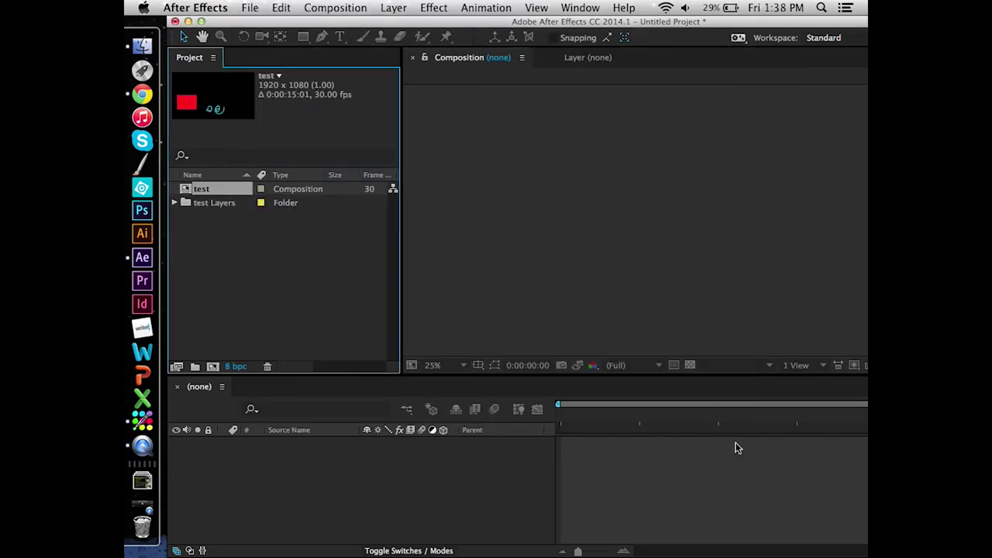
Open the test composition's Composition Settings and select its name 'test'
right_click(288, 192)
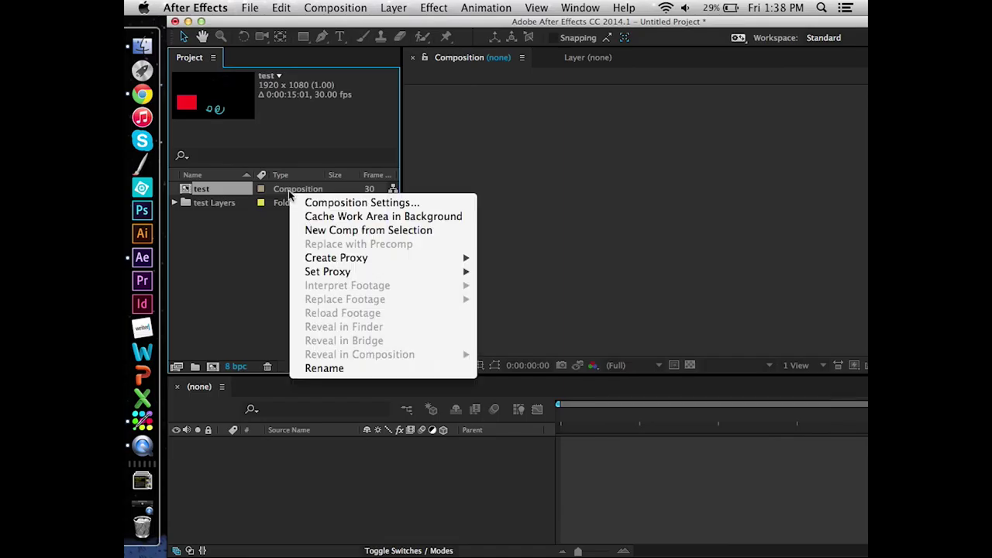
left_click(310, 202)
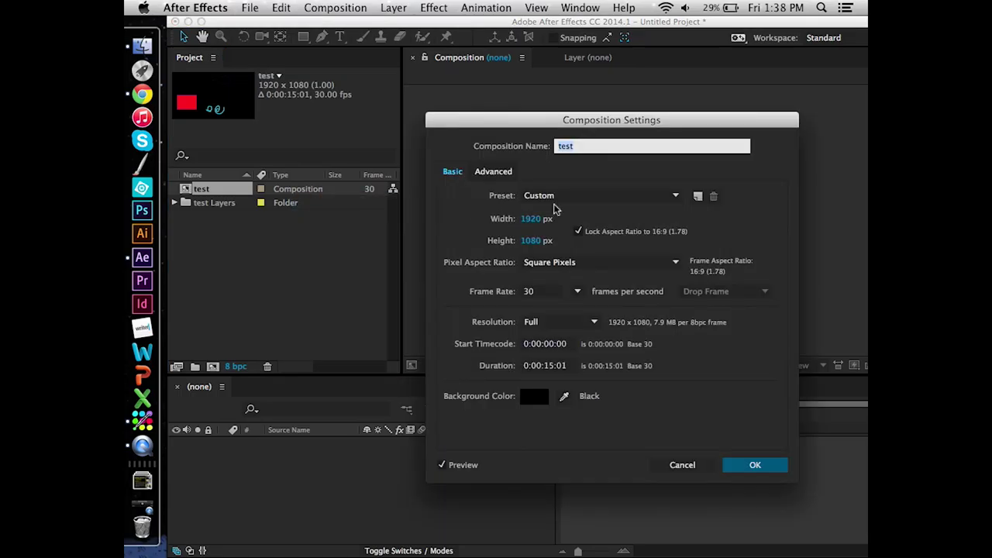
left_click(582, 146)
double_click(577, 146)
left_click(583, 147)
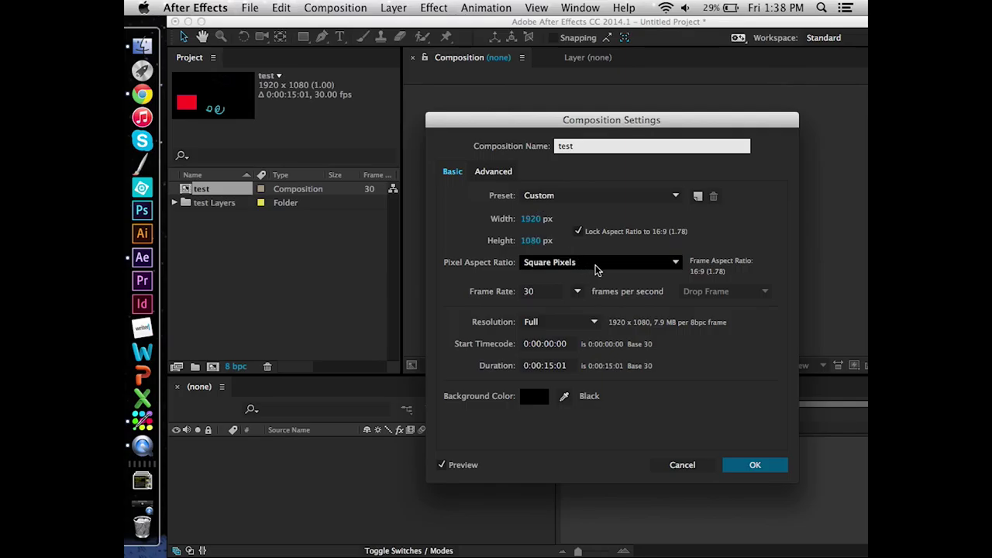
Keep the pixel aspect ratio at Square Pixels and the frame rate at 30 fps
left_click(597, 264)
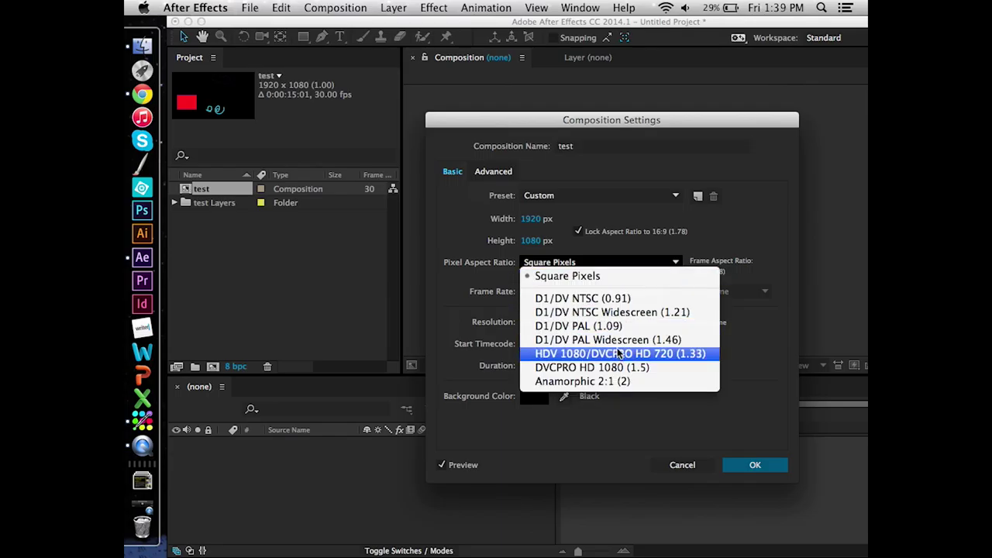
left_click(715, 239)
left_click(673, 264)
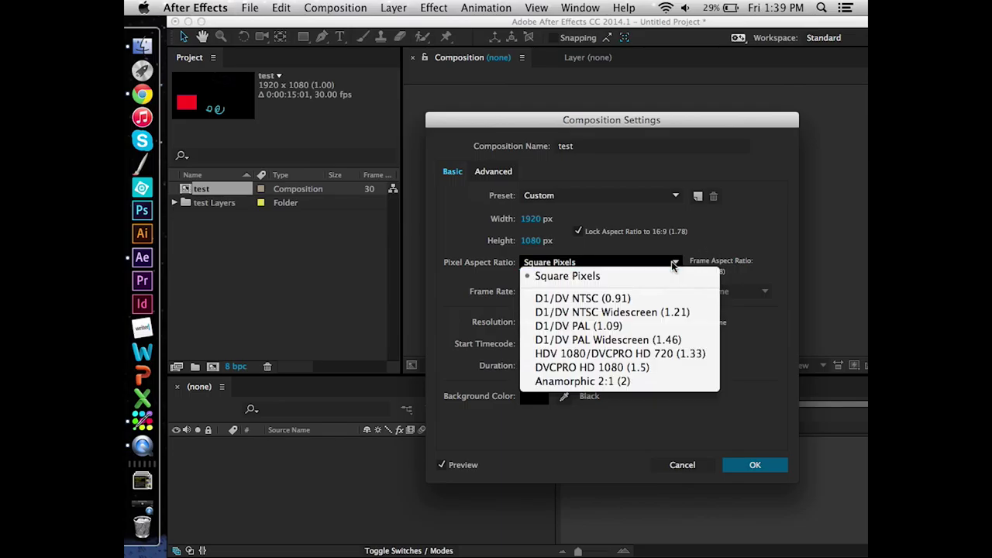
left_click(687, 251)
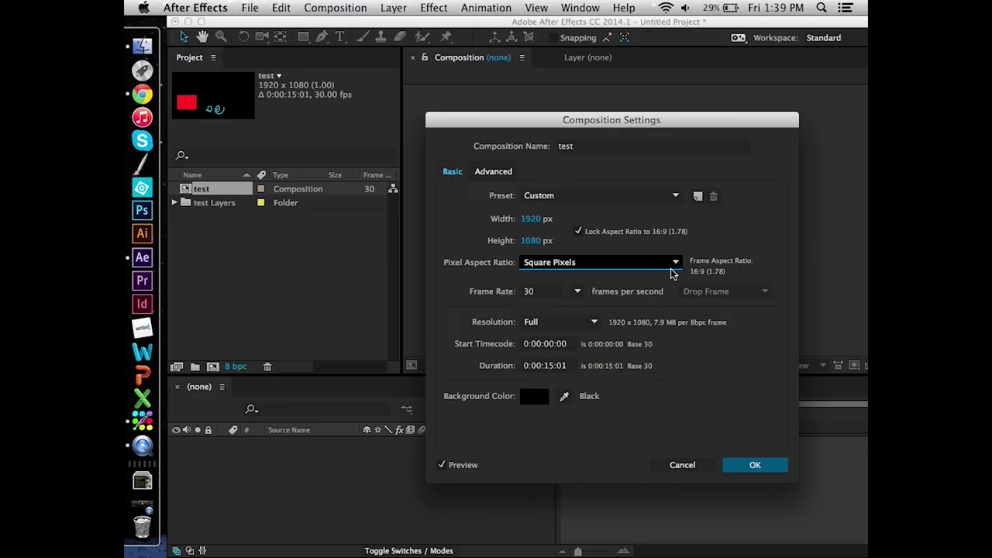
left_click(552, 291)
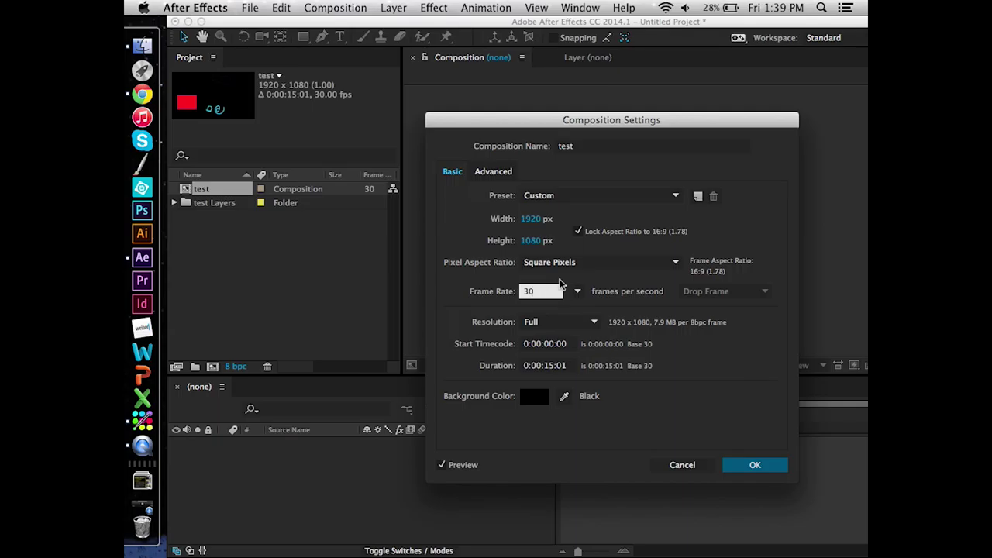
left_click(461, 290)
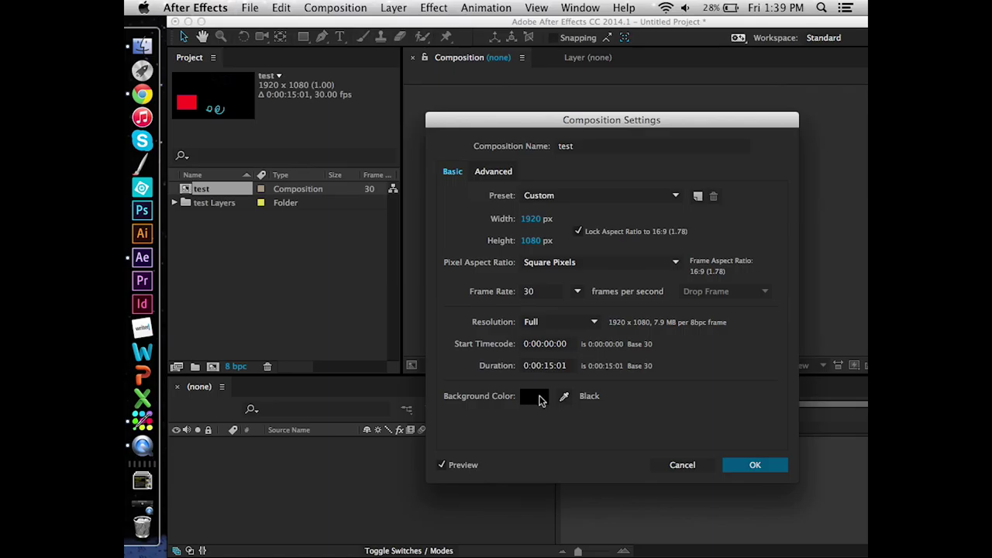
left_click(540, 399)
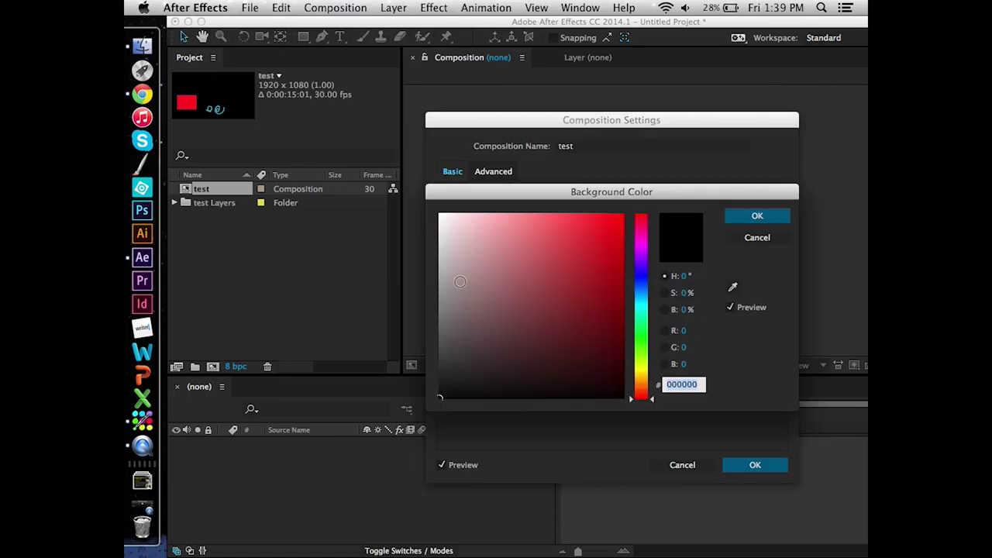
Set the background colour to white (FFFFFF) and apply the 1920 x 1080, 30 fps settings
left_click(441, 217)
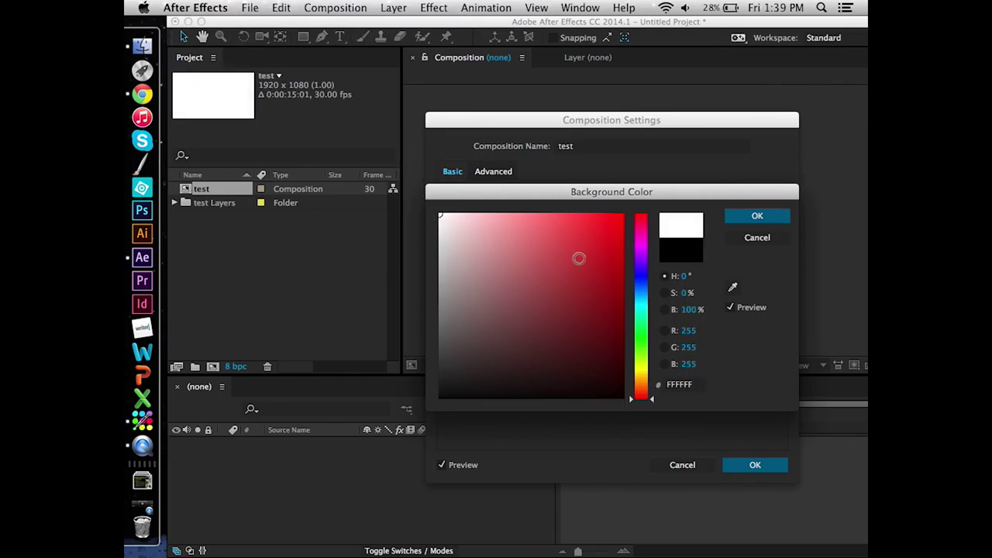
left_click(773, 214)
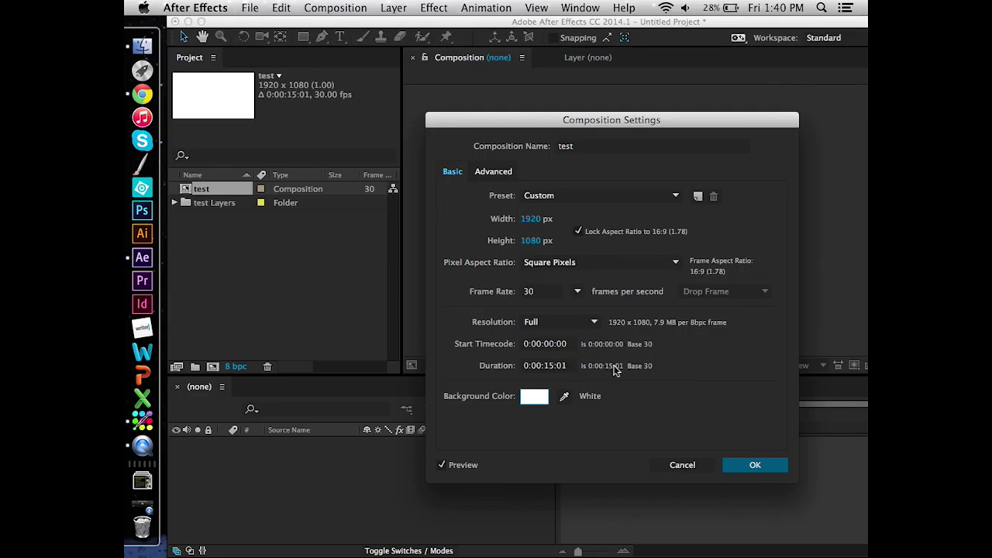
left_click(551, 367)
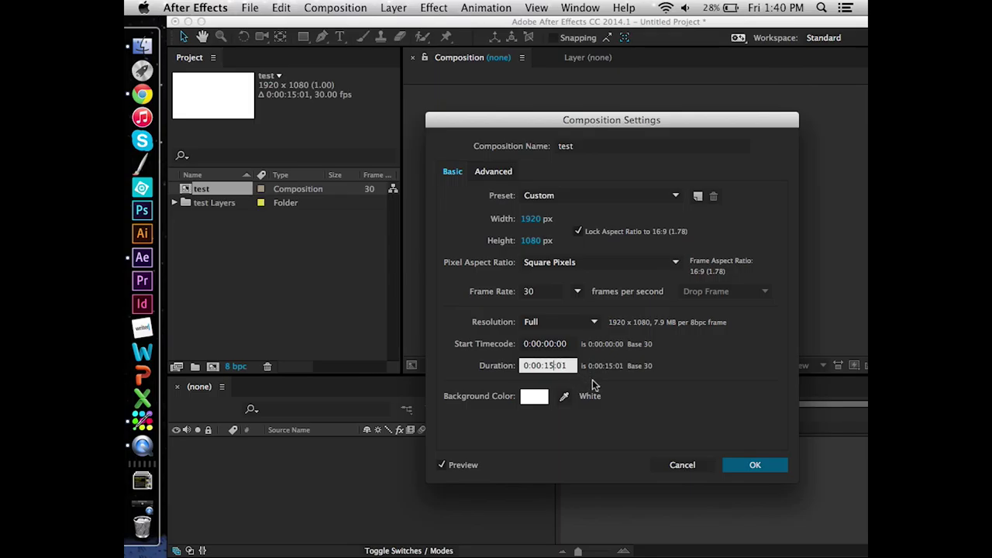
left_click(744, 463)
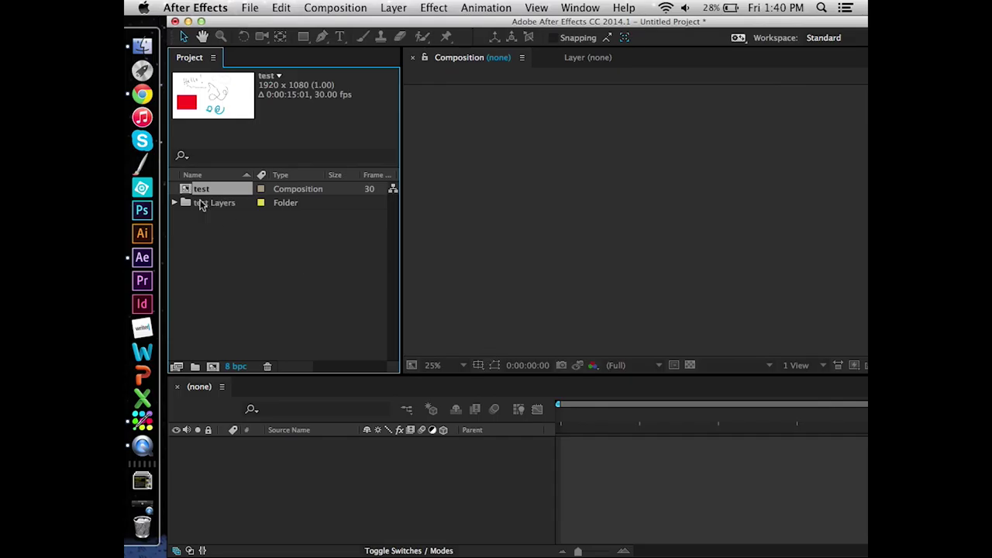
Open the test comp, zoom the timeline, scrub through it and toggle the text and rectangle layers' visibility
double_click(285, 191)
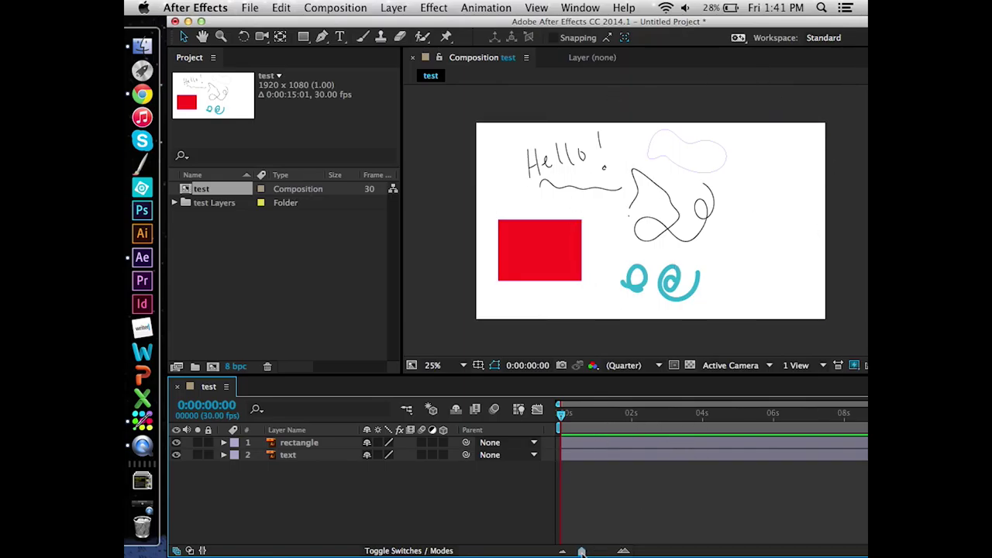
left_click_drag(580, 551, 590, 551)
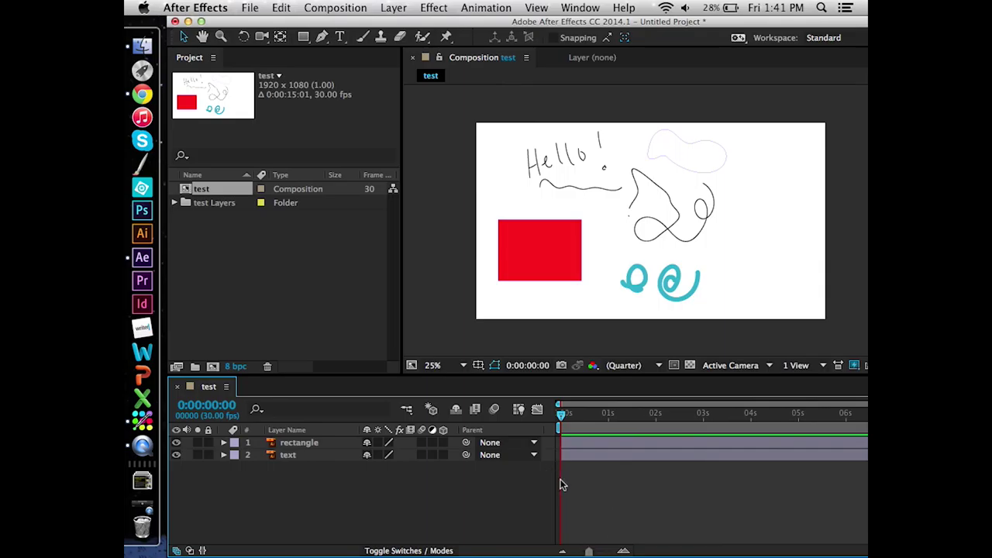
left_click_drag(674, 422, 568, 446)
left_click(177, 456)
left_click(177, 456)
left_click(177, 443)
left_click(177, 443)
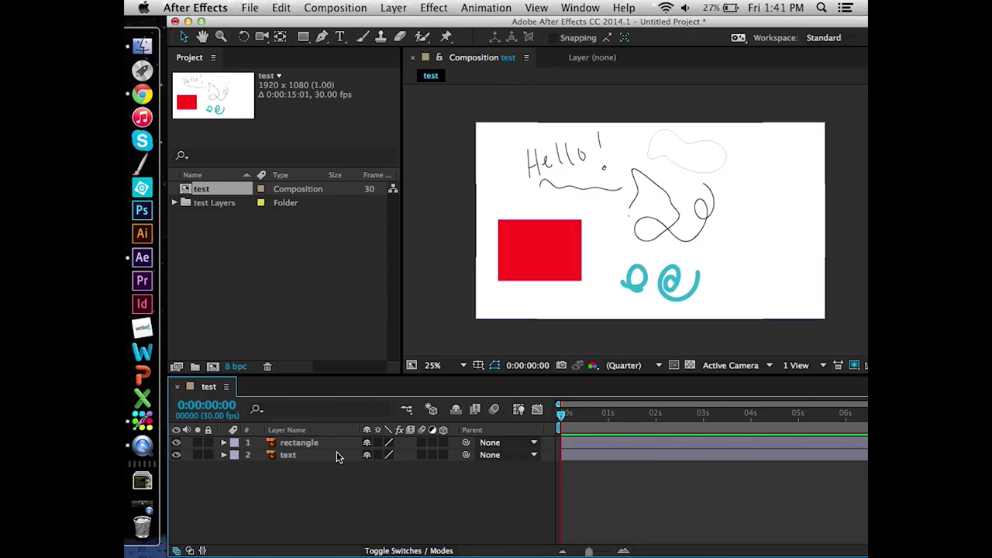
Create shapes from the rectangle vector layer, producing the 'rectangle Outlines' layer, and expand it
right_click(295, 448)
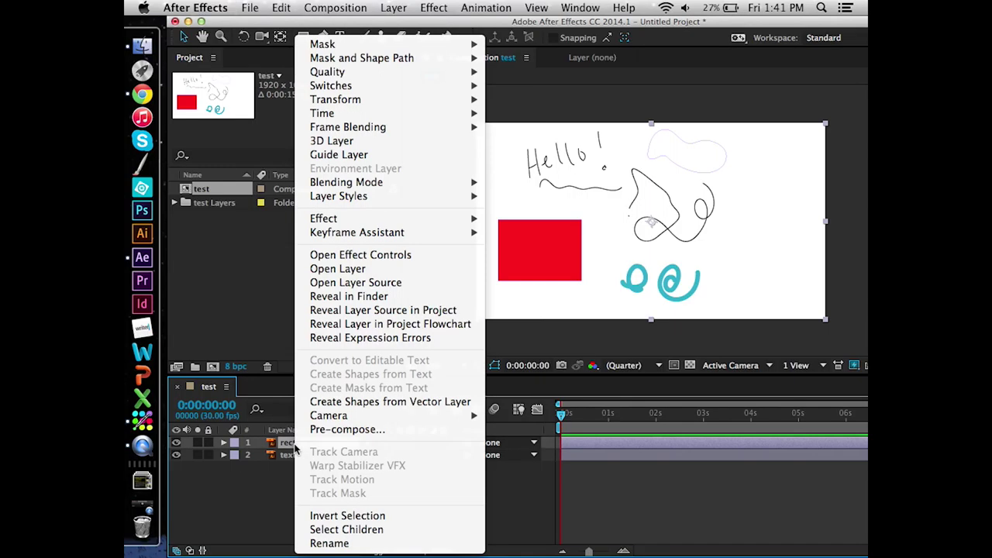
left_click(358, 401)
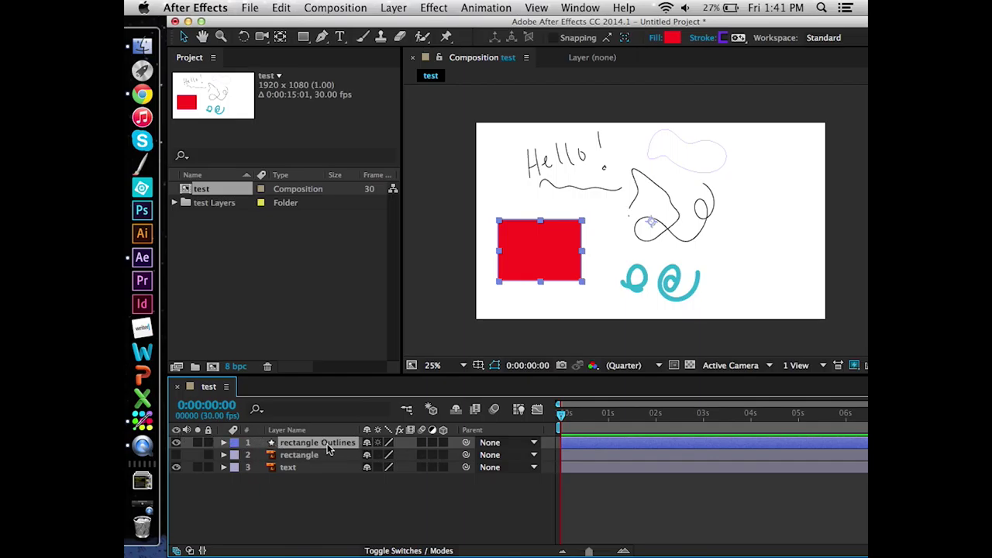
left_click(224, 443)
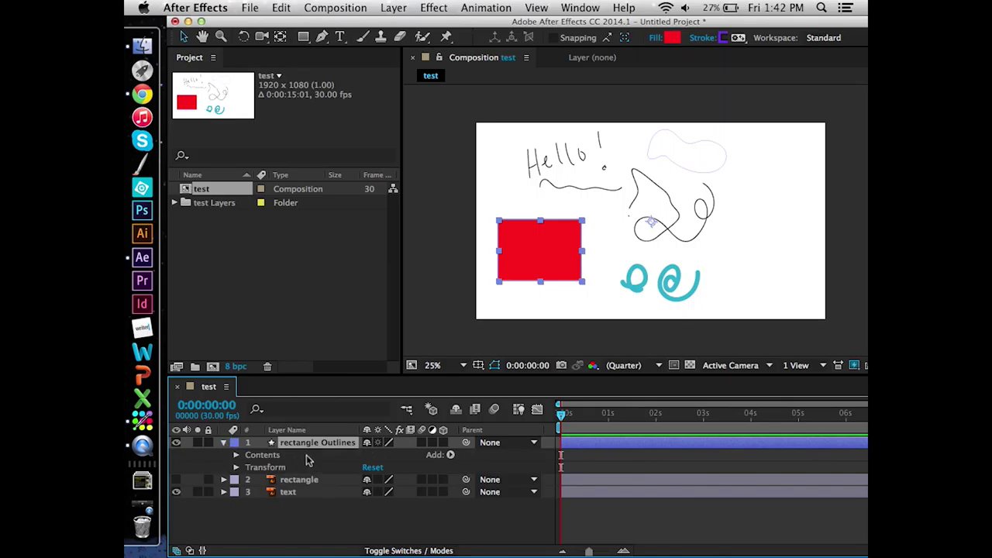
Expand Contents > Group 1 > Transform and set a Position keyframe (349.7, 701.4) at 0:00:00:00
left_click(237, 455)
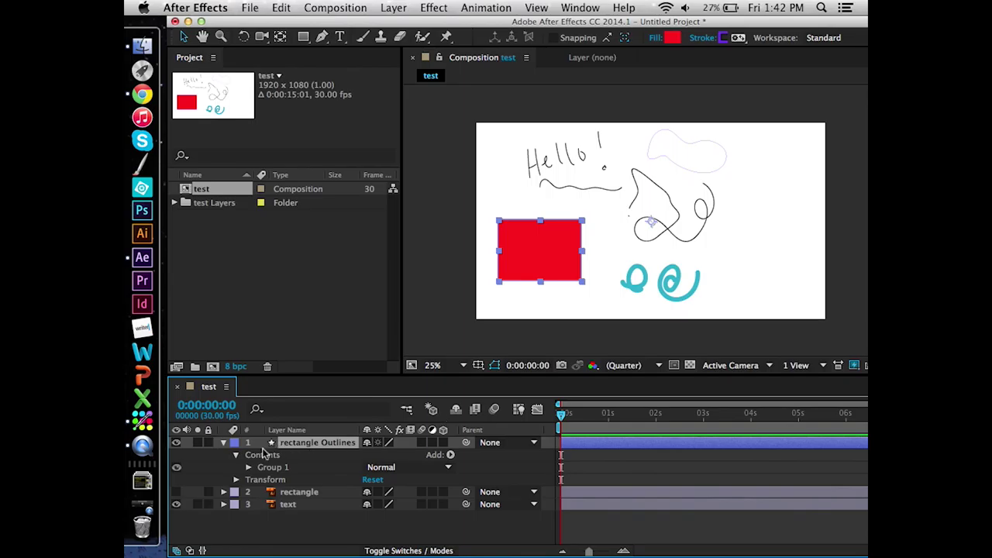
left_click(249, 468)
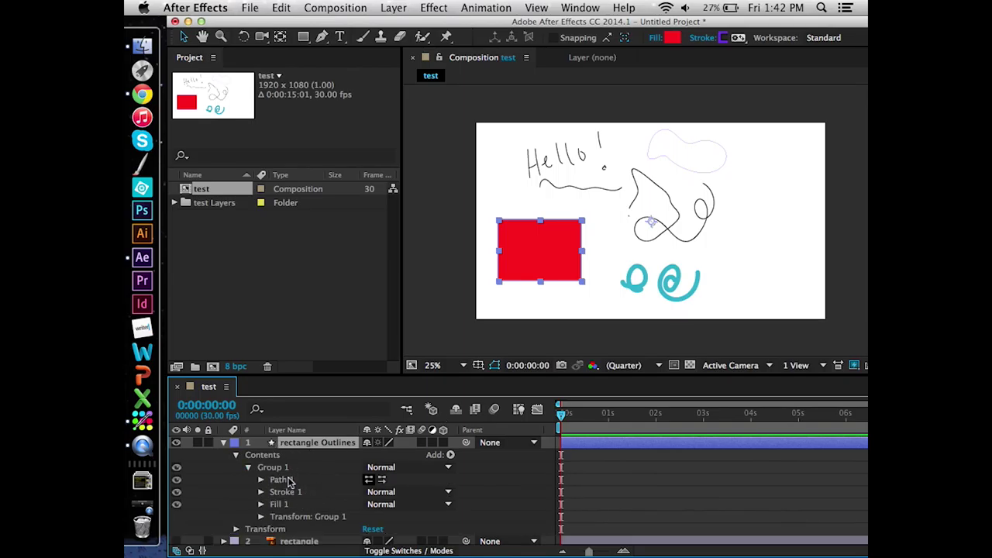
scroll(322, 490, "down", 1)
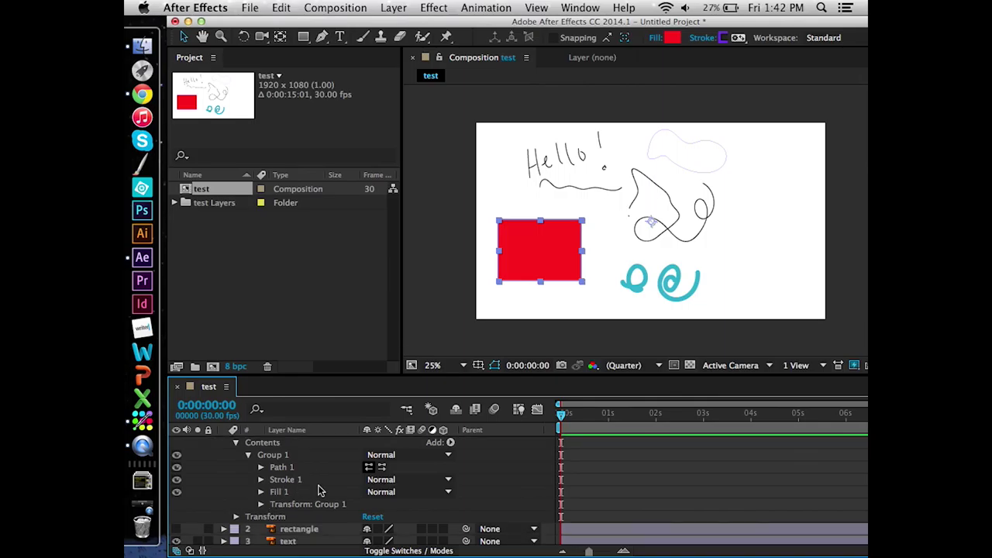
left_click(262, 504)
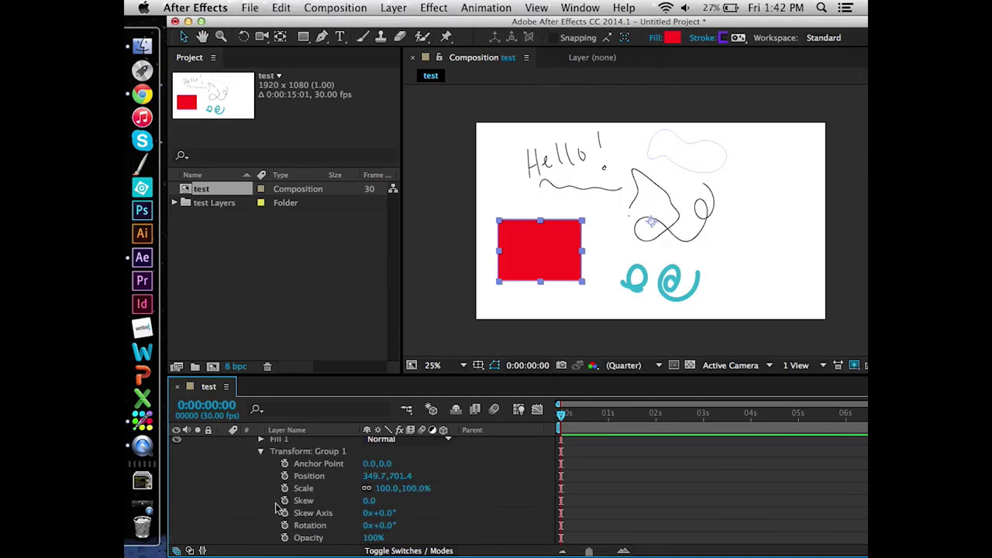
scroll(314, 501, "down", 1)
scroll(314, 501, "up", 4)
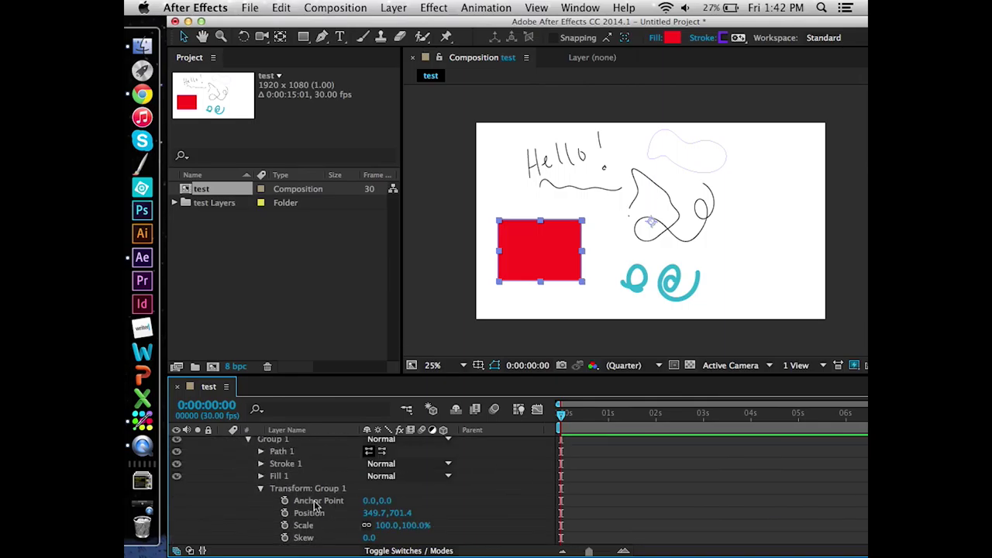
scroll(314, 502, "down", 4)
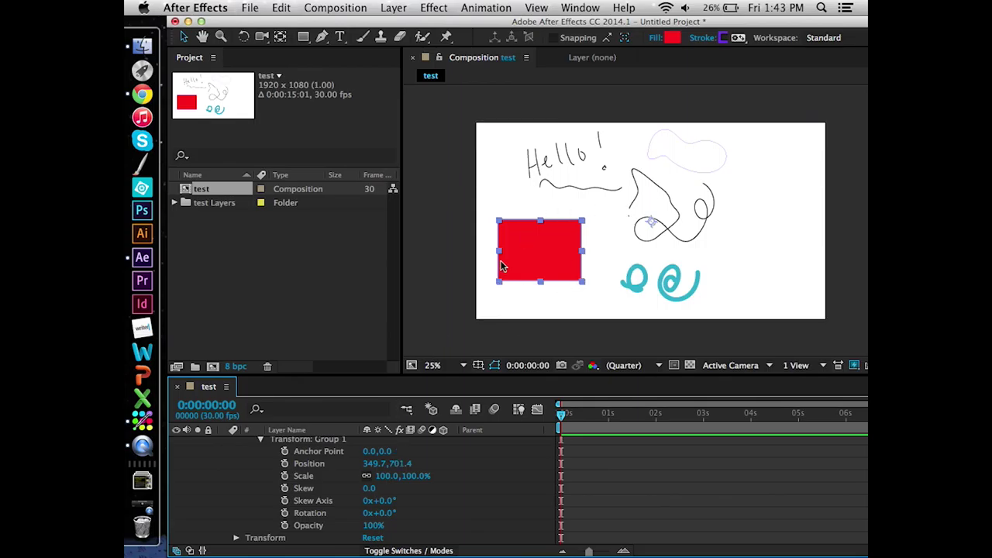
left_click(285, 464)
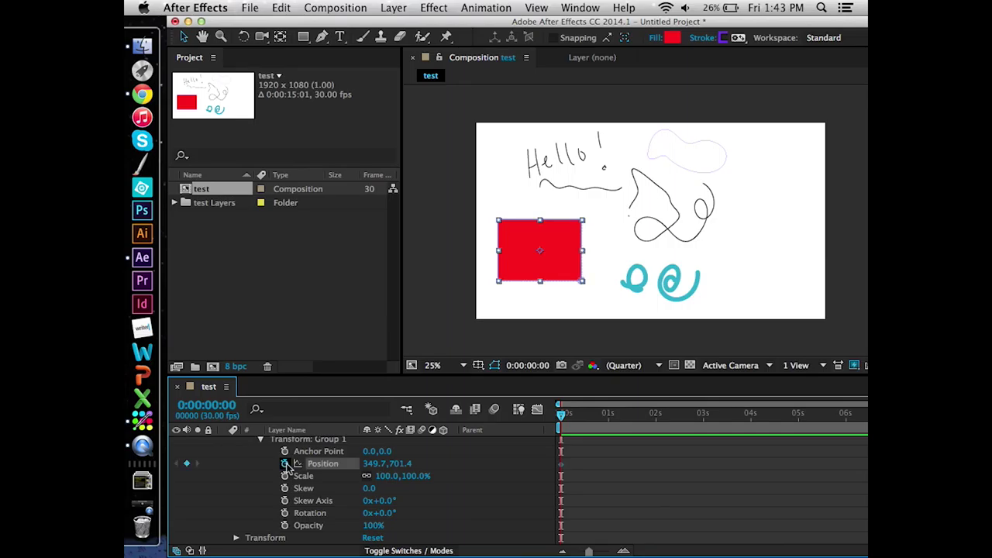
Keyframe Scale, then at 0:00:02:00 move the rectangle to 1583.3, 422.5 and scale it to 310.1, 224.6%
left_click(285, 477)
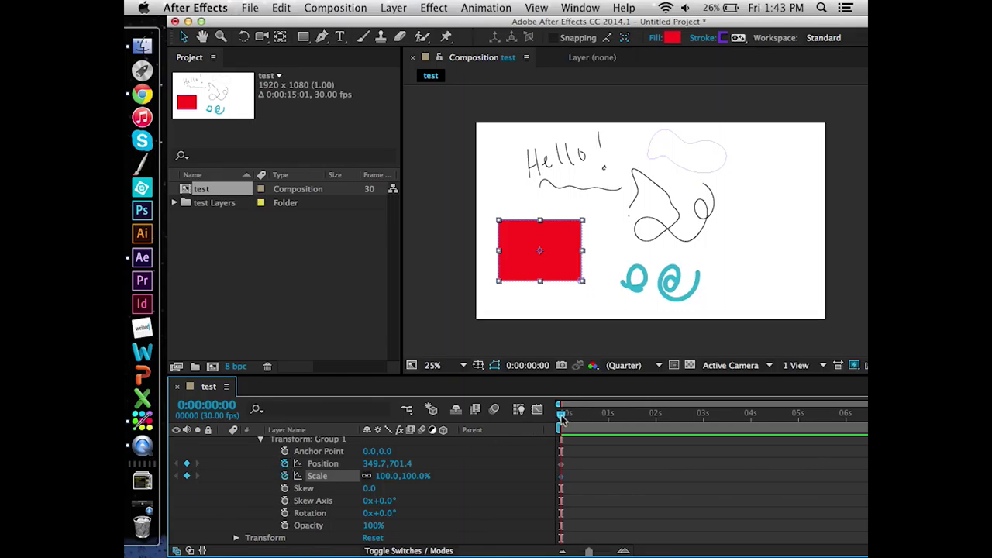
left_click_drag(563, 417, 656, 431)
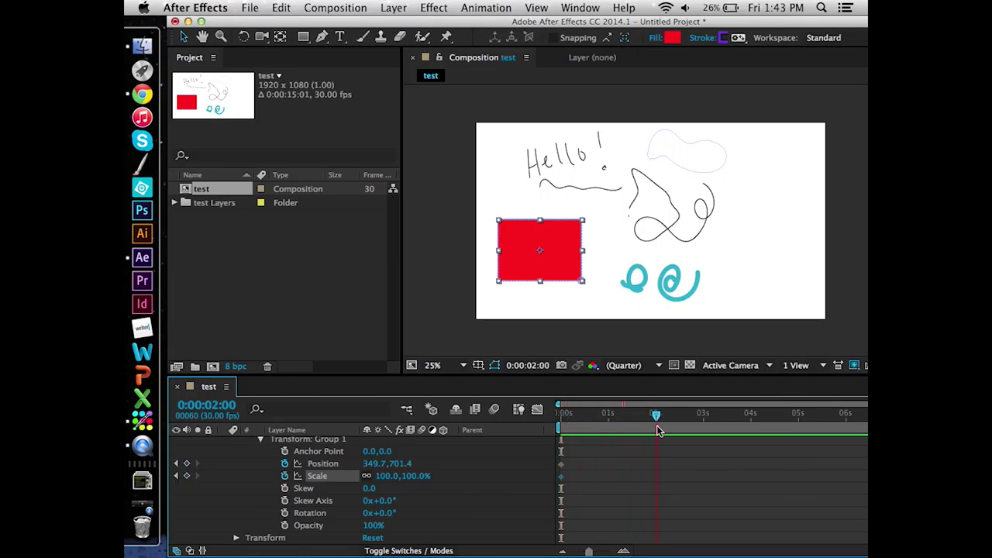
left_click(541, 243)
left_click_drag(541, 243, 761, 192)
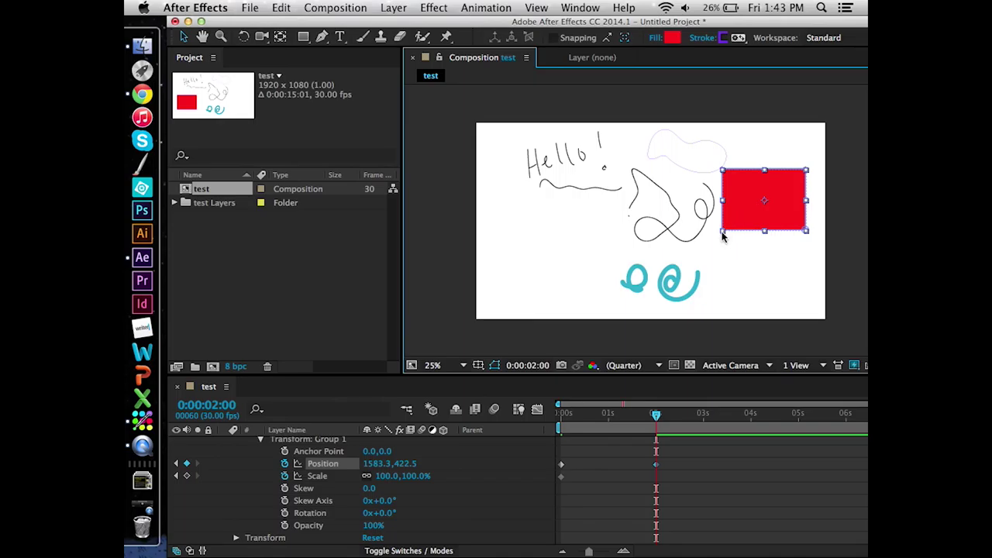
left_click_drag(721, 237, 634, 272)
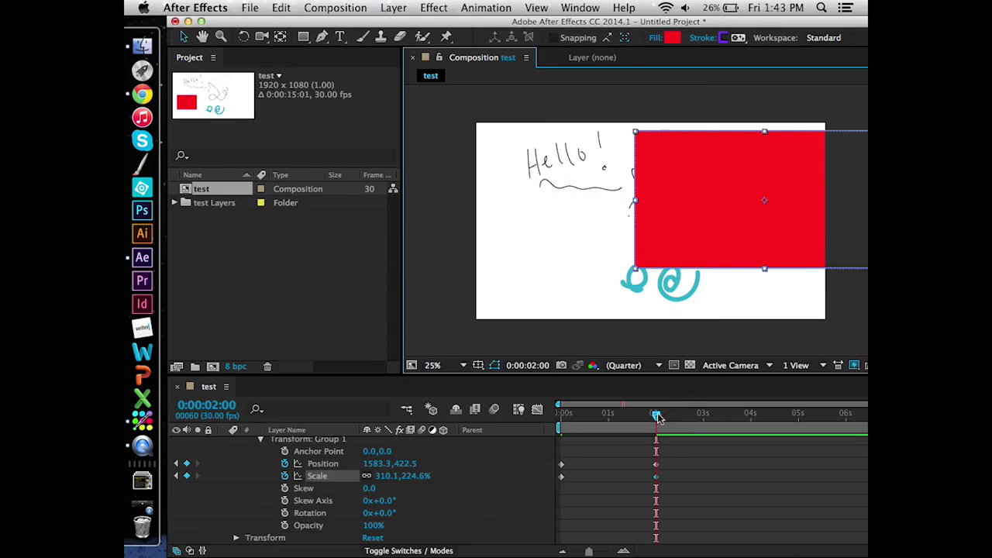
left_click_drag(657, 417, 521, 414)
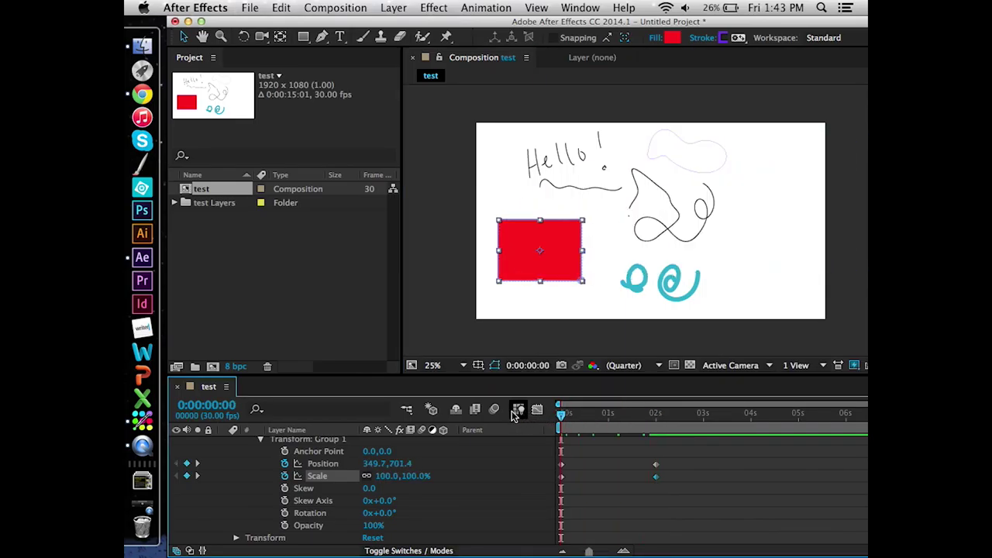
Add a Position keyframe near 1 second moving the rectangle up-left, then preview the arcing motion
key("KP_0")
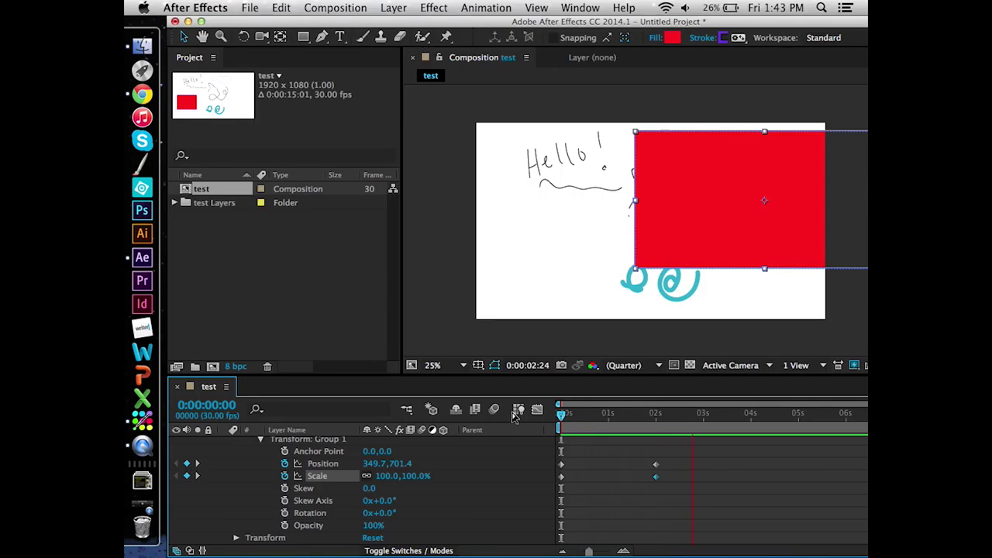
key("space")
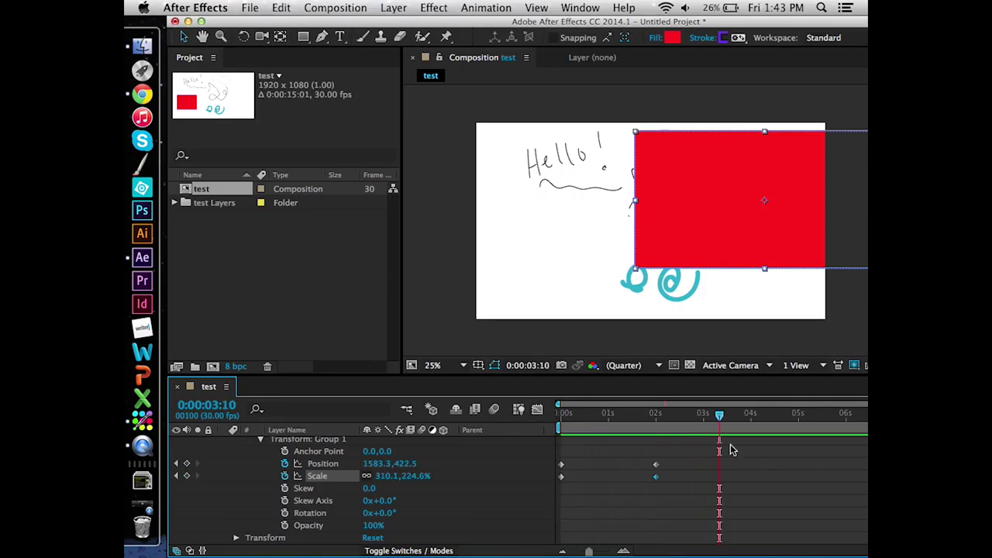
left_click(720, 417)
left_click_drag(720, 417, 609, 416)
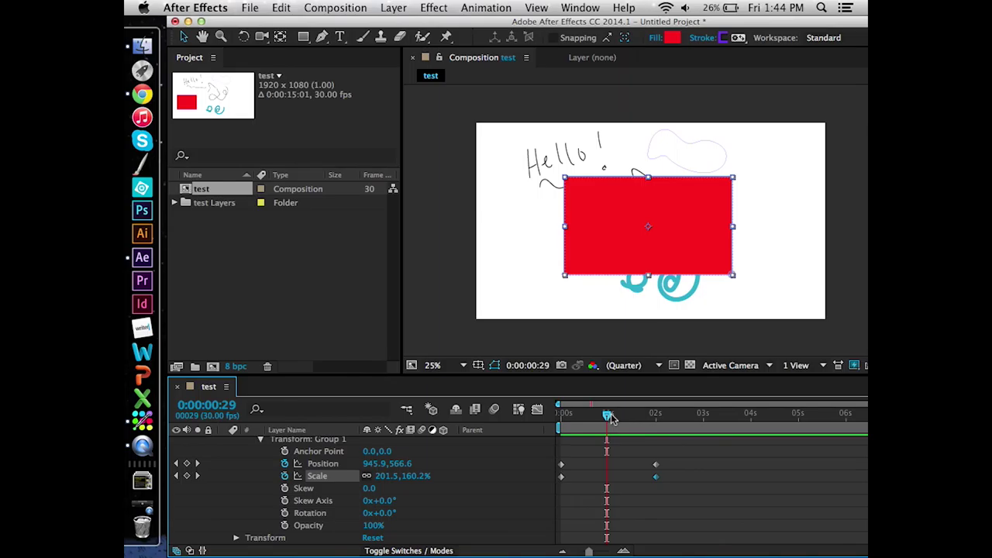
left_click_drag(649, 228, 538, 159)
left_click_drag(607, 418, 515, 421)
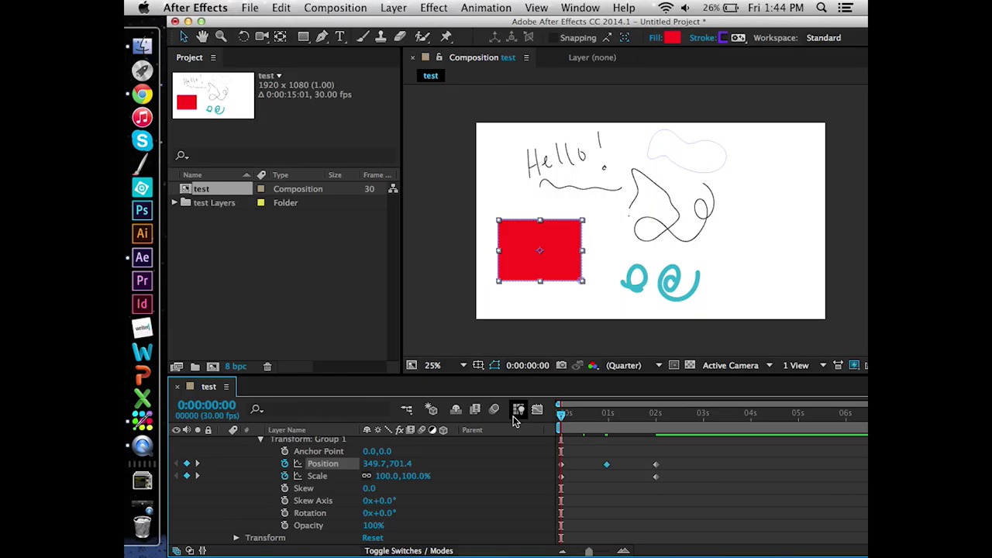
key("space")
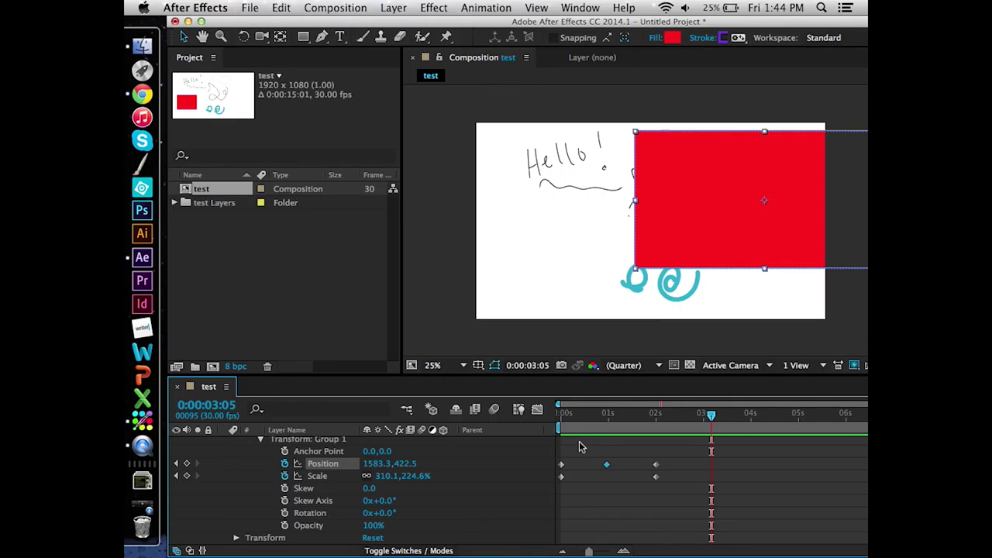
scroll(419, 478, "down", 3)
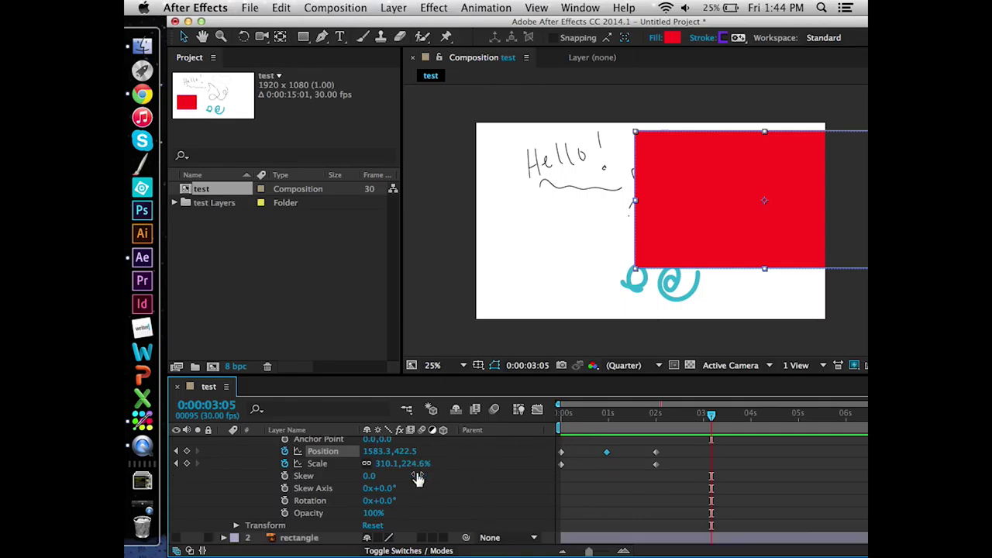
Collapse Group 1, Contents and rectangle Outlines, and return the playhead to 0:00:00:00
scroll(419, 478, "up", 8)
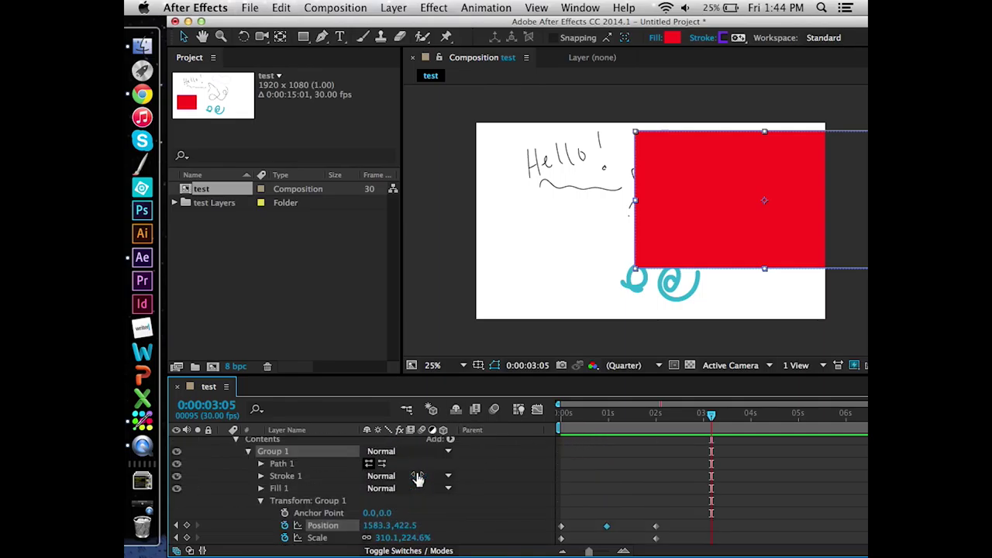
left_click(248, 452)
left_click(236, 455)
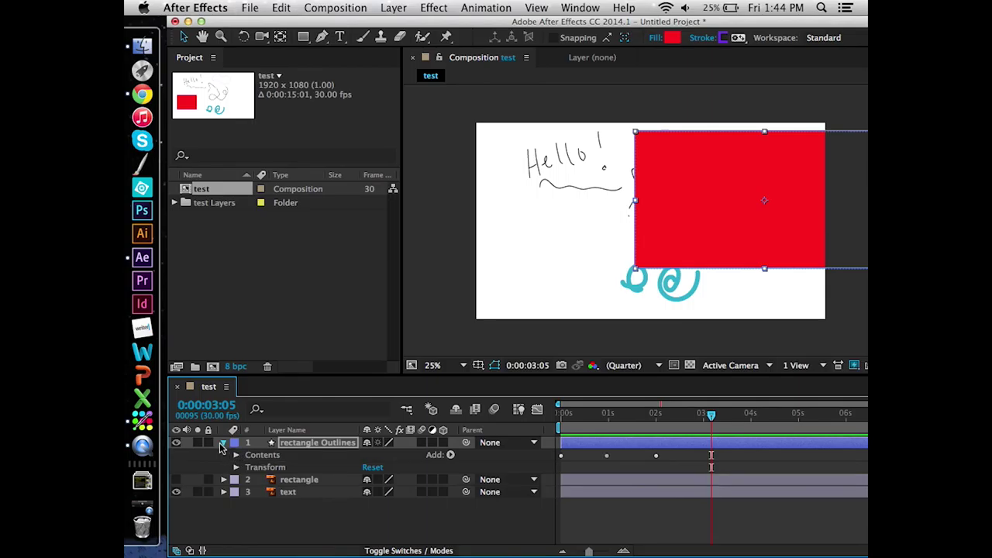
left_click(223, 442)
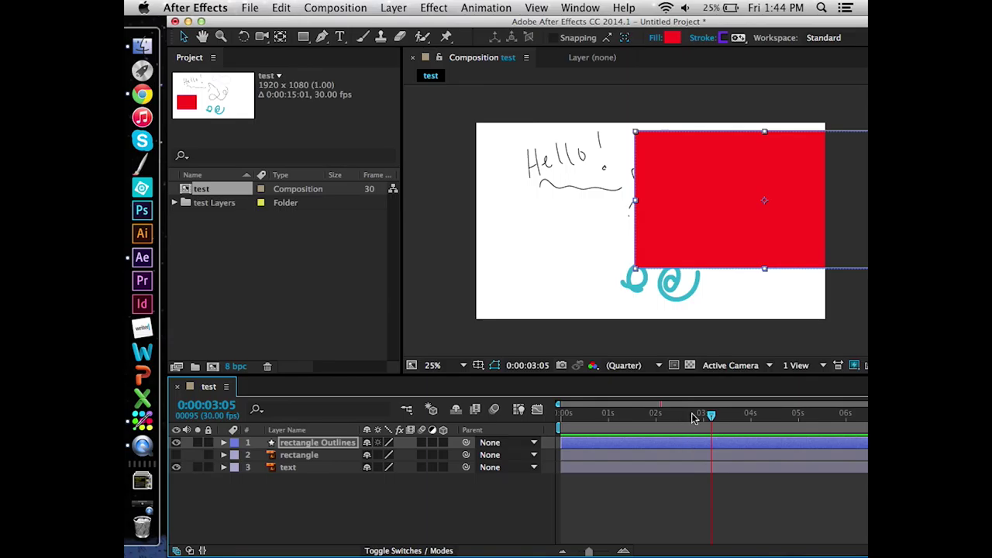
left_click_drag(715, 419, 518, 397)
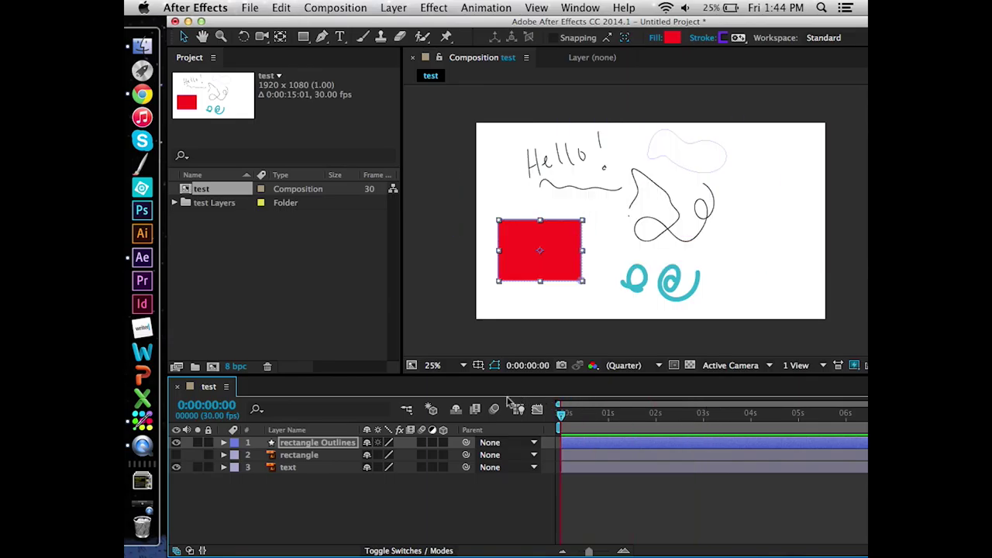
Expand and collapse the text layer's properties twice
left_click(223, 468)
left_click(224, 468)
left_click(224, 471)
left_click(224, 471)
Create shapes from the text vector layer and expand the resulting text Outlines contents
right_click(303, 472)
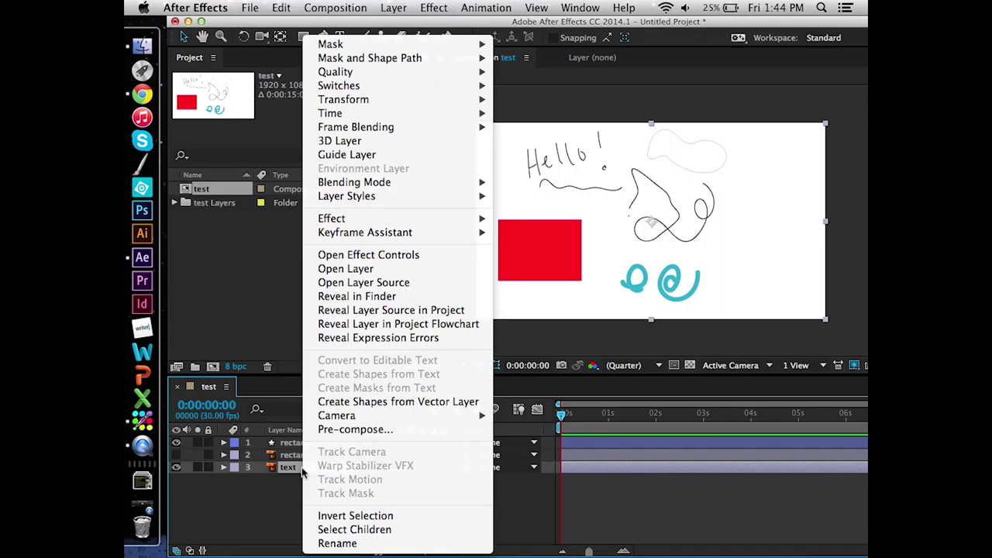
left_click(360, 402)
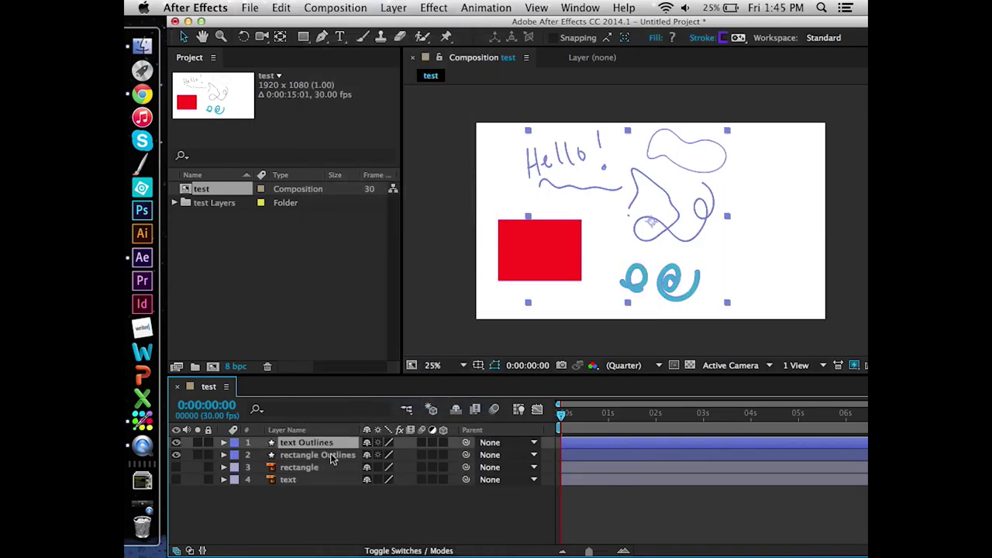
left_click(223, 443)
left_click(241, 458)
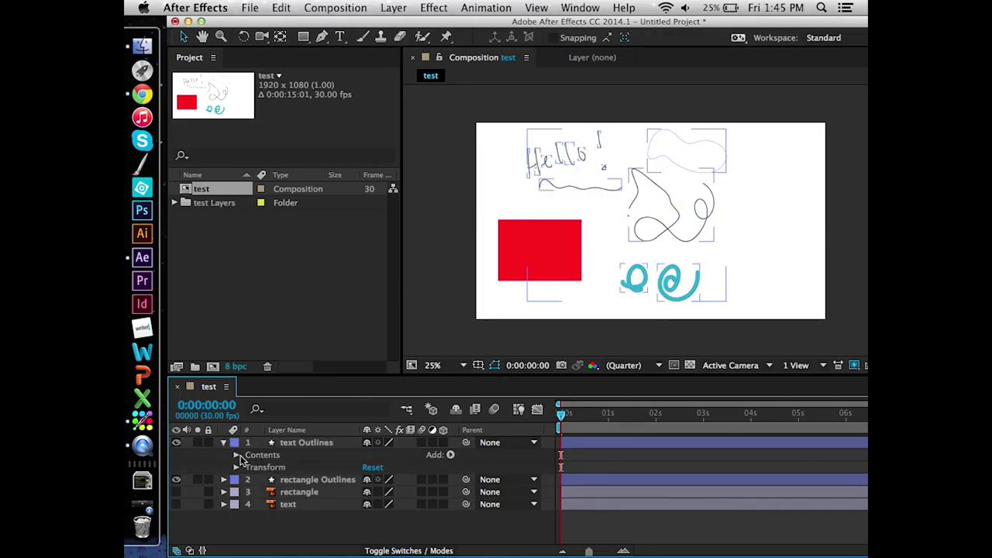
left_click(237, 455)
Select Groups 1–3 in turn, identifying the Hello! lettering, the @ spiral and the O-shaped spiral
left_click(280, 466)
left_click(282, 456)
left_click(284, 467)
left_click(286, 480)
left_click(287, 470)
left_click(290, 482)
left_click(290, 469)
left_click(291, 479)
left_click(293, 470)
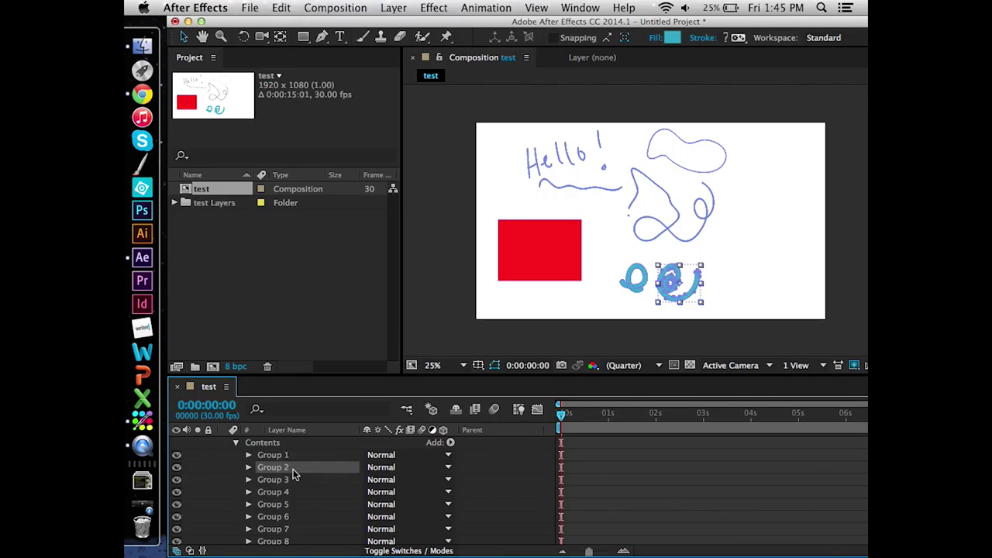
Add an empty group to the text Outlines contents
scroll(314, 476, "up", 1)
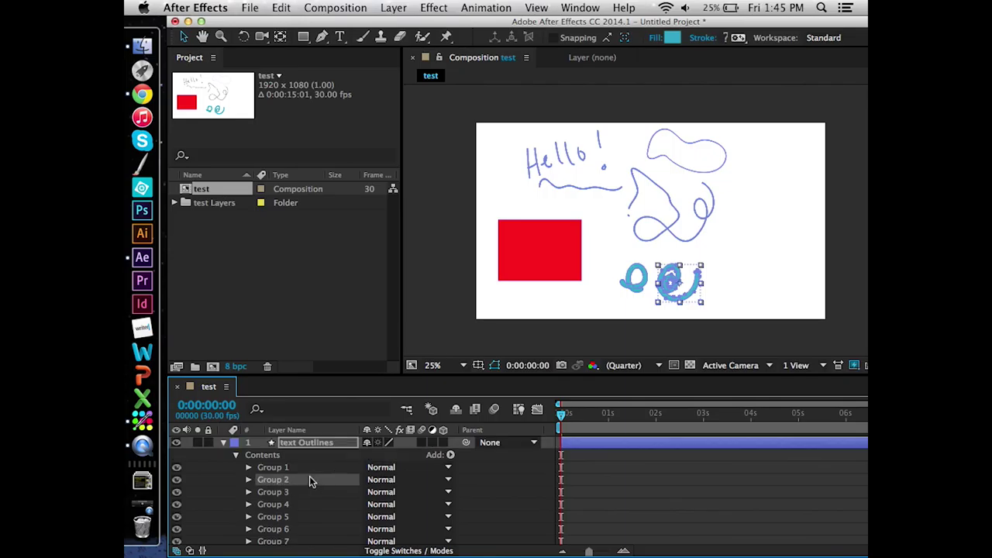
left_click(273, 456)
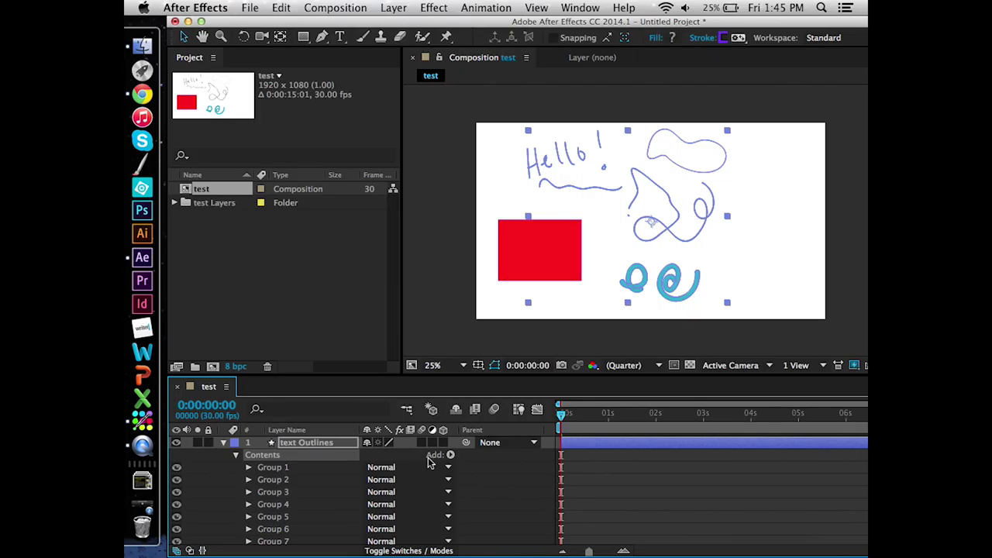
left_click(274, 480)
left_click(276, 493)
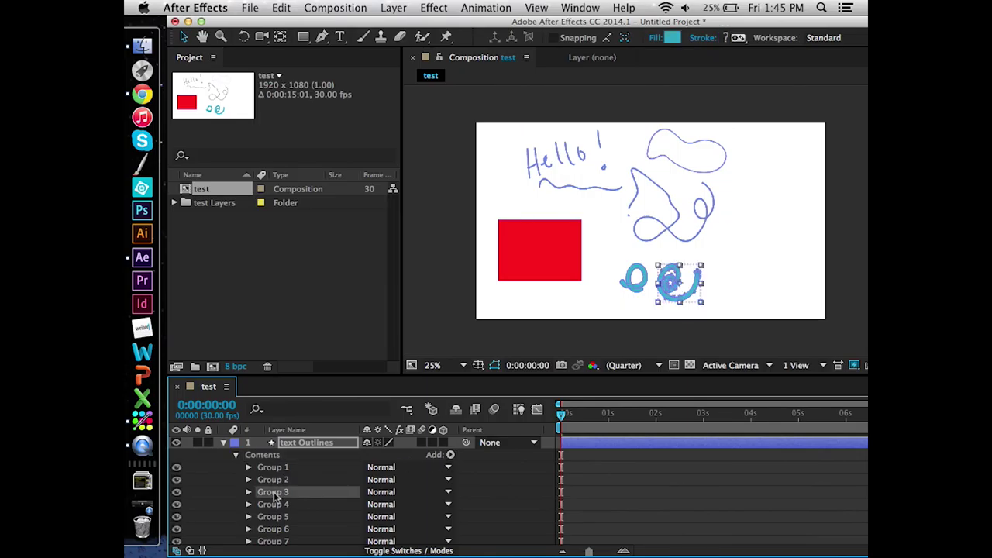
left_click(276, 457)
left_click(450, 457)
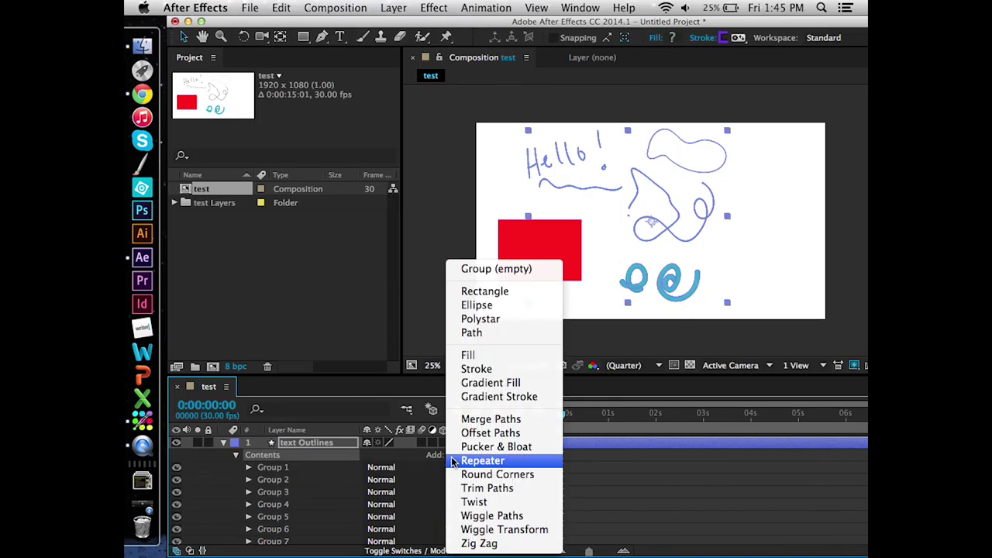
left_click(465, 461)
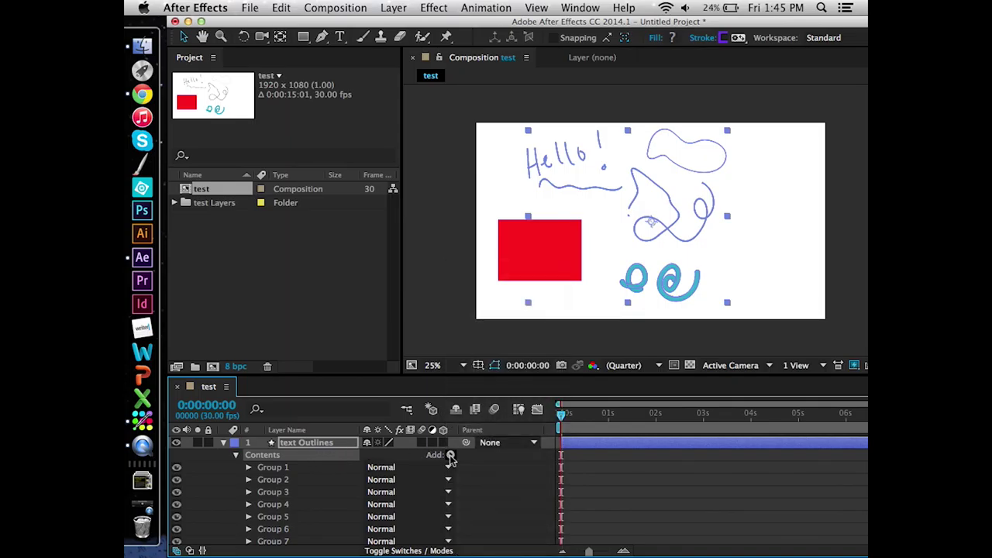
left_click(453, 459)
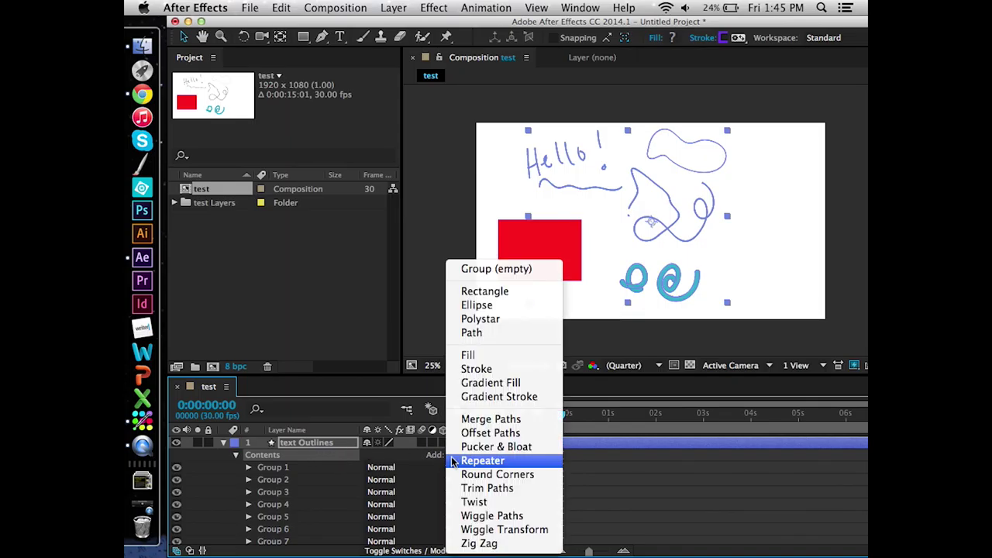
left_click(479, 269)
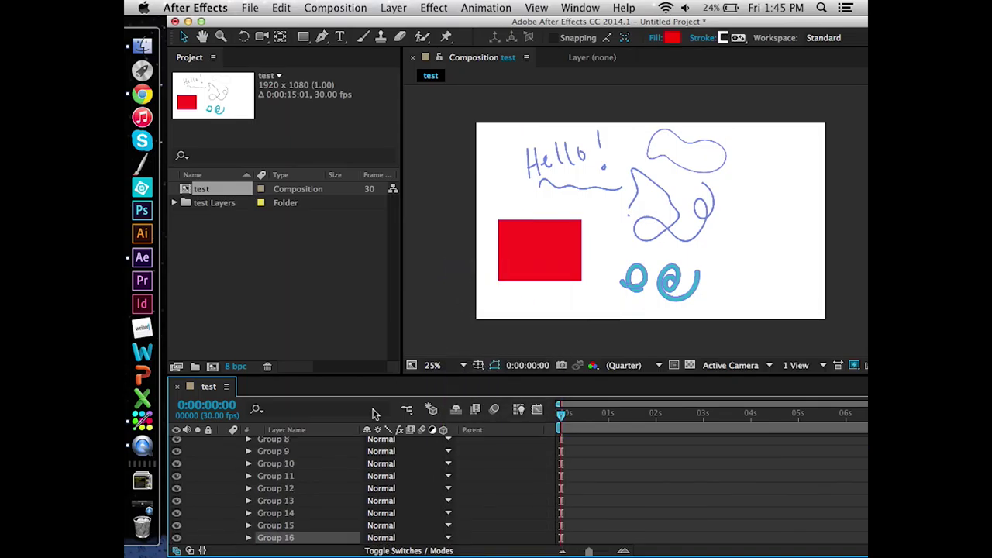
Rename the new Group 16 to 'spirals'
right_click(290, 545)
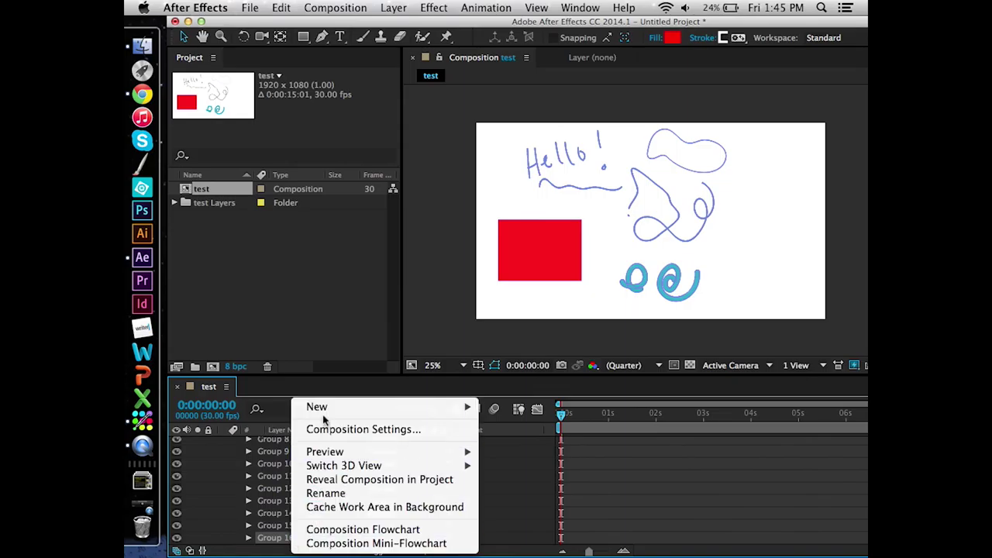
left_click(326, 494)
type("spirals")
key("Return")
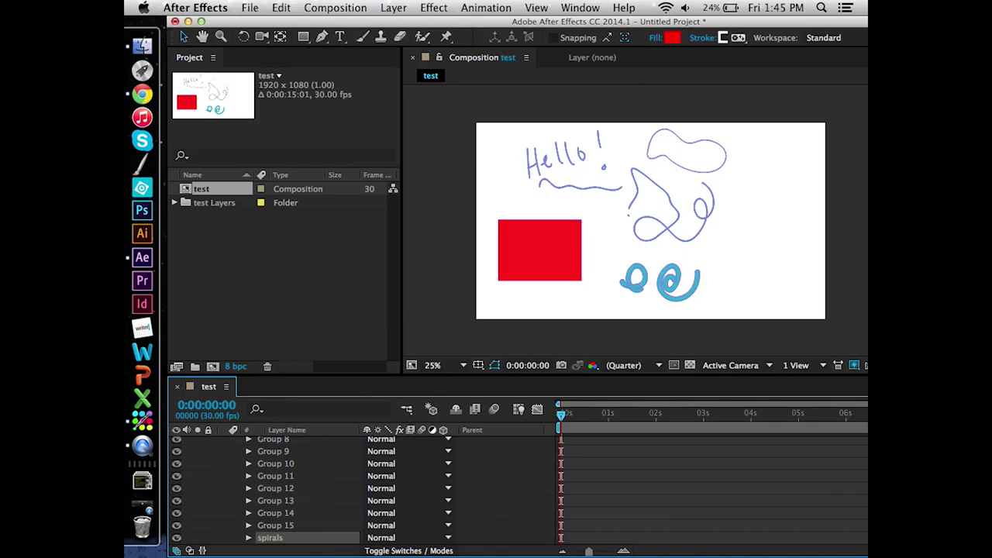
Select Group 2 and Group 3, the two spirals, and place them inside the spirals group
scroll(331, 500, "up", 5)
left_click(295, 482)
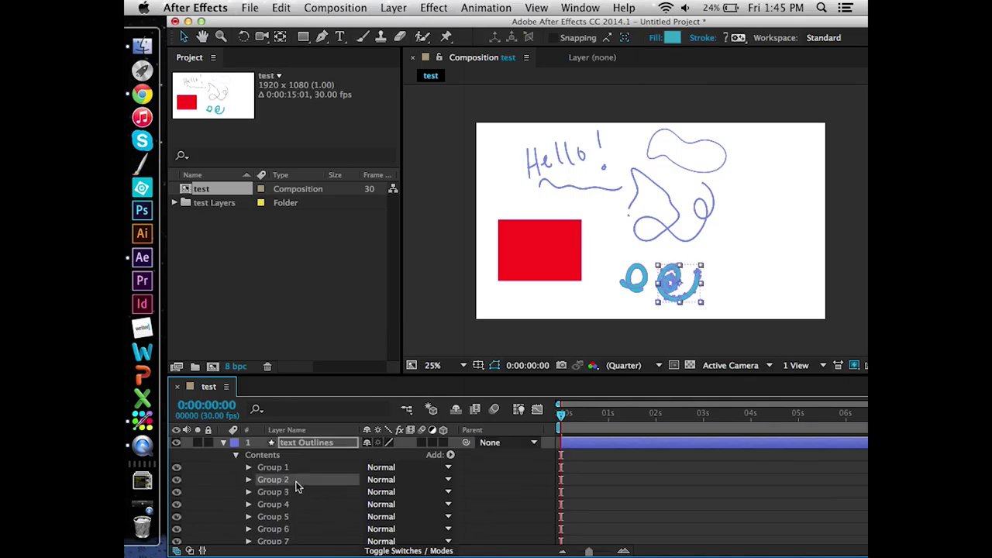
left_click(295, 495, "shift")
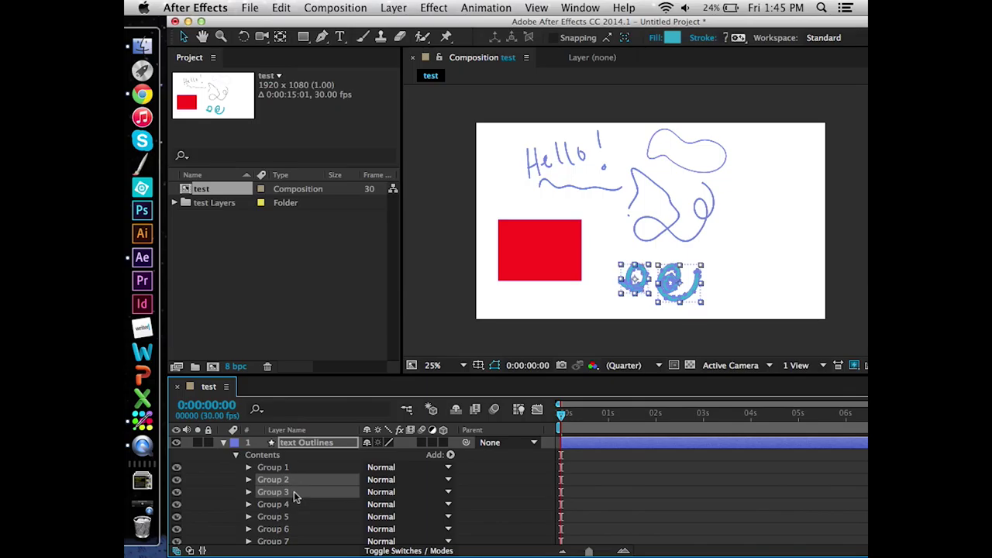
scroll(294, 496, "down", 2)
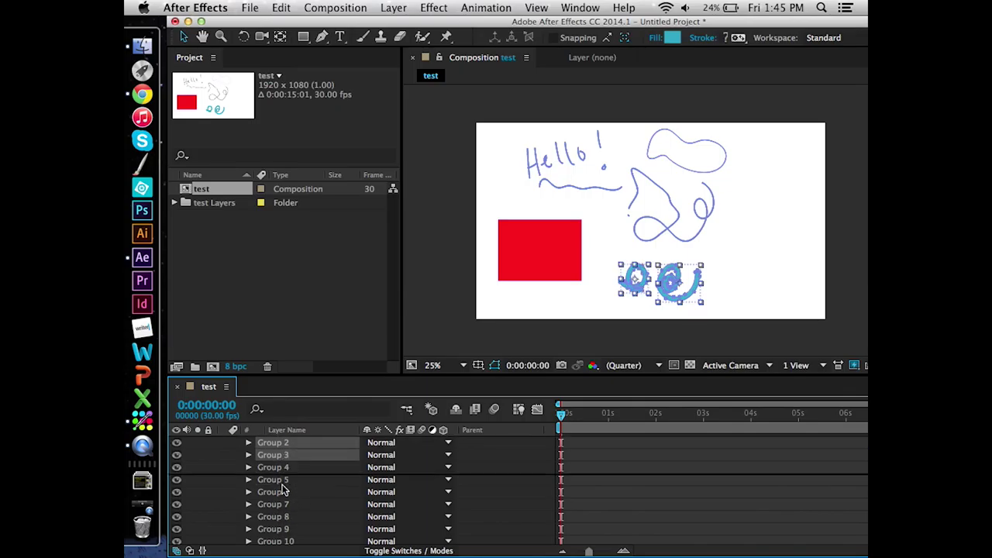
scroll(280, 535, "down", 4)
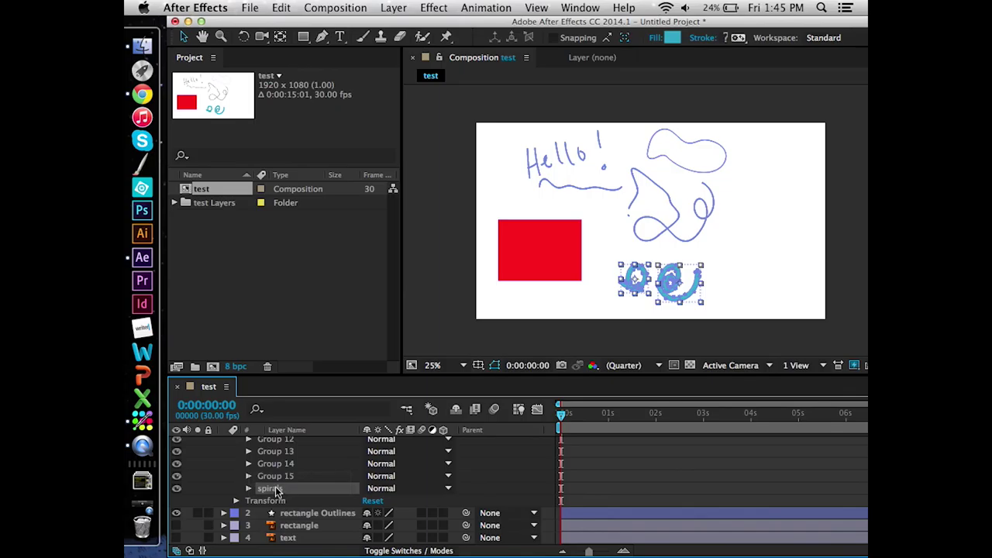
left_click(248, 488)
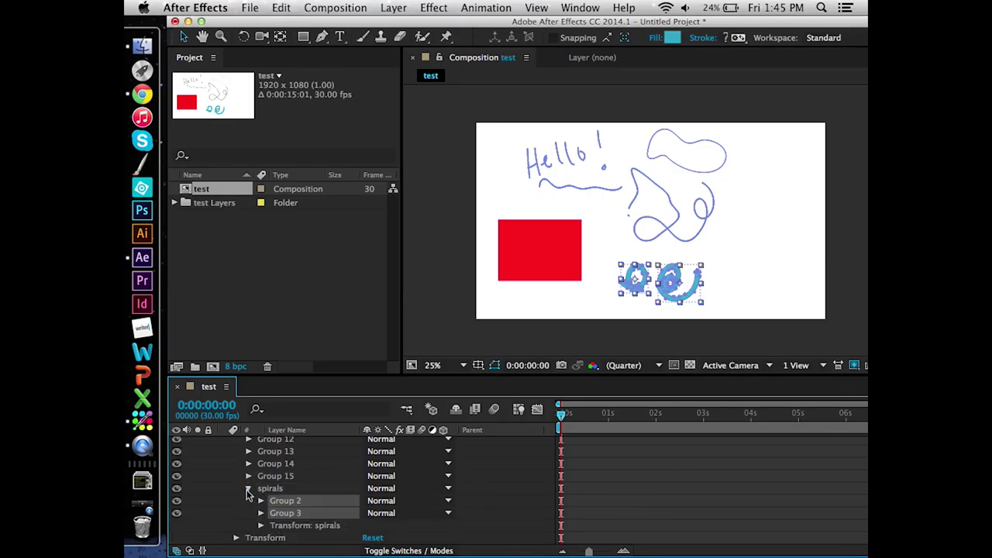
Keyframe the spirals' Rotation, turning them about −25° by roughly 1 second 7 frames
left_click(261, 527)
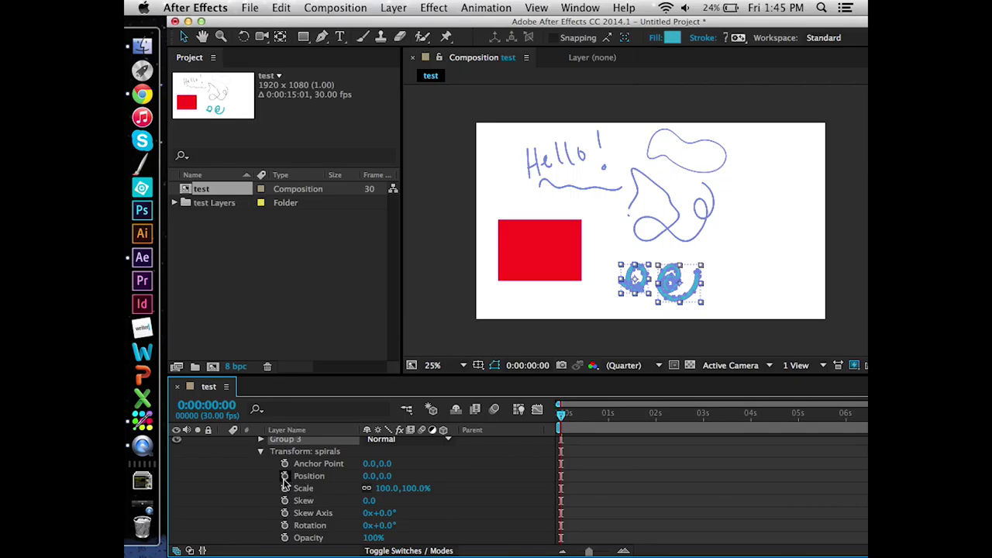
left_click(284, 525)
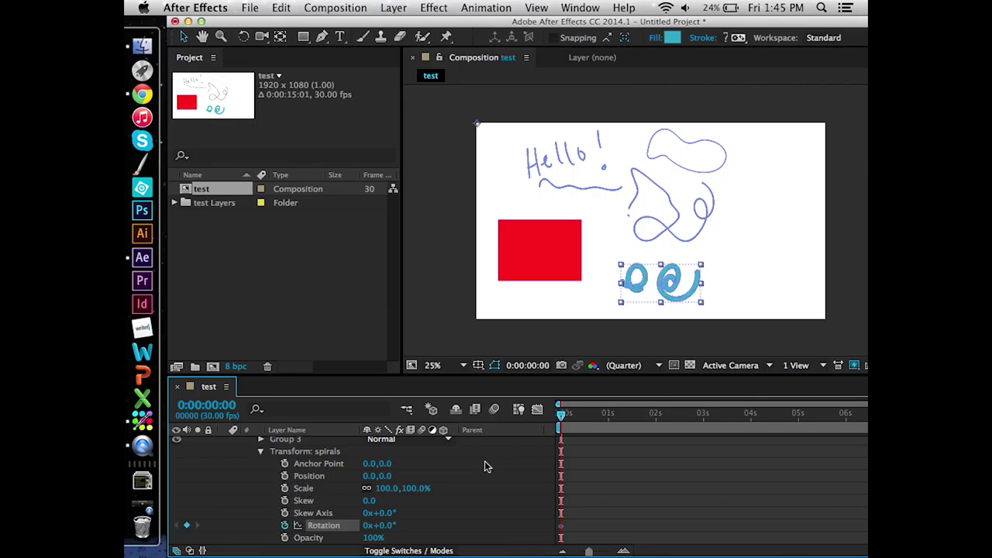
left_click_drag(563, 416, 620, 416)
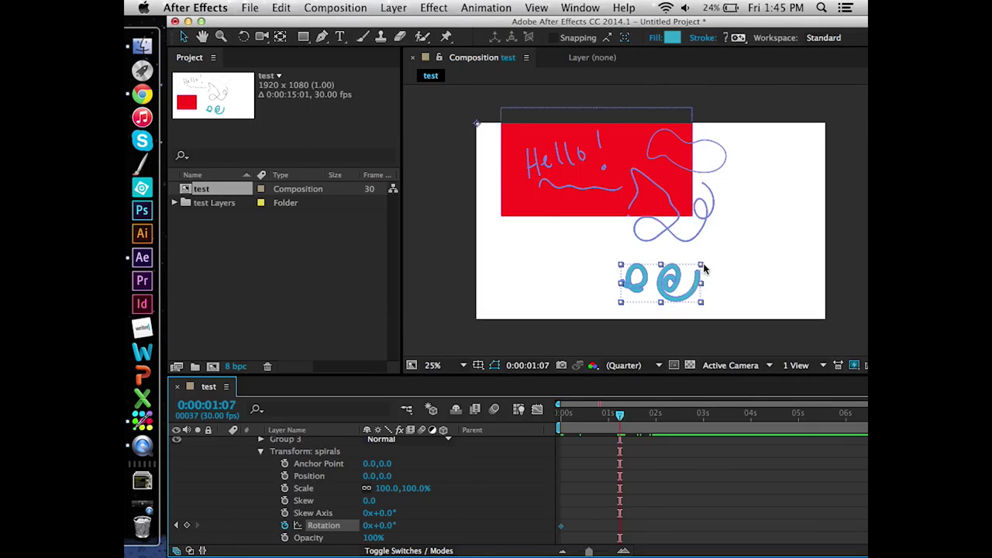
left_click_drag(708, 268, 623, 131)
left_click_drag(620, 414, 559, 411)
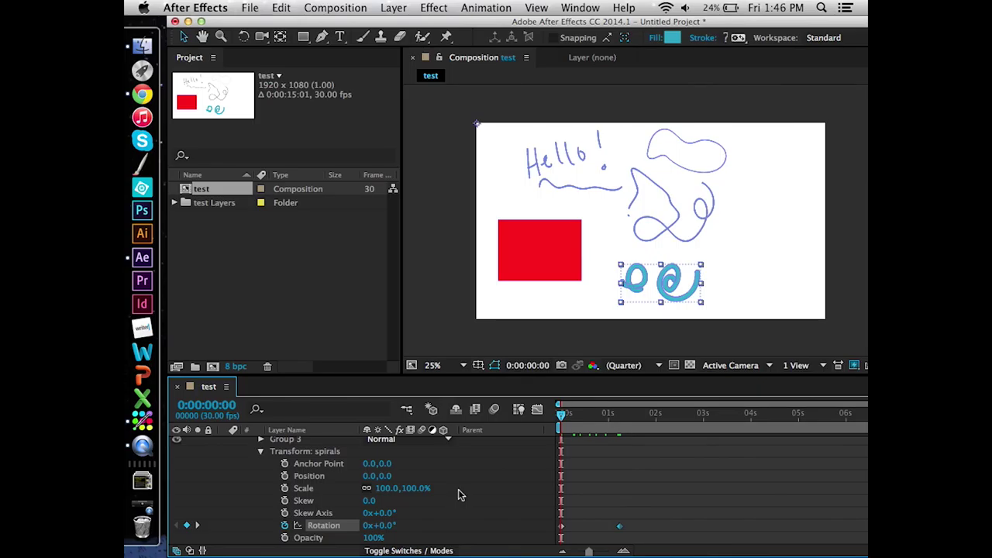
Preview the animation to 0:00:02:20, recheck the spirals' transform properties and return to the start
key("space")
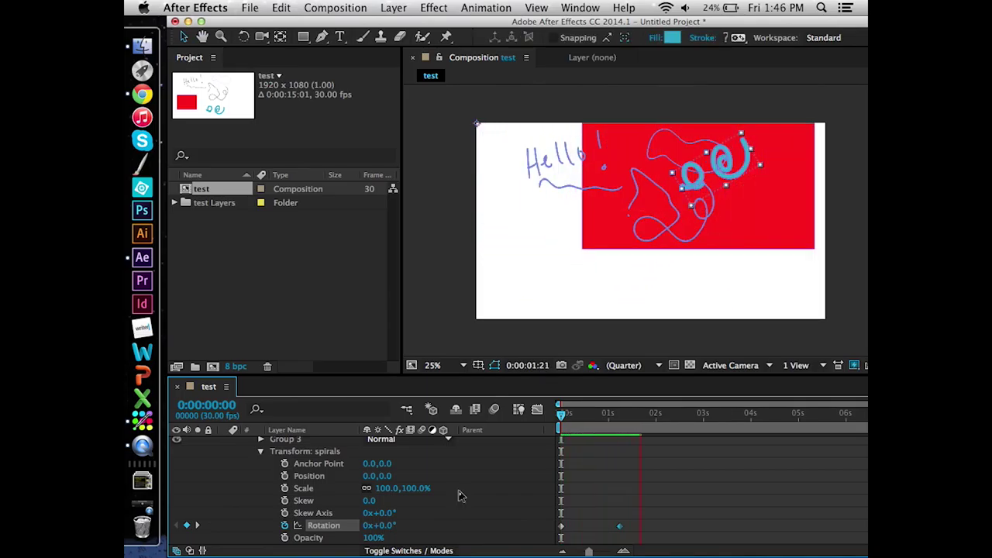
key("space")
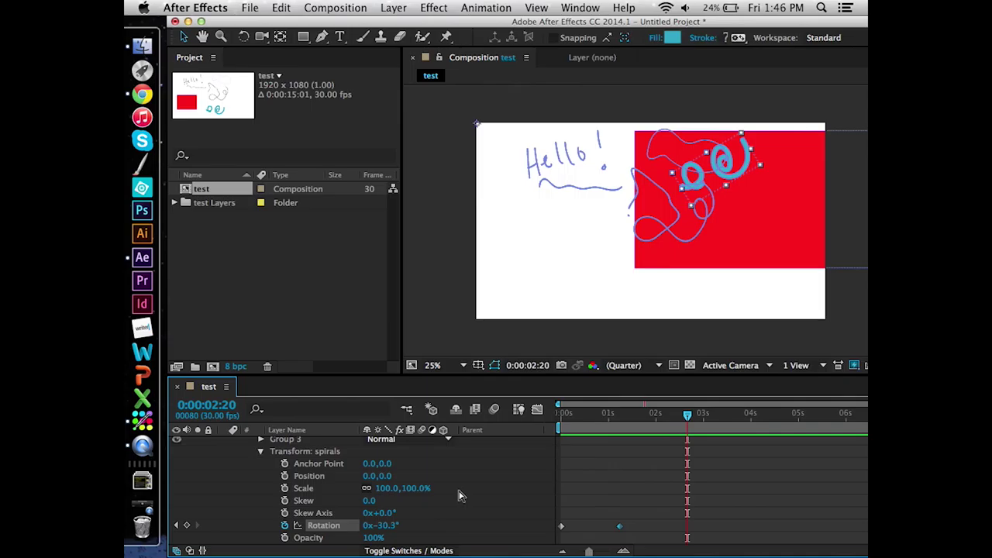
left_click(259, 451)
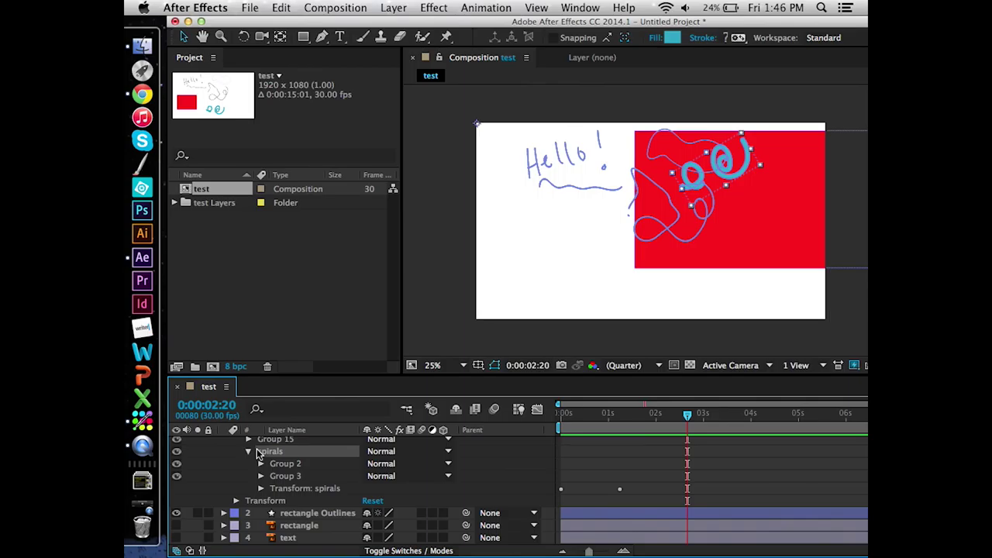
left_click(262, 489)
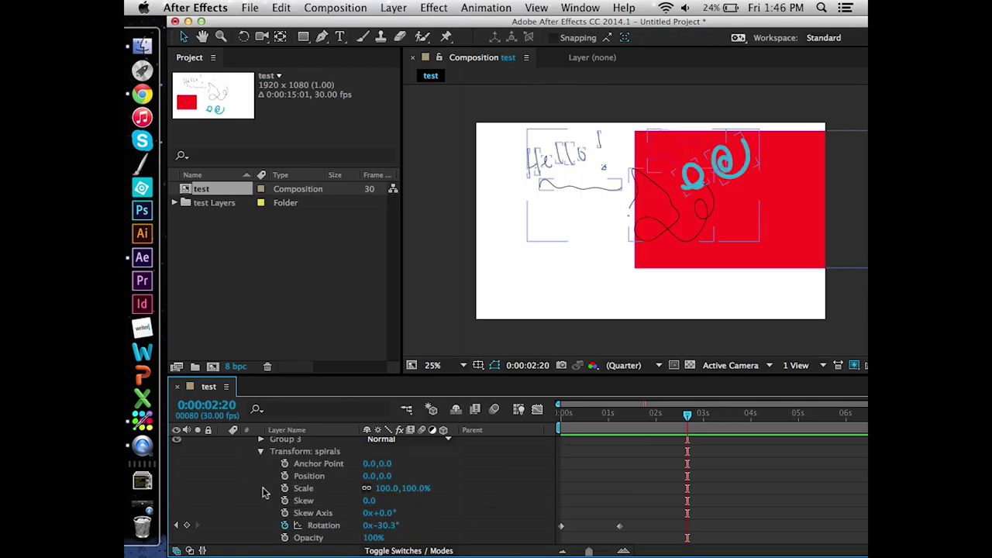
scroll(331, 486, "down", 2)
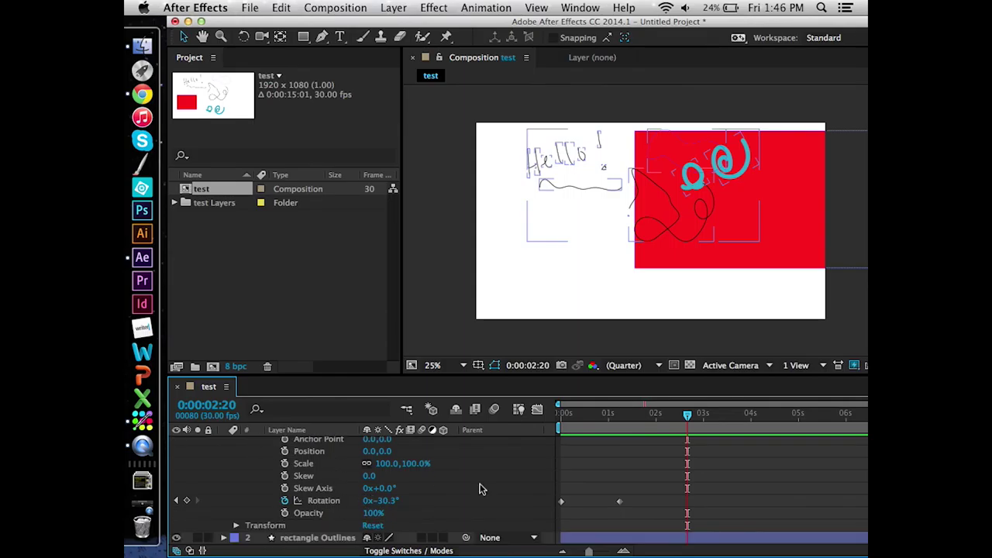
scroll(452, 458, "up", 1)
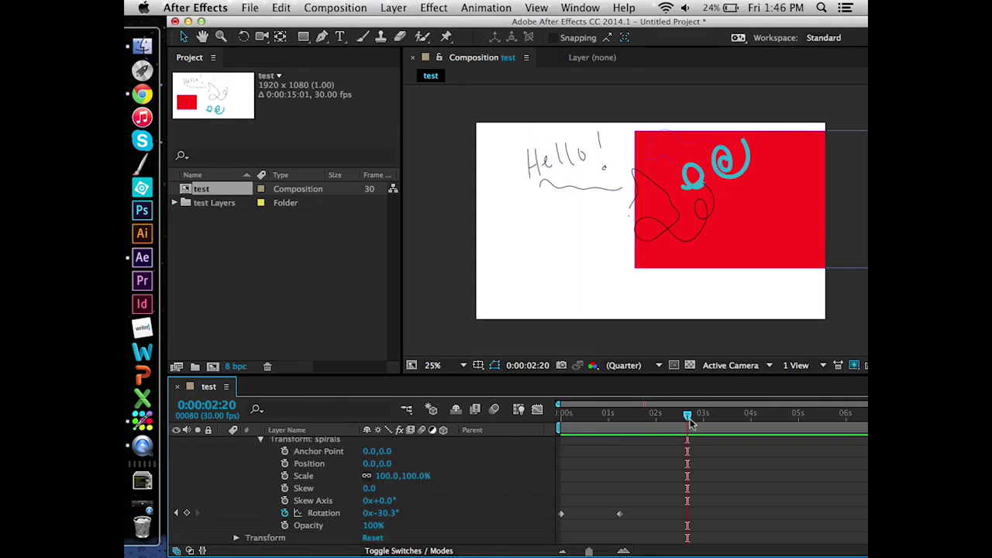
left_click_drag(690, 417, 540, 415)
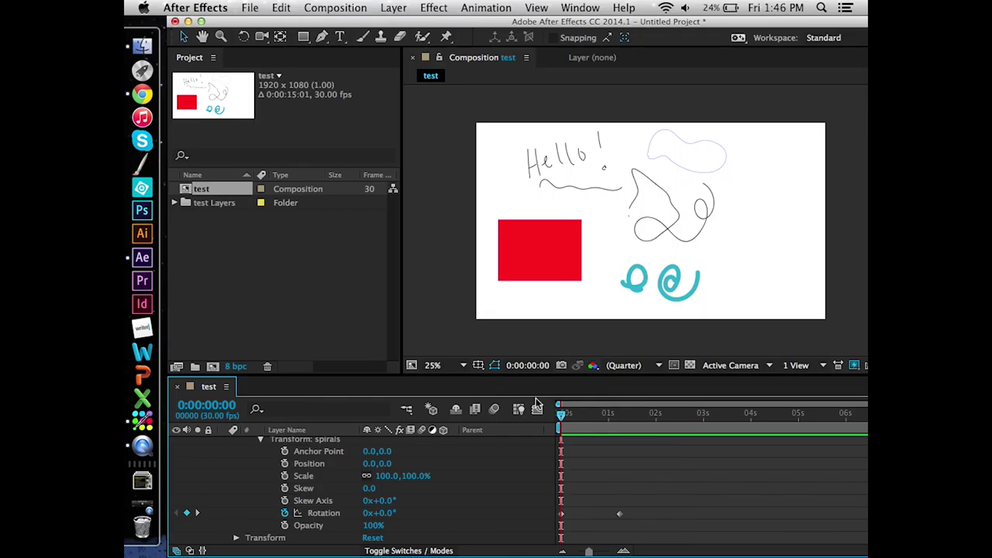
Start an Anchor Point keyframe for the spirals at frame 0 and roughly shift them in frame
left_click(285, 451)
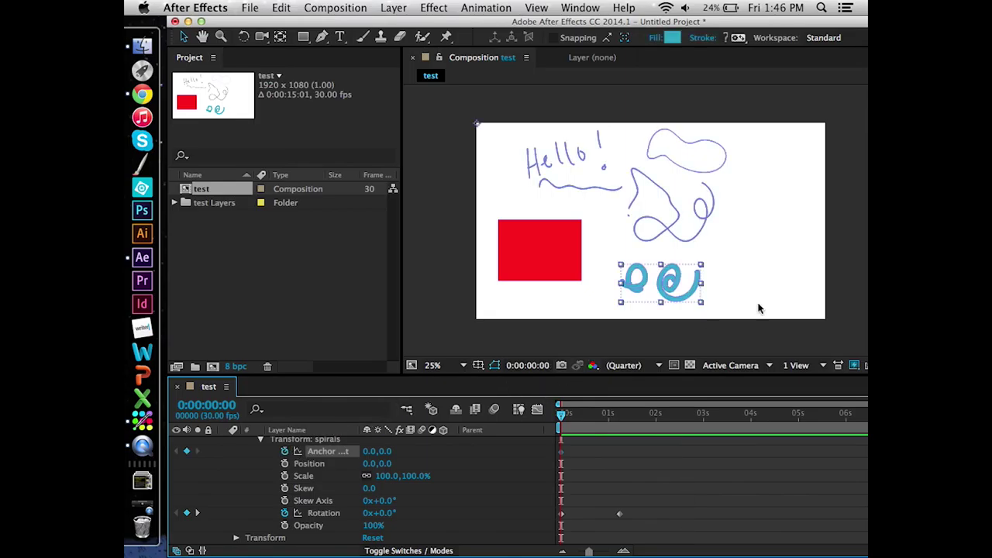
mouse_move(701, 269)
left_mouse_down()
mouse_move(698, 241)
mouse_move(695, 254)
left_mouse_up()
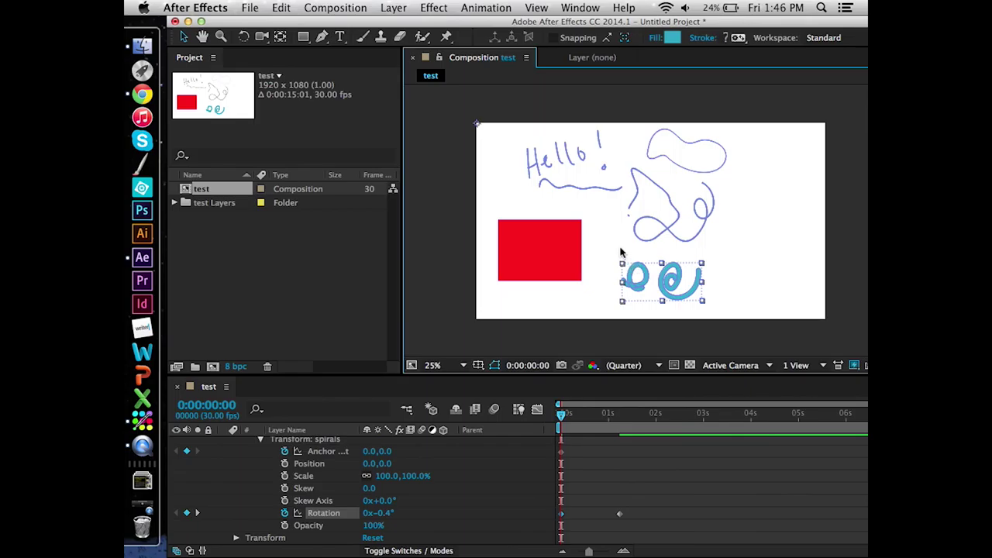
left_click_drag(478, 124, 508, 123)
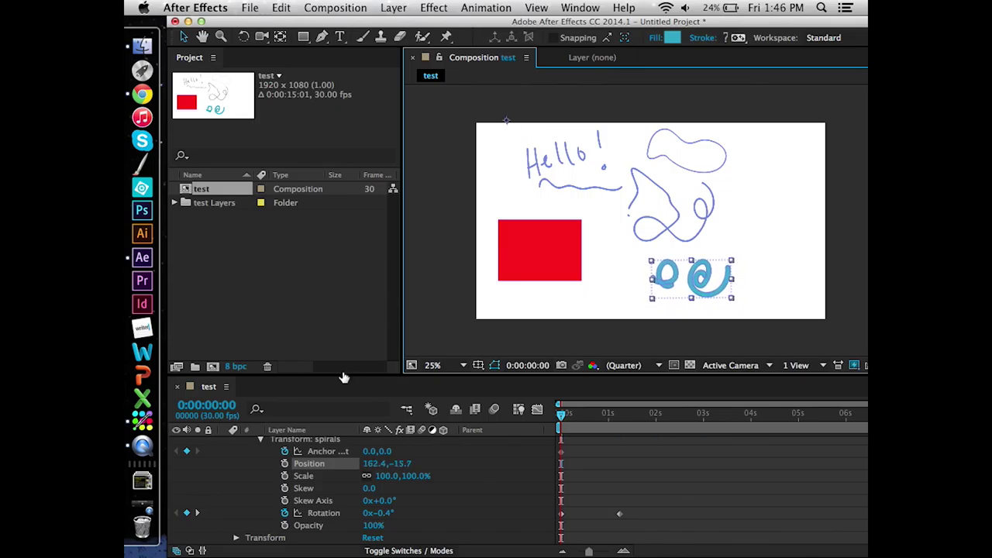
left_click(314, 453)
left_click_drag(385, 451, 612, 489)
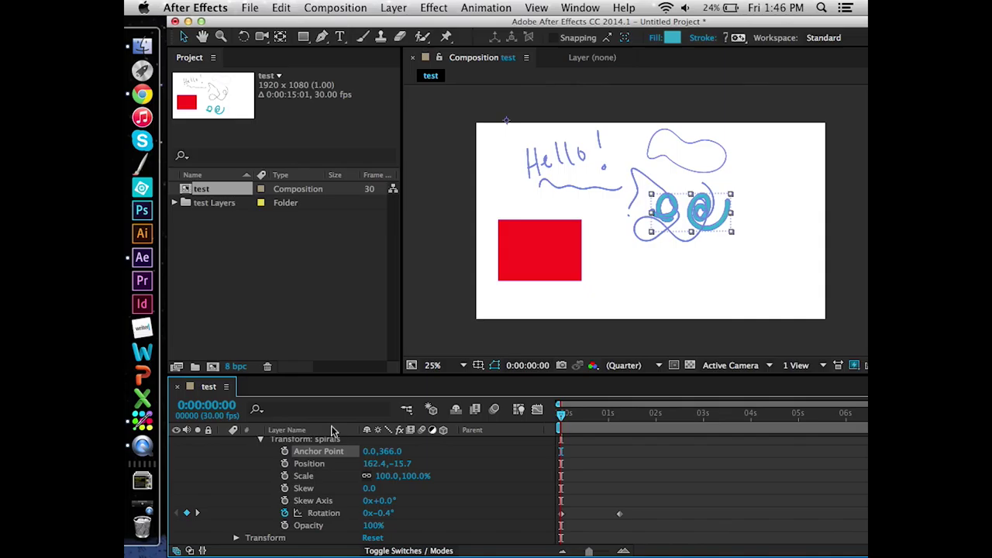
left_click_drag(719, 219, 744, 255)
Dial the spirals' Anchor Point to 737, 789, placing them beside 'Hello!'
left_click_drag(385, 451, 705, 534)
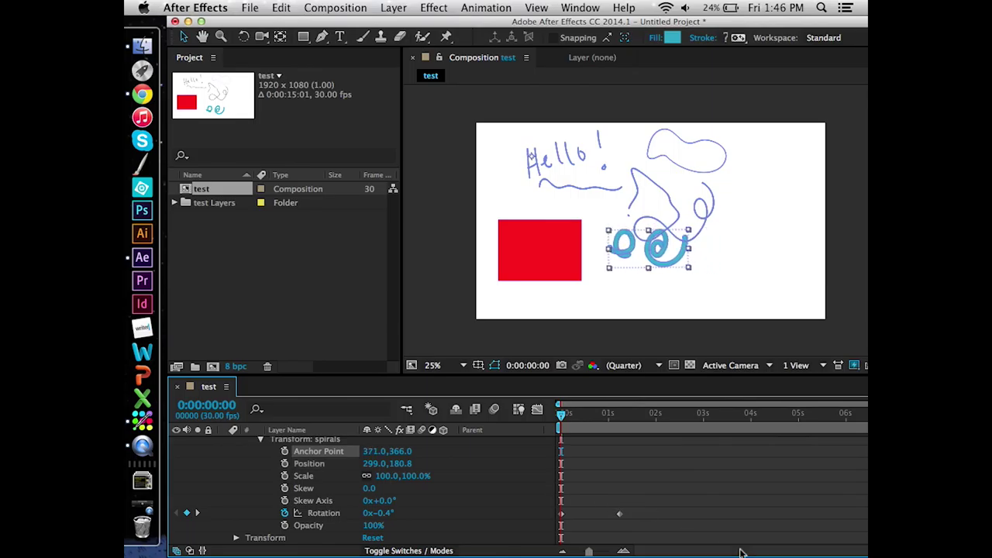
left_click_drag(395, 459, 624, 482)
left_click_drag(381, 457, 628, 514)
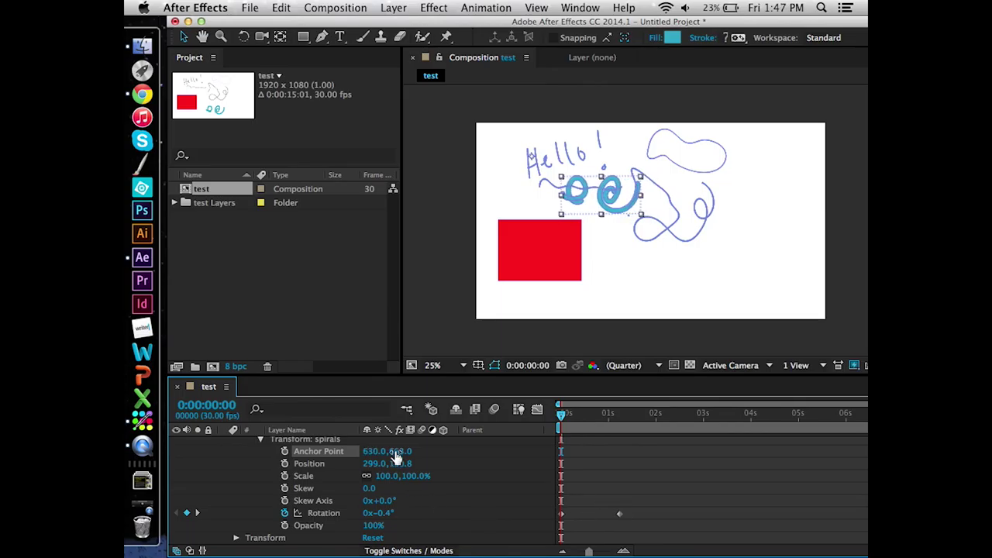
left_click_drag(397, 459, 475, 469)
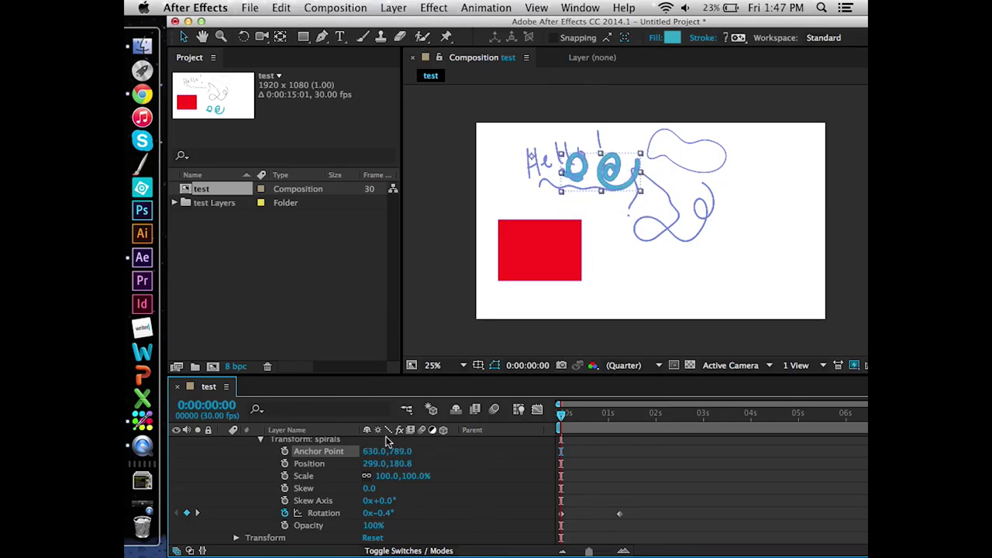
left_click_drag(379, 452, 469, 463)
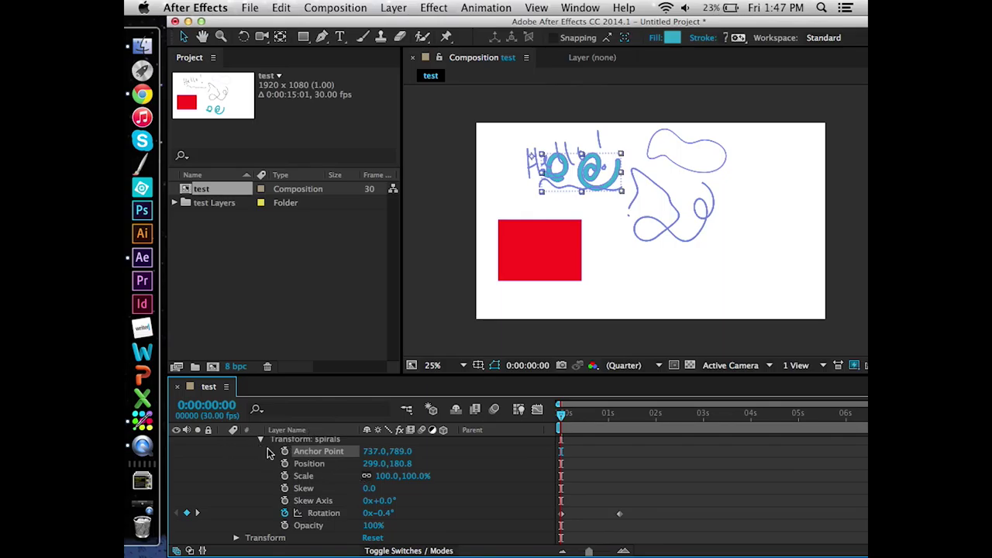
scroll(268, 454, "up", 2)
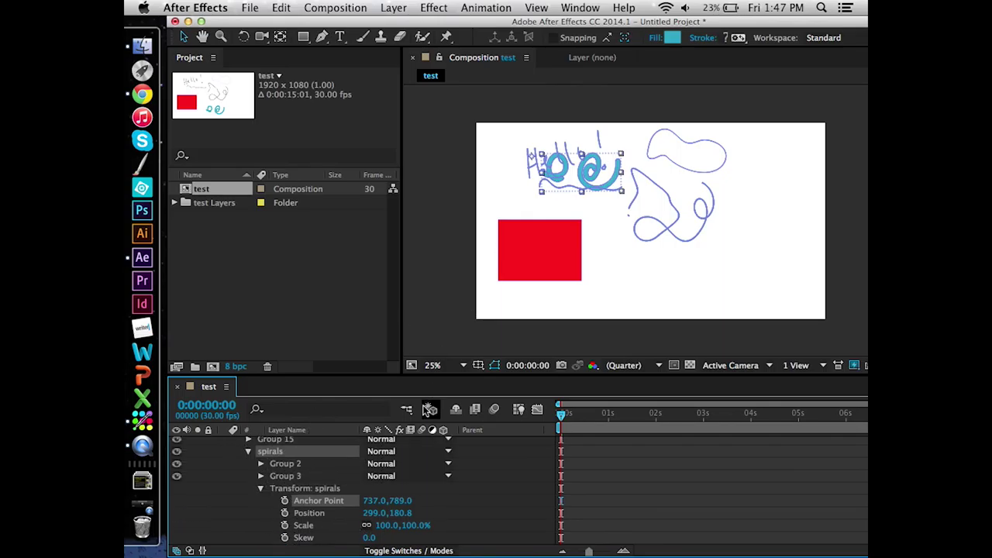
Replay the composition and stop the preview at 0:00:02:20
scroll(440, 455, "down", 2)
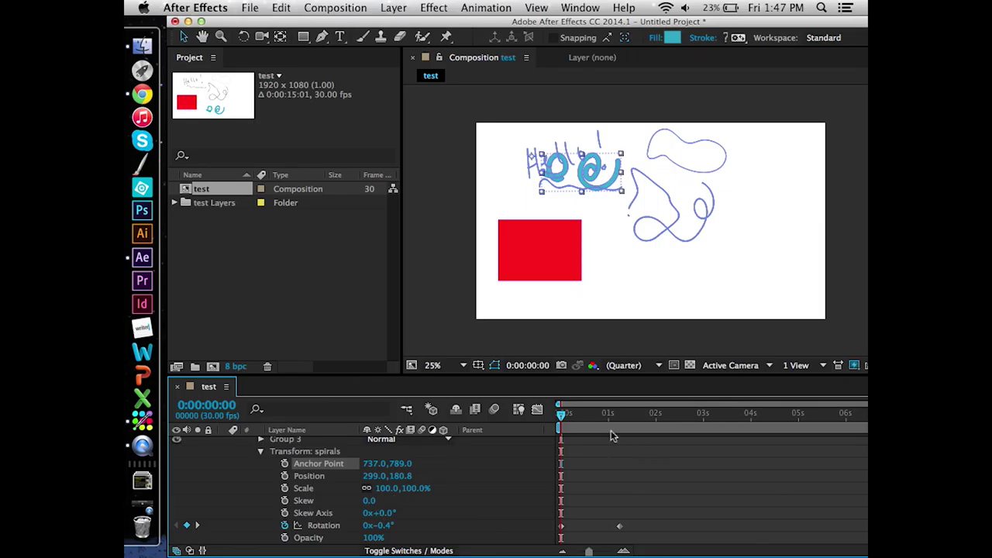
key("h")
key("space")
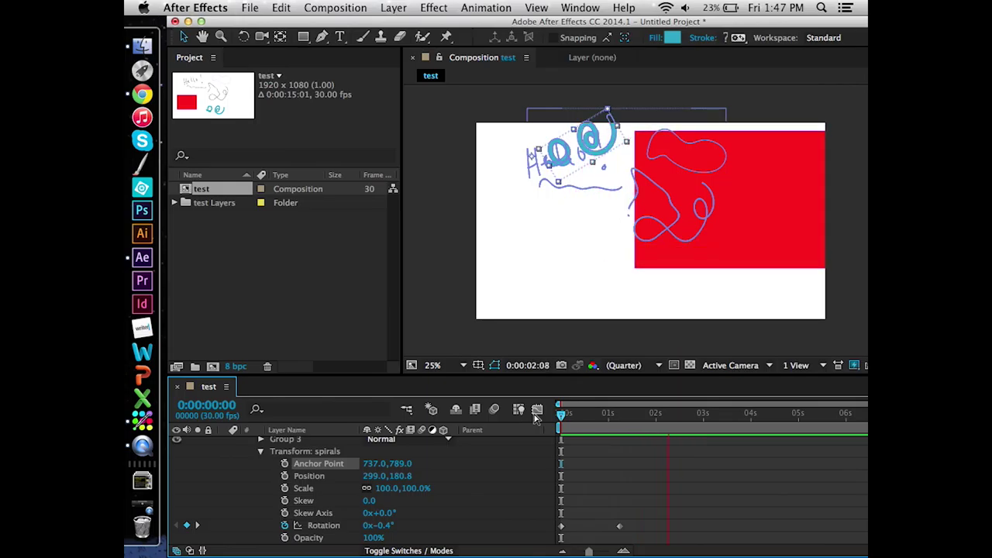
key("space")
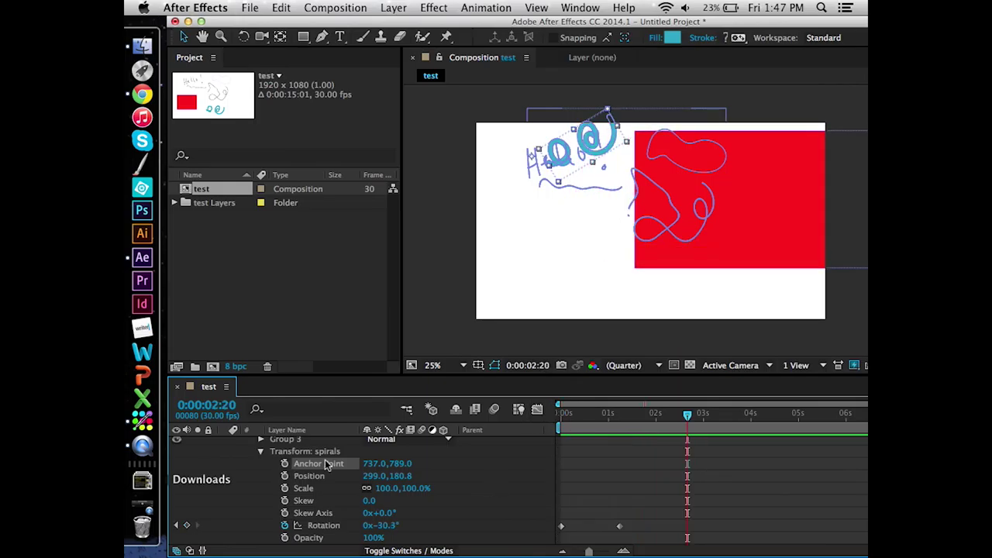
Collapse the spirals, Contents and text Outlines properties, then deselect all layers
left_click(261, 452)
scroll(264, 454, "up", 3)
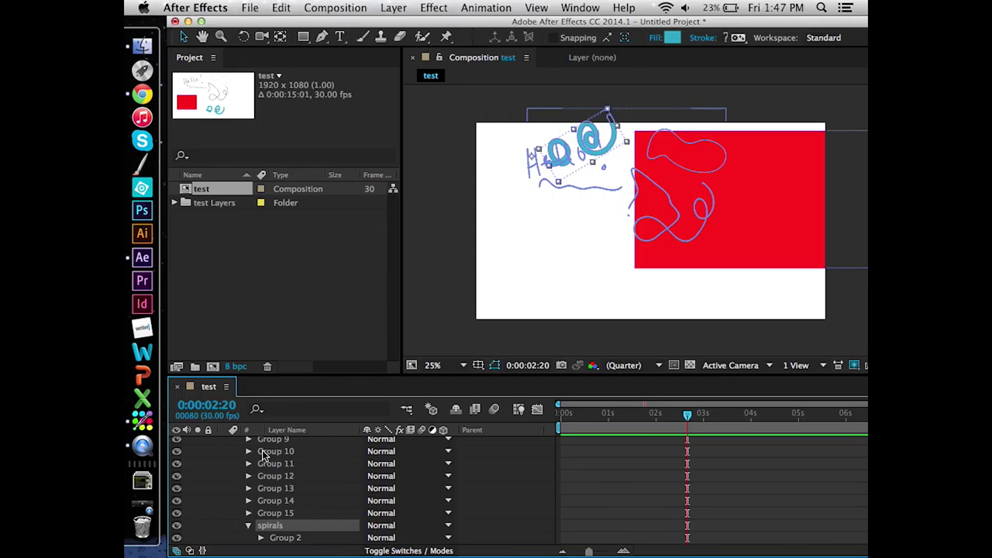
left_click(248, 526)
scroll(323, 490, "up", 5)
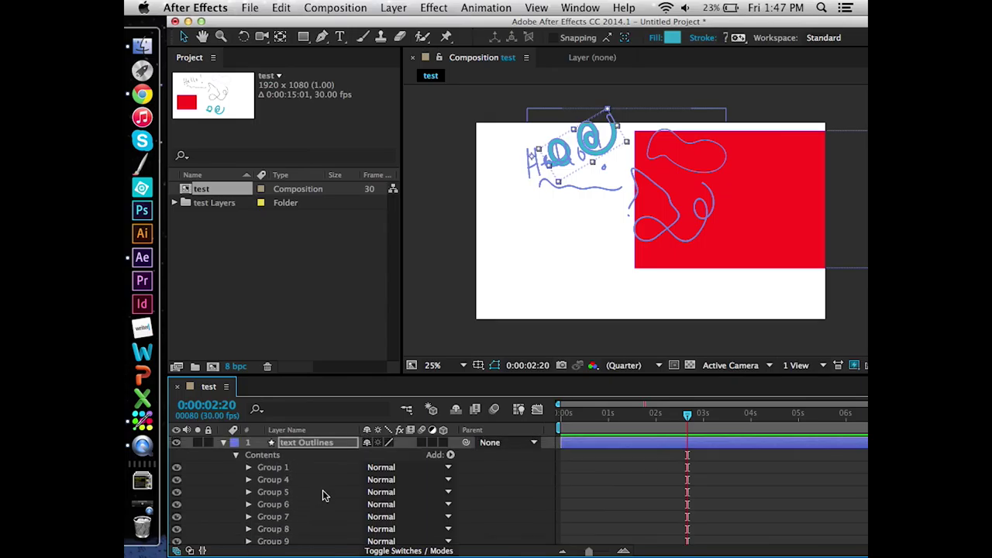
left_click(235, 455)
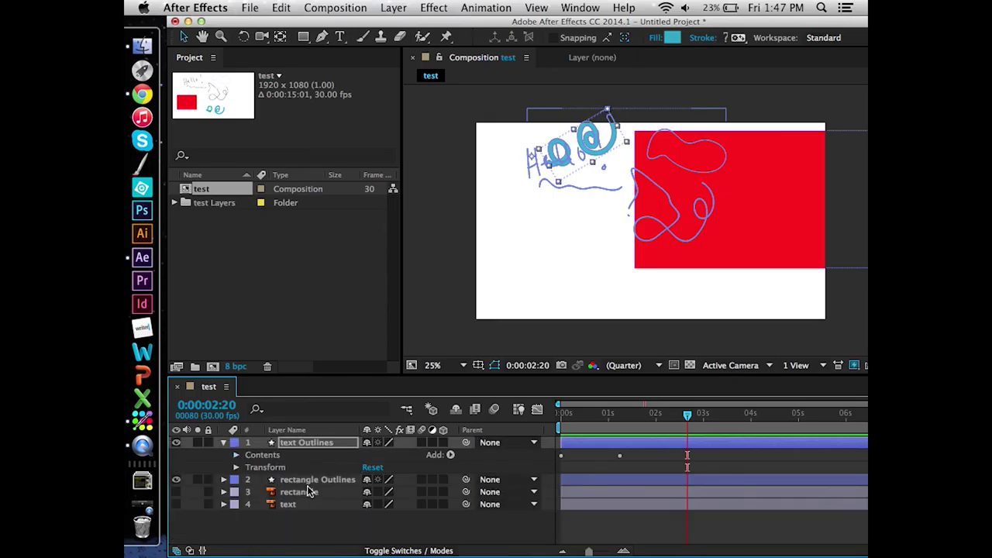
left_click(224, 444)
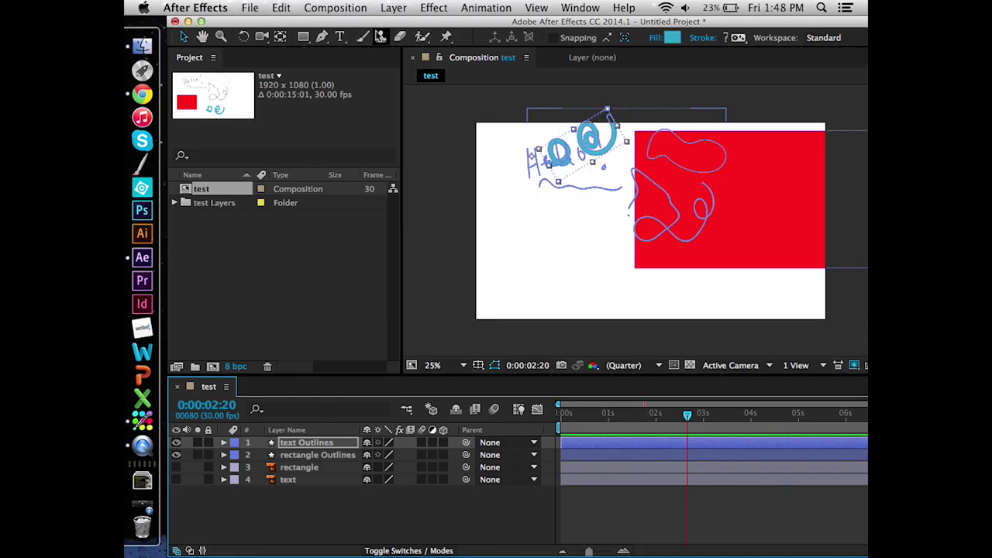
left_click(338, 513)
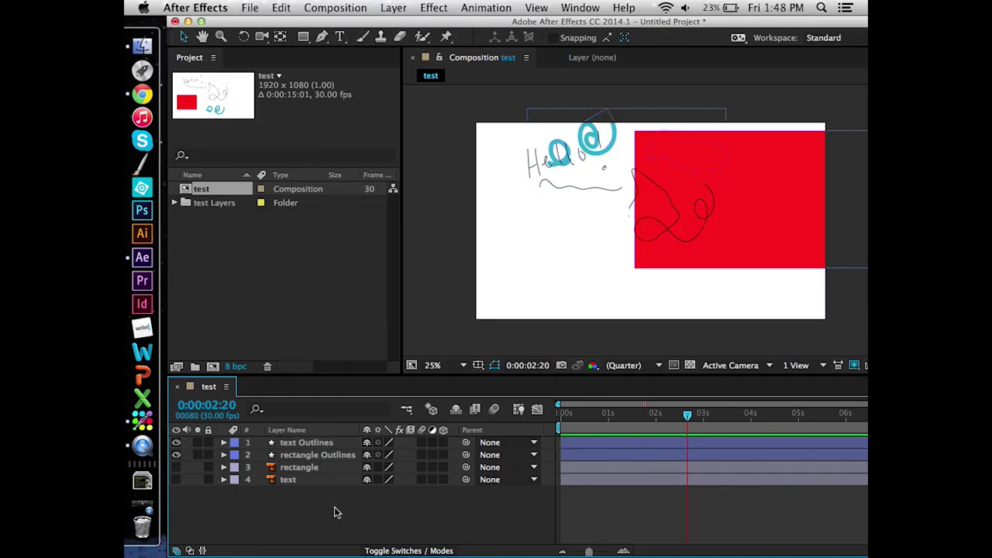
Add a Null Object layer, Null 1, via Layer > New, then select text Outlines
left_click(400, 7)
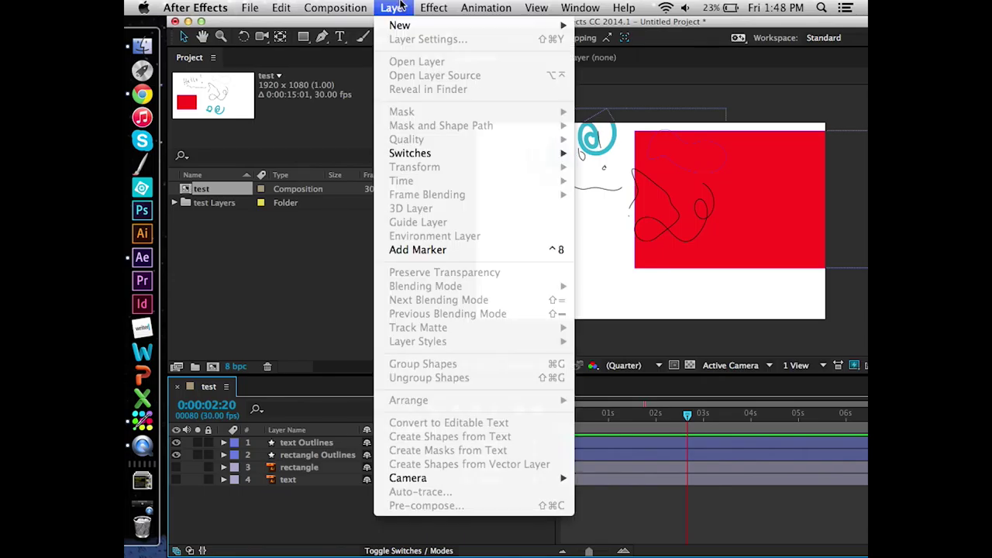
mouse_move(426, 31)
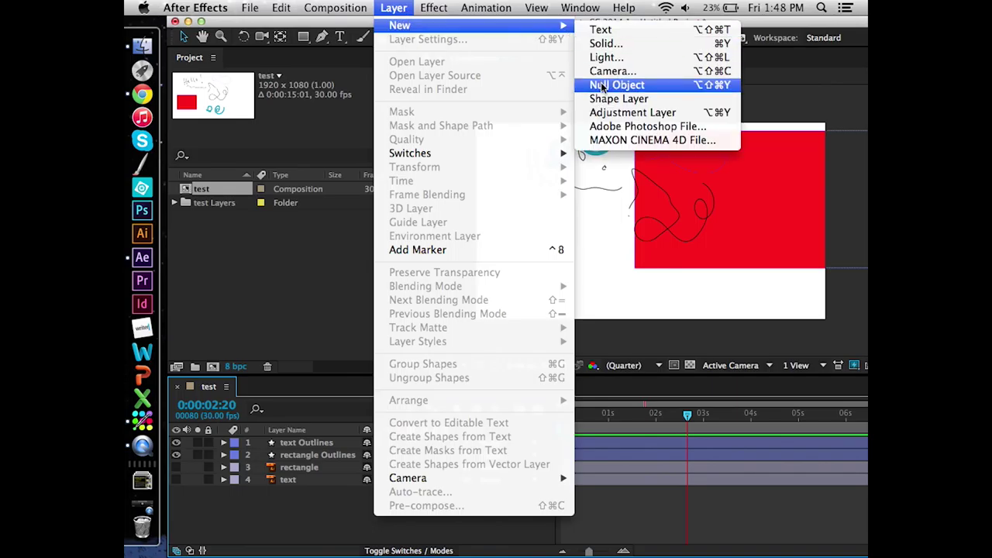
left_click(602, 88)
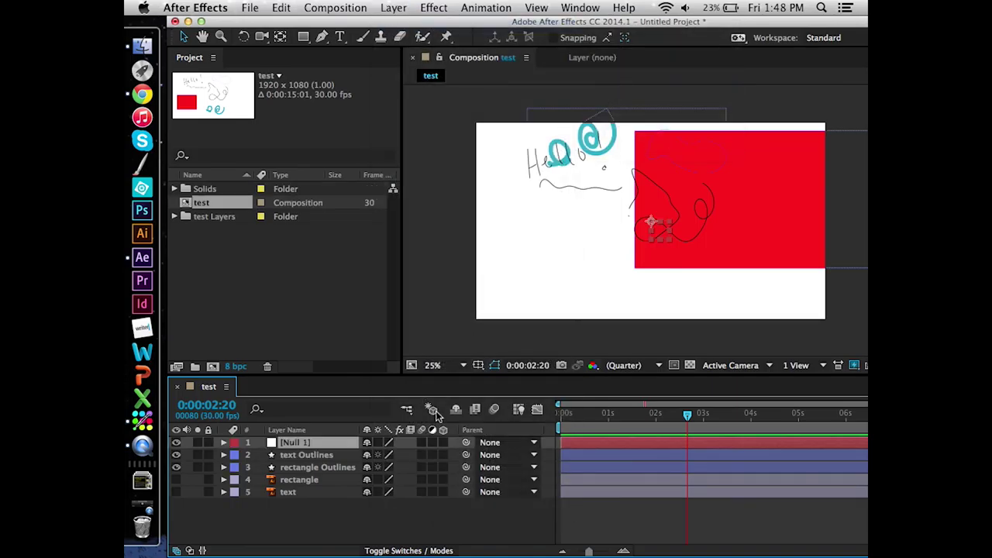
right_click(299, 448)
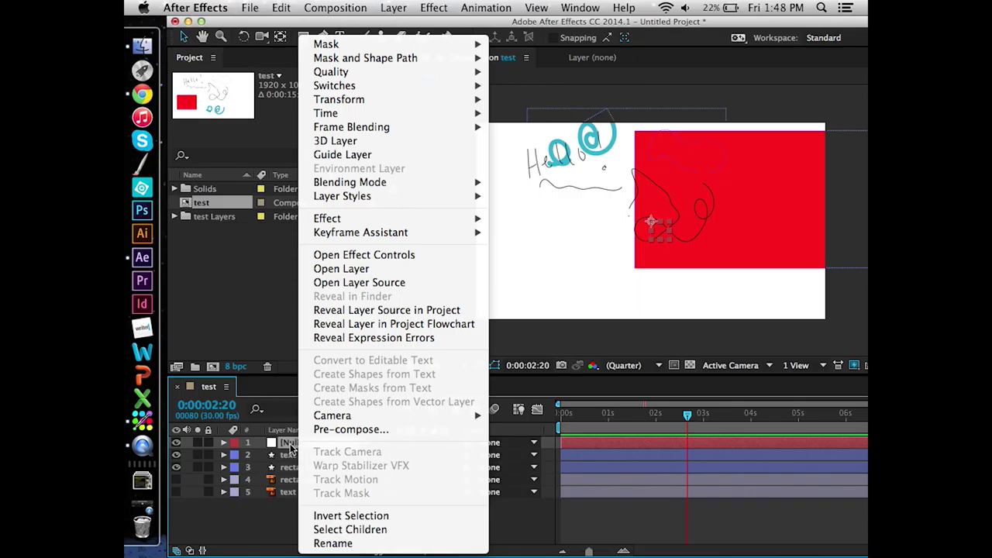
left_click(290, 448)
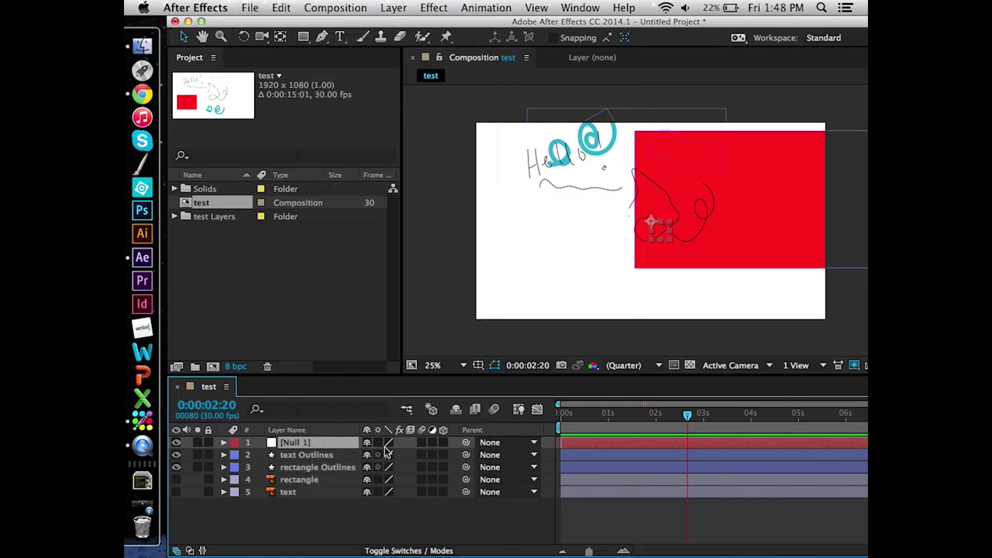
left_click(294, 458)
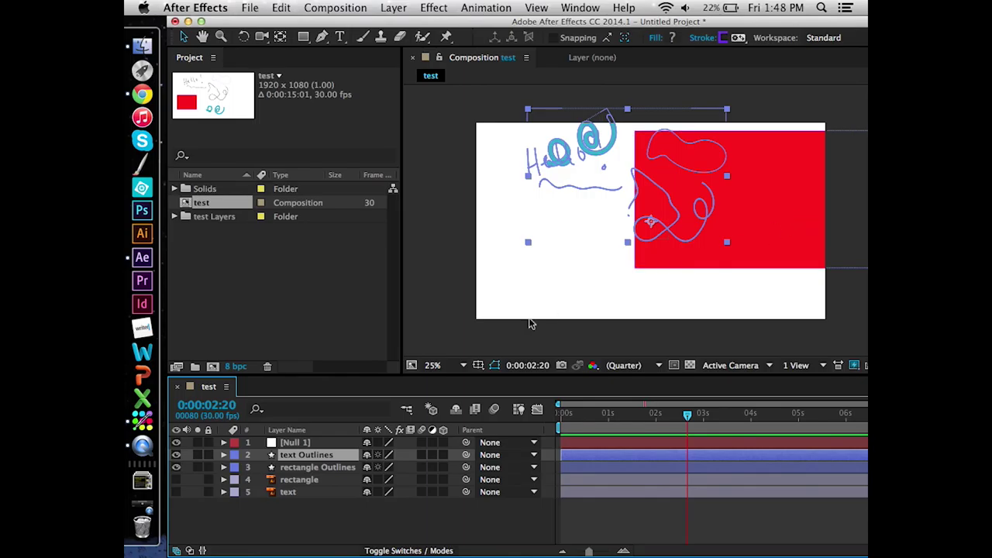
Set the Parent of text Outlines and rectangle Outlines to 1. Null 1, then select Null 1
left_click(527, 457)
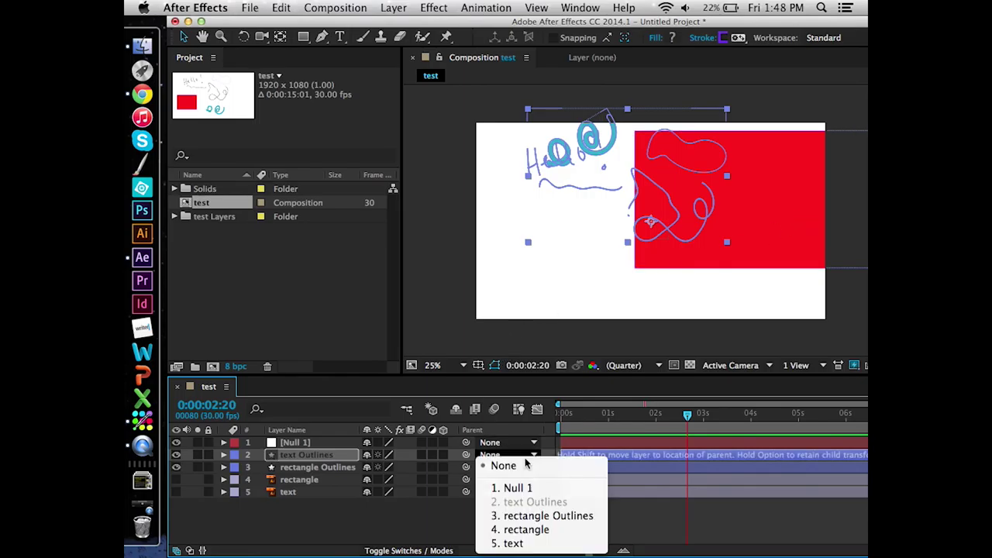
left_click(526, 464)
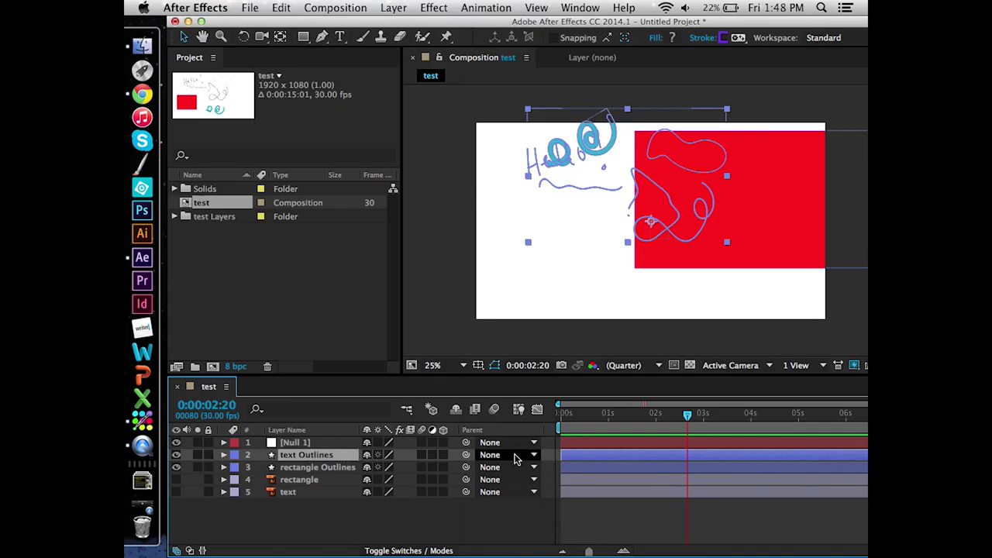
left_click(516, 459)
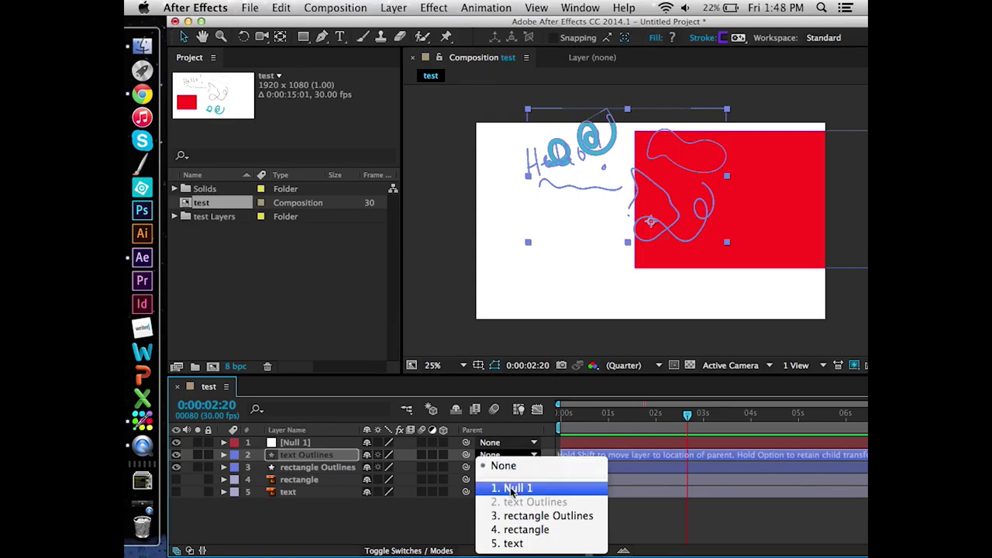
left_click(493, 457)
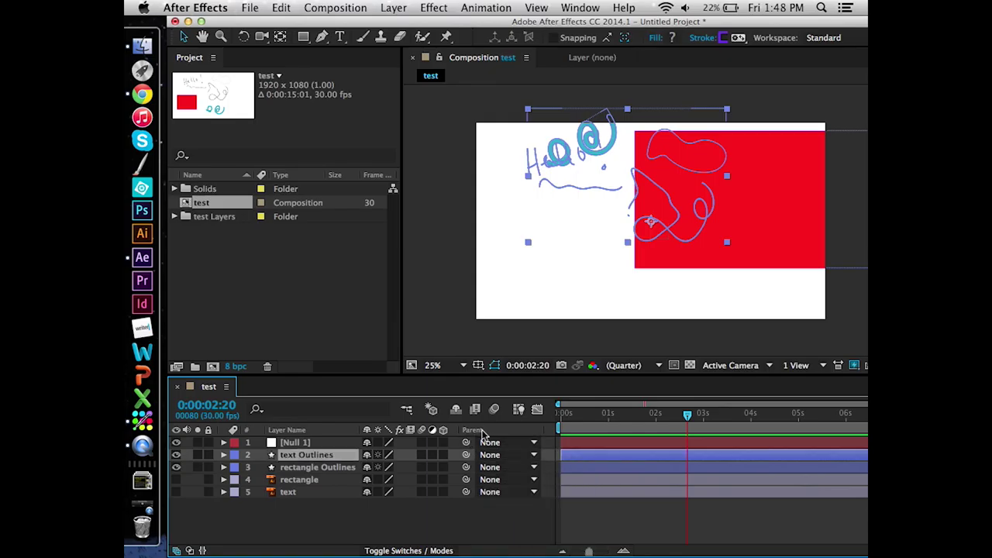
left_click(497, 459)
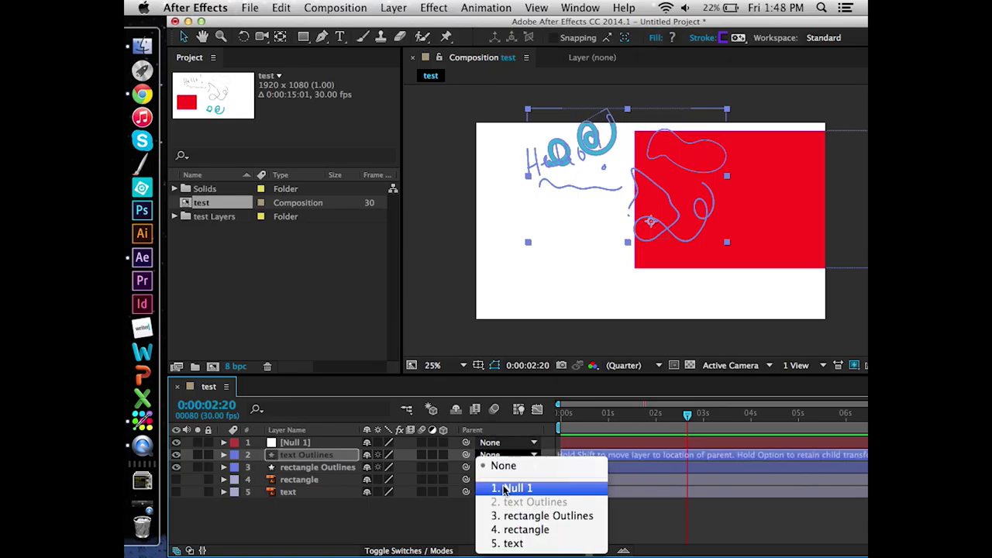
left_click(504, 489)
left_click(499, 470)
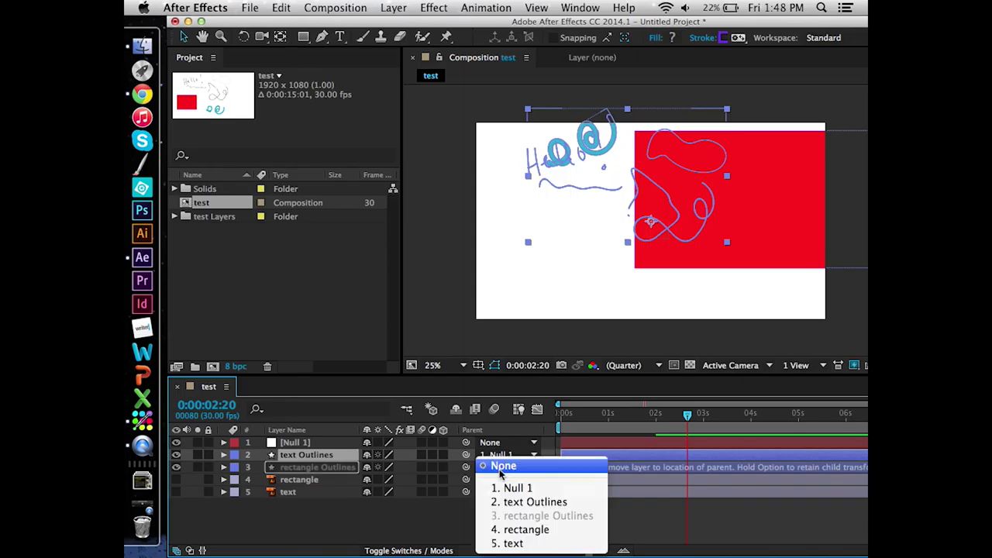
left_click(504, 485)
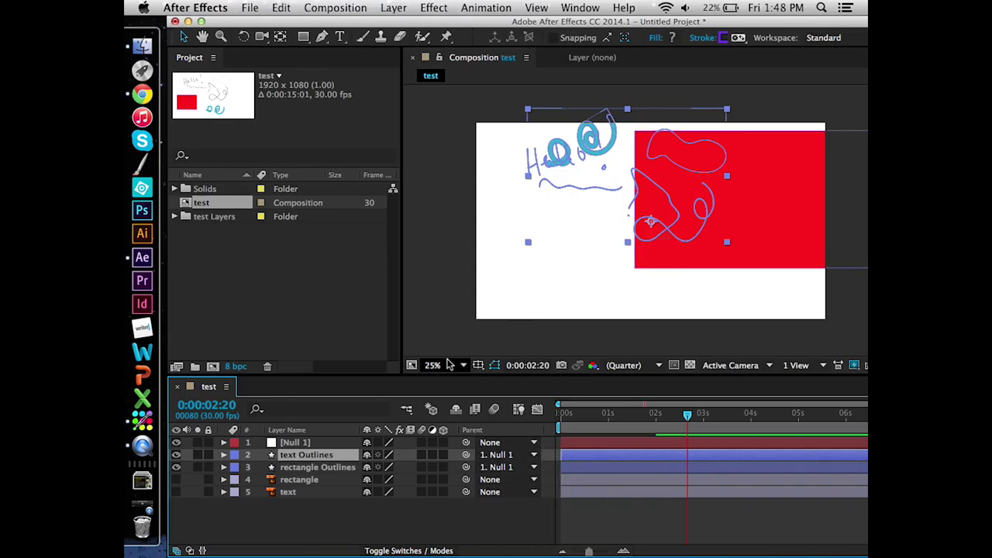
left_click(292, 445)
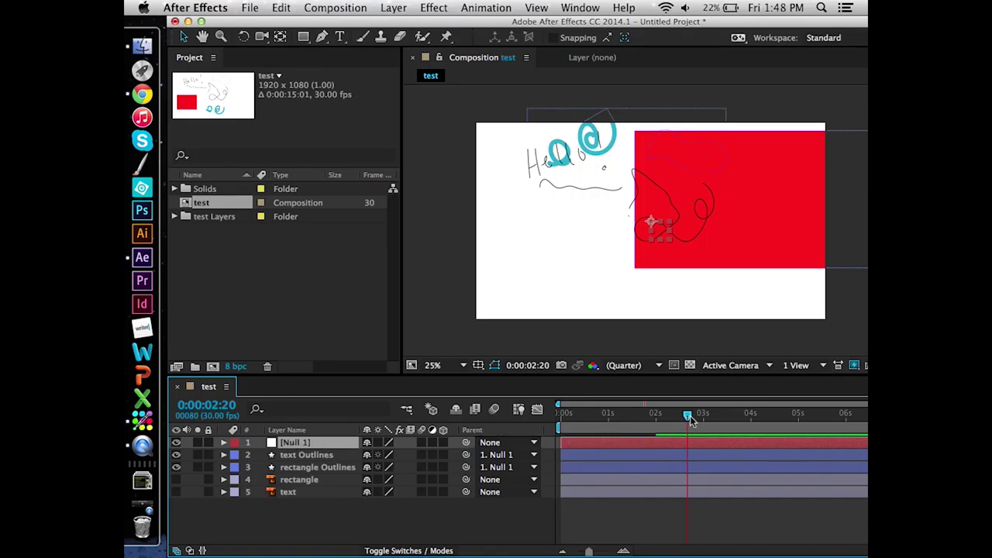
Expand Null 1's Transform properties and test its Scale, returning it to 100% at frame 0
left_click(224, 443)
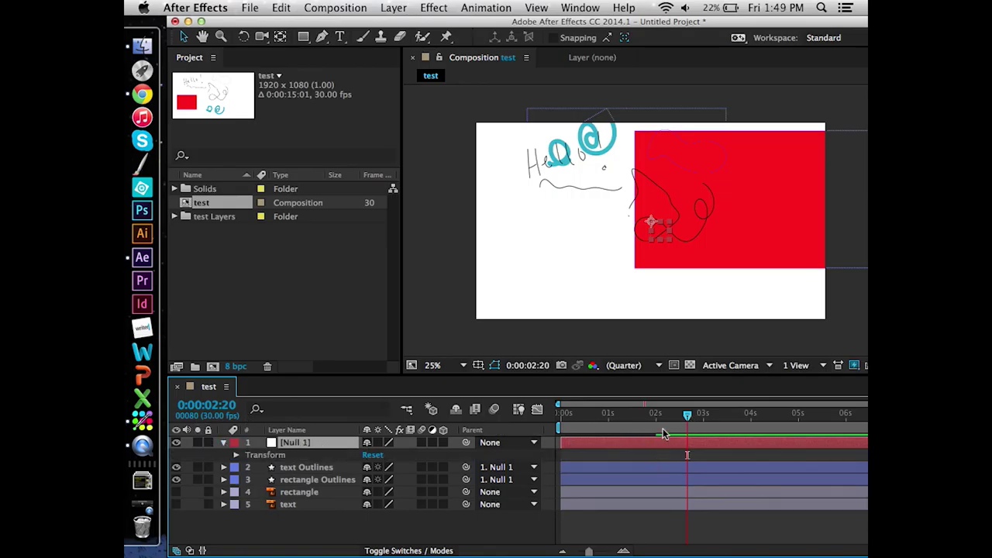
left_click_drag(689, 419, 533, 415)
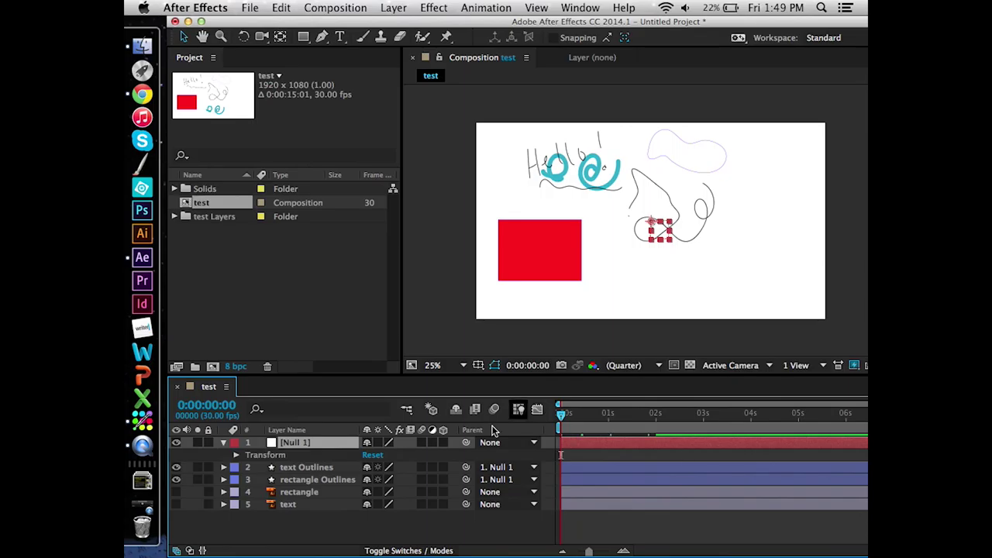
left_click(236, 456)
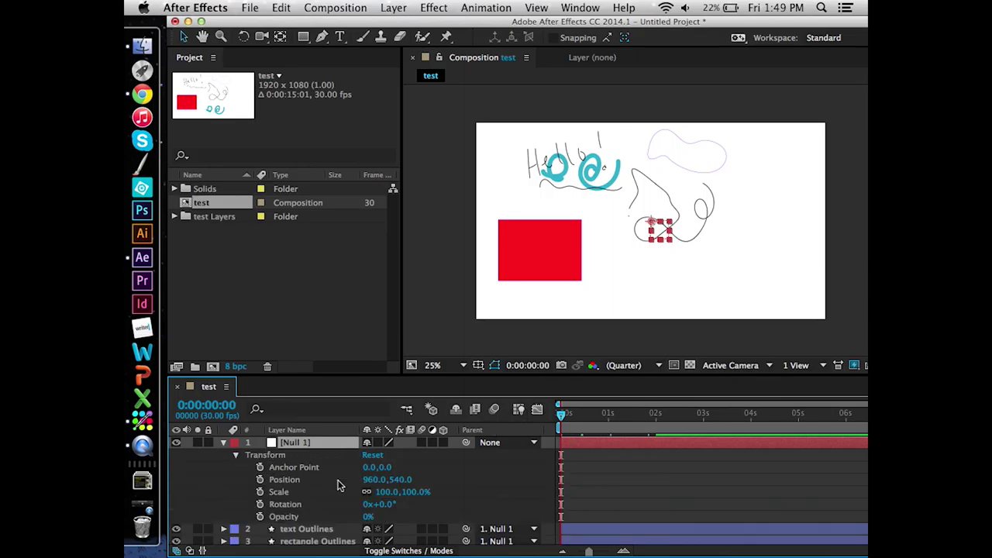
mouse_move(394, 494)
left_mouse_down()
mouse_move(364, 494)
mouse_move(392, 504)
left_mouse_up()
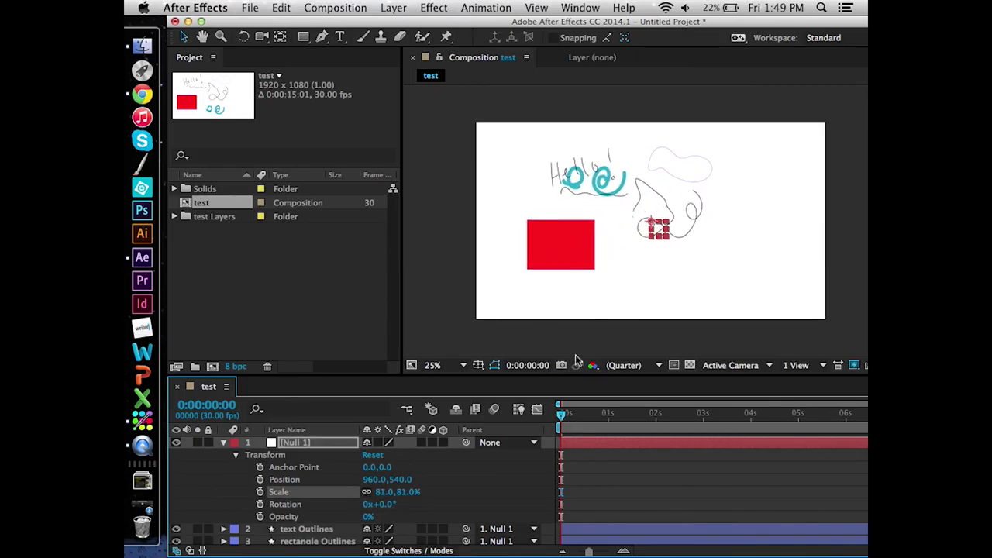
left_click_drag(561, 418, 560, 420)
left_click_drag(382, 493, 394, 494)
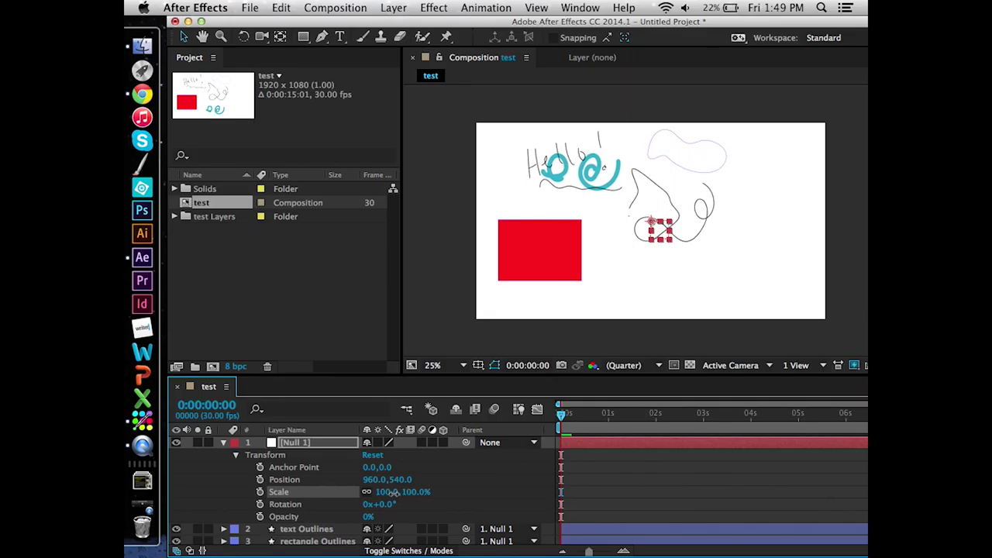
Keyframe Null 1's Scale from 100% at the start to 48% at 2:04, then preview
left_click(260, 491)
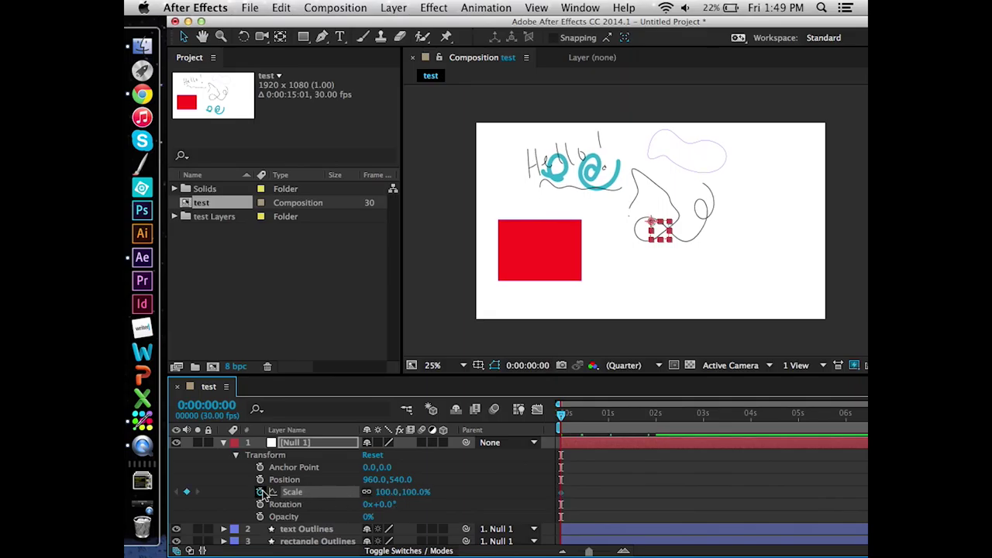
left_click_drag(562, 416, 661, 414)
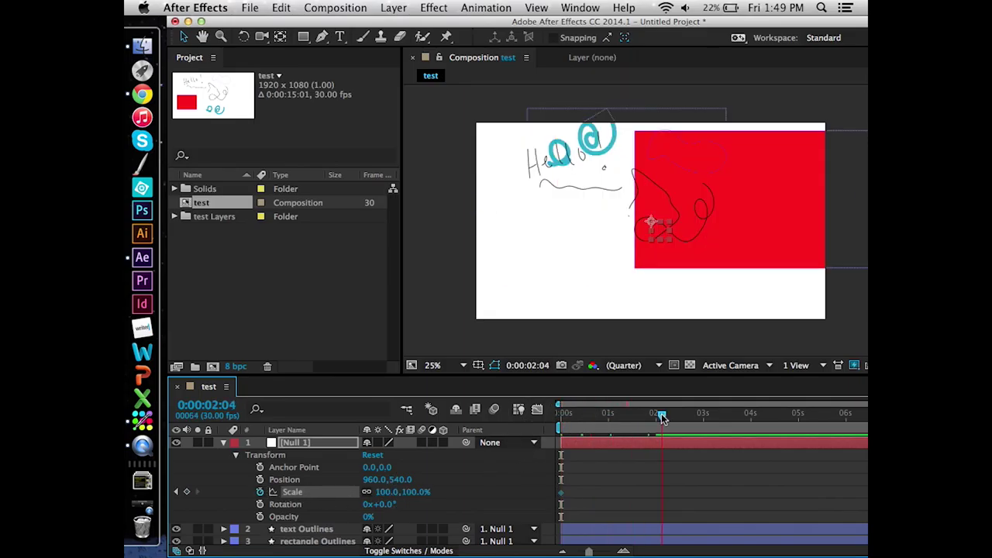
left_click_drag(400, 493, 363, 492)
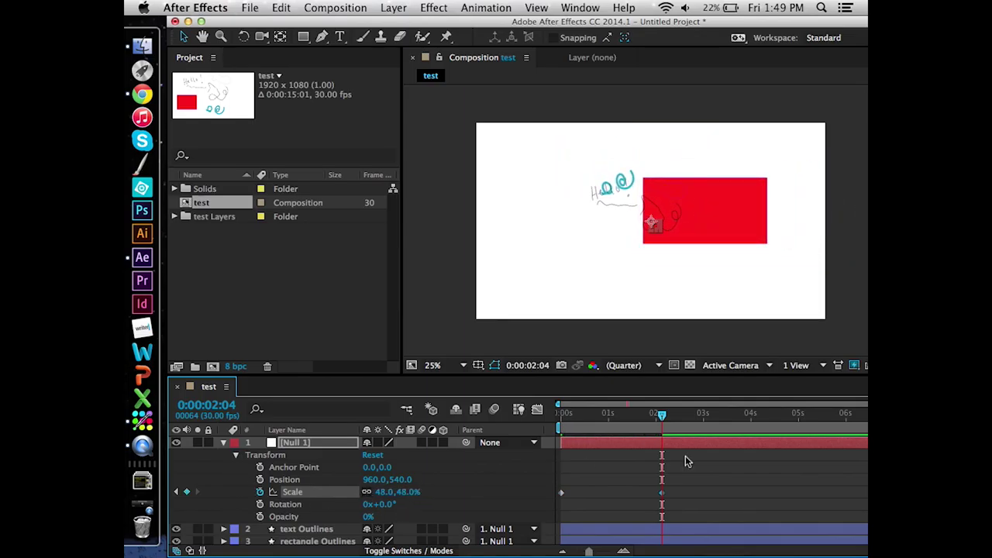
left_click_drag(662, 415, 536, 409)
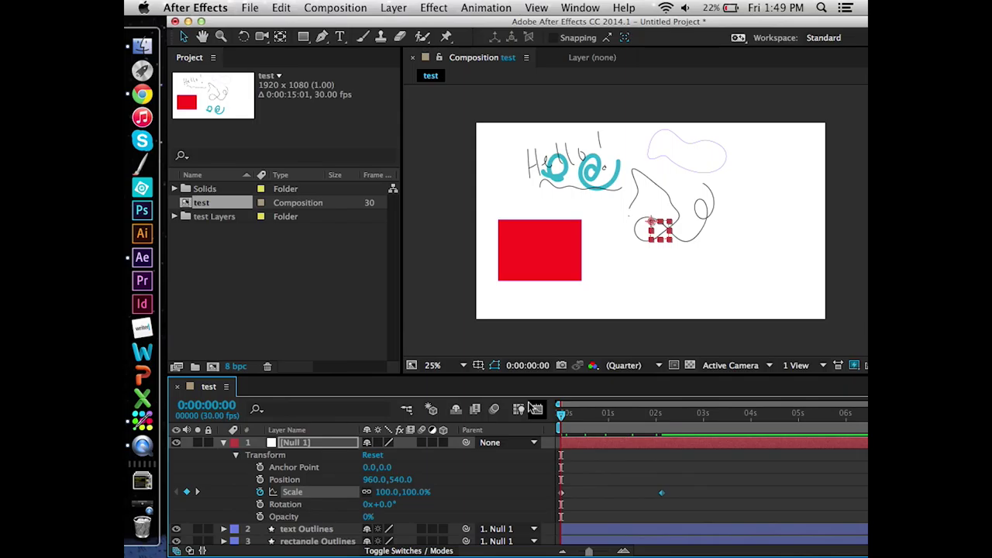
key("space")
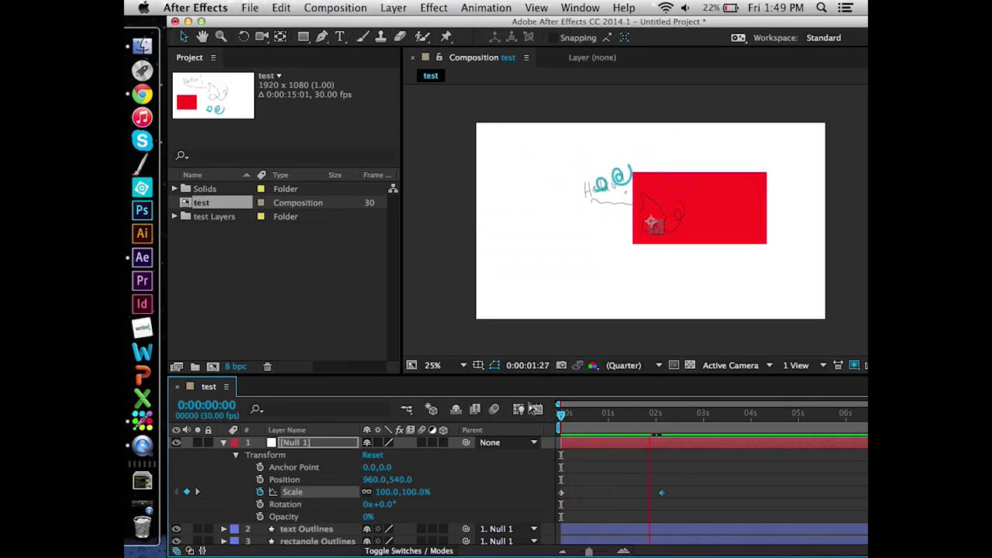
key("space")
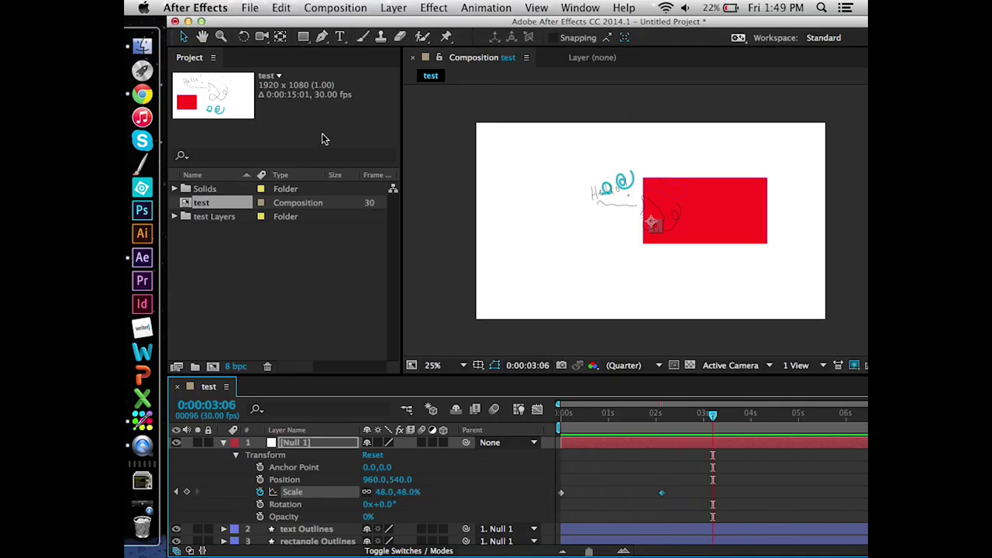
Save the After Effects project as 'test animation' in the Downloads folder
left_click(249, 8)
mouse_move(276, 133)
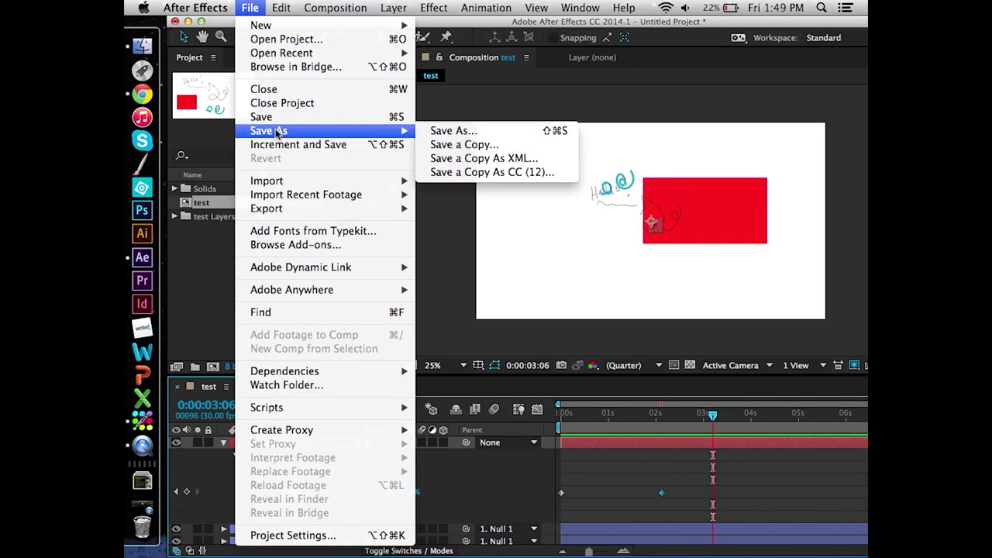
left_click(453, 131)
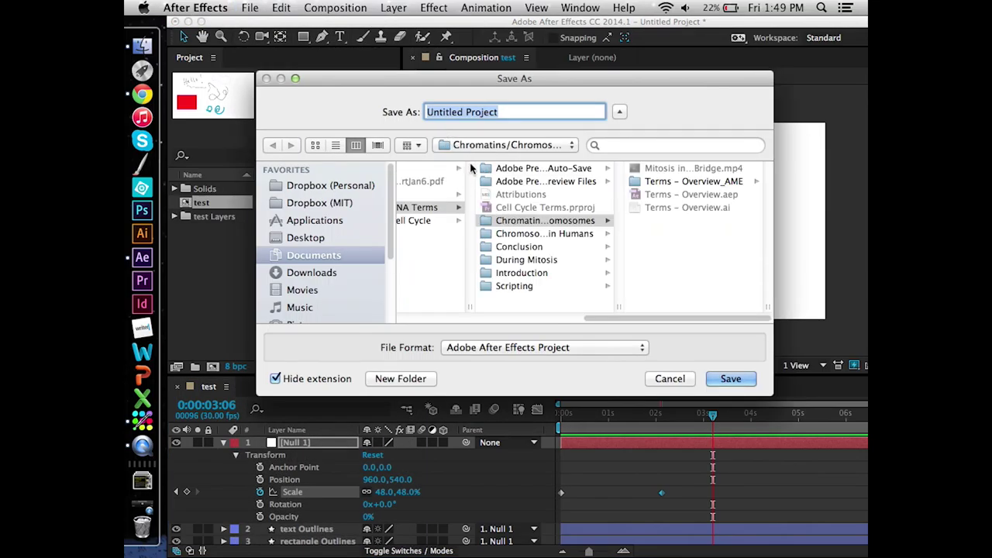
type("test animation")
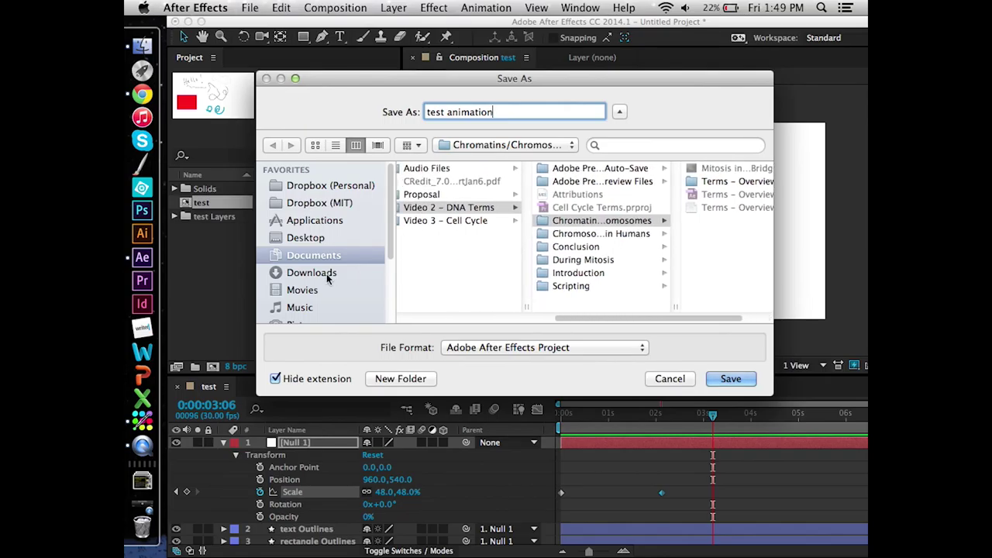
left_click(325, 276)
left_click(731, 378)
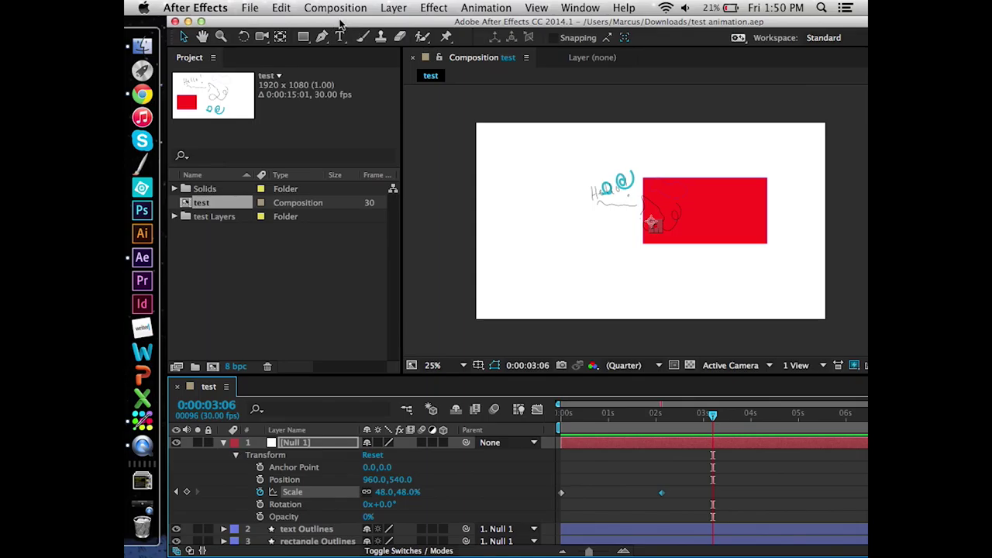
mouse_move(337, 26)
left_mouse_down()
mouse_move(408, 31)
mouse_move(149, 25)
mouse_move(238, 41)
mouse_move(329, 39)
left_mouse_up()
Launch Premiere Pro, accept the license, and create a new project named test
left_click(142, 279)
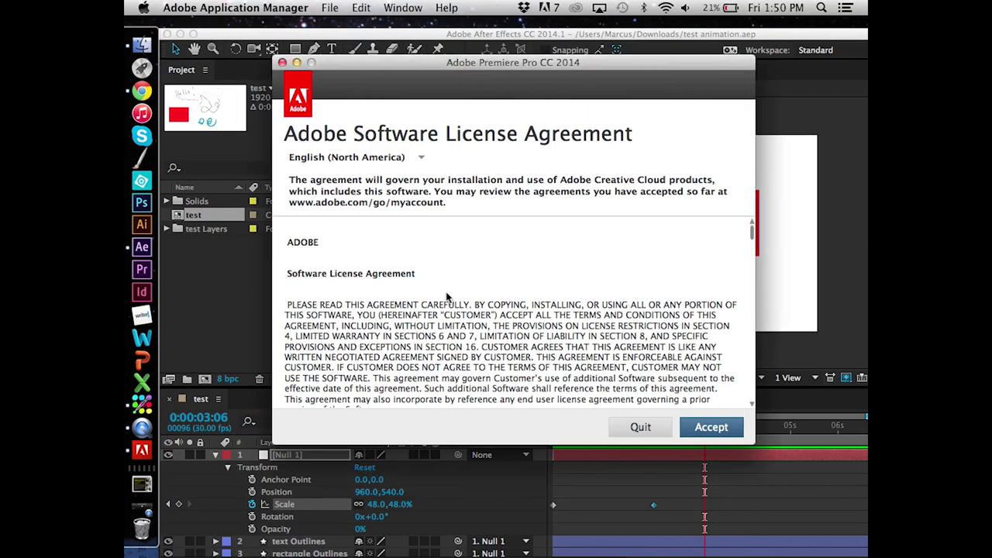
left_click(712, 428)
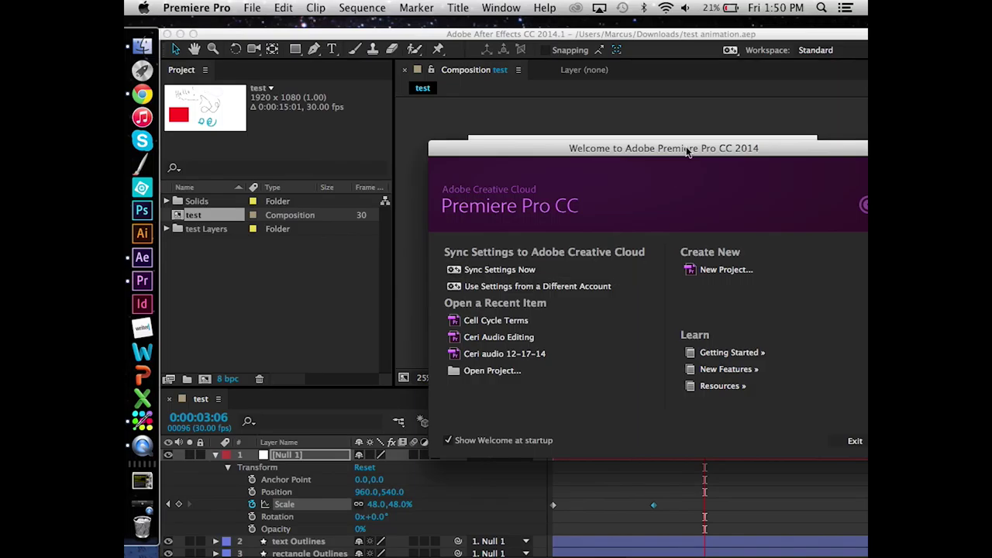
left_click_drag(574, 157, 543, 114)
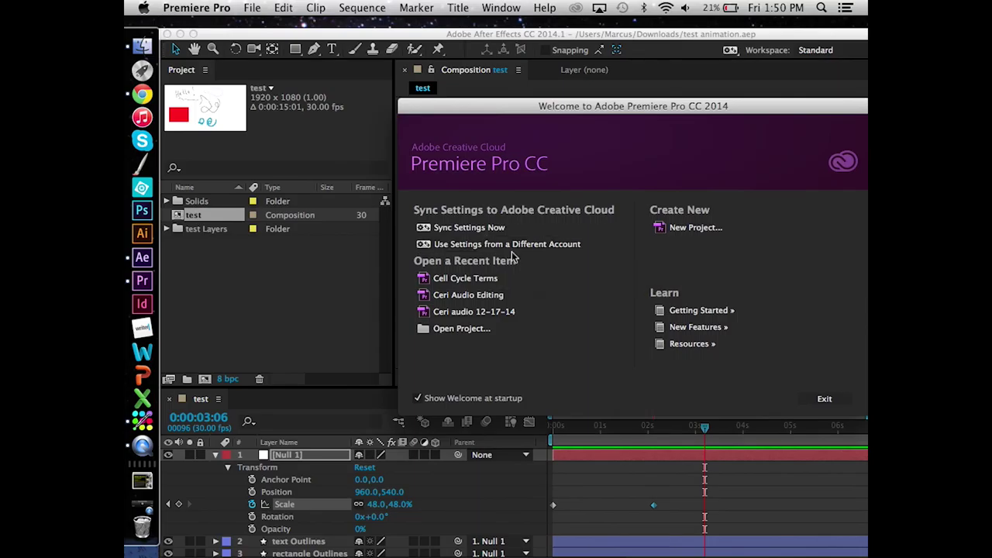
left_click(661, 227)
type("t")
key("Return")
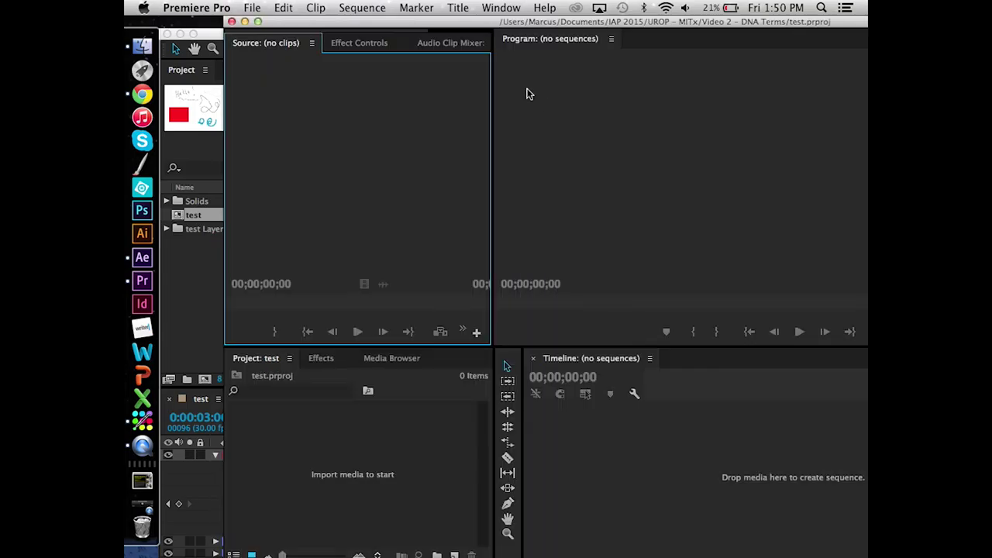
Arrange the Premiere Pro and After Effects windows so both are reachable
left_click_drag(452, 28, 599, 28)
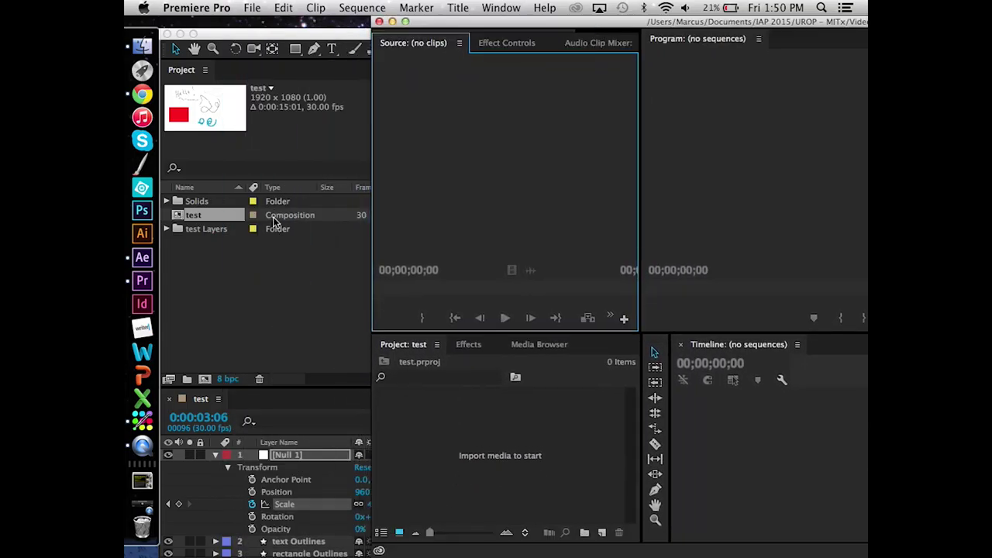
left_click(273, 223)
left_click_drag(332, 31, 697, 66)
left_click_drag(564, 27, 350, 22)
key("ctrl+Up")
left_click(755, 244)
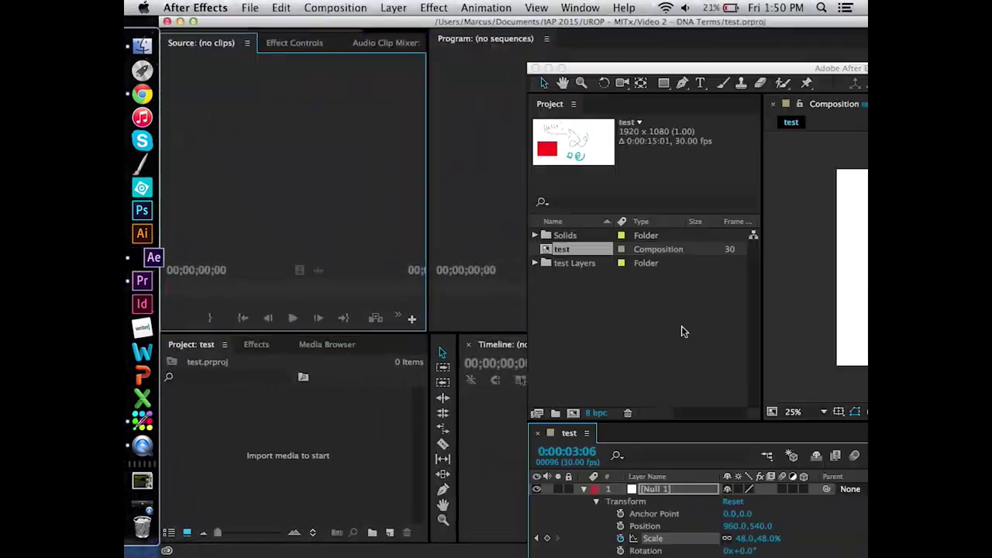
Drag the test comp into Premiere's project, build a sequence from it, and move it to V2
left_click_drag(650, 257, 282, 458)
left_click(372, 431)
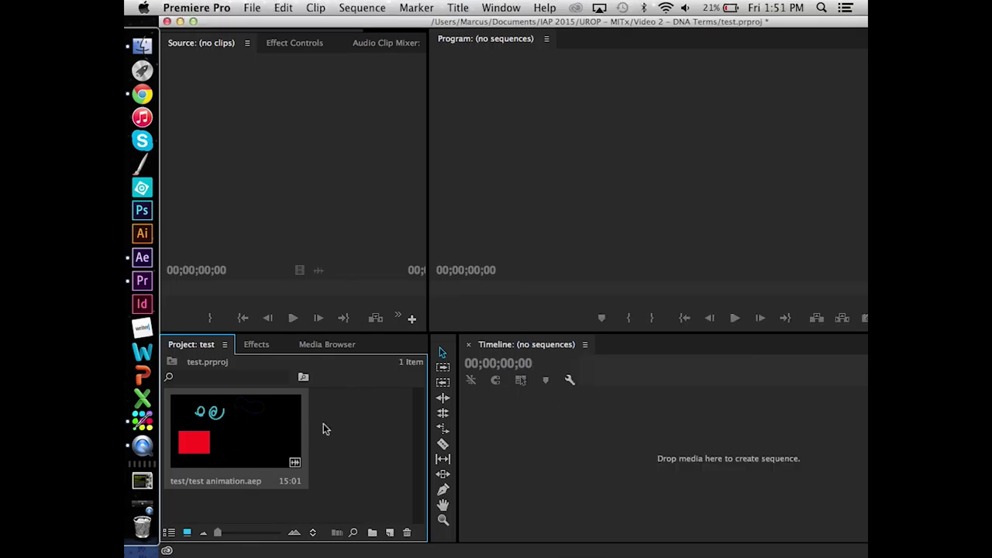
left_click_drag(216, 432, 587, 445)
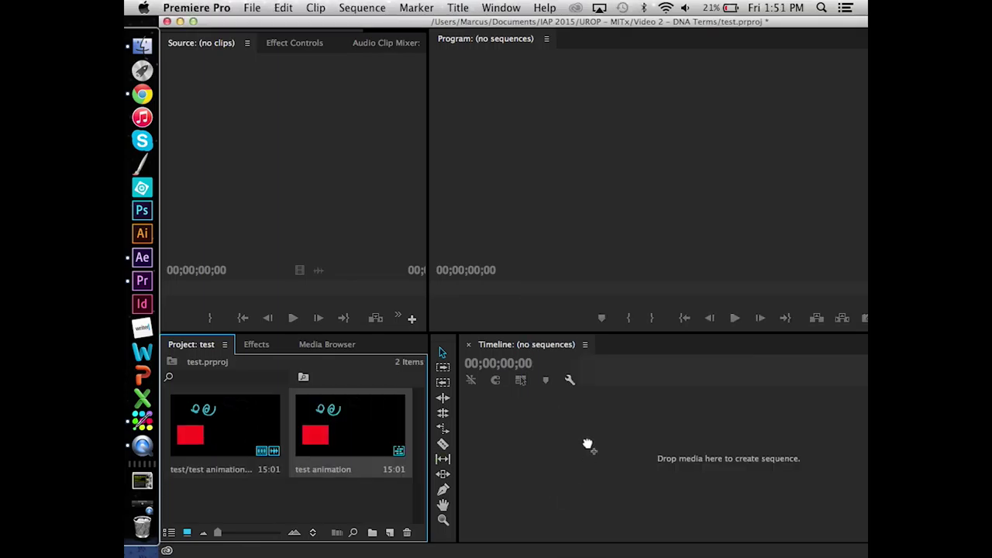
left_click_drag(622, 455, 567, 452)
left_click_drag(612, 451, 609, 437)
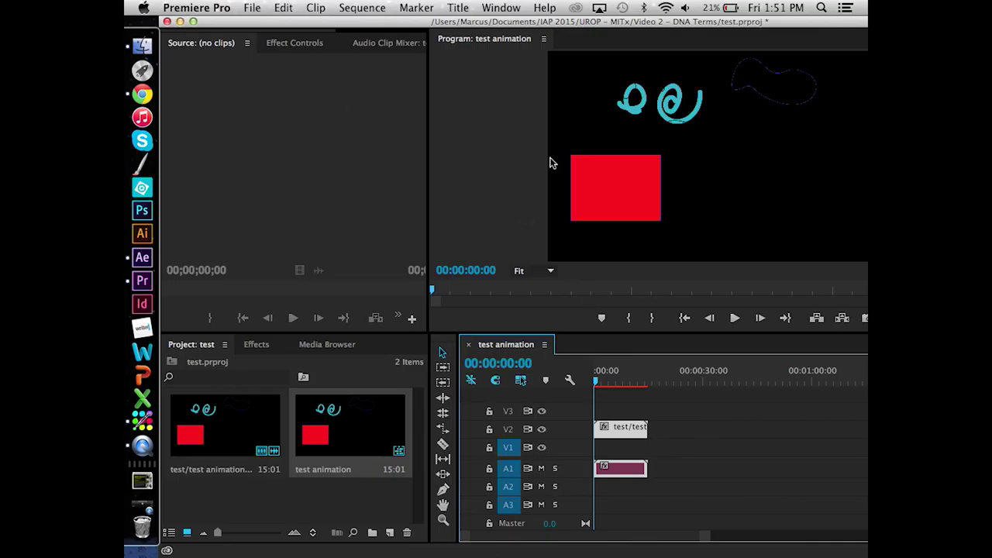
Create a 1920×1080 grey-blue Color Matte, keeping the default name
left_click(249, 8)
mouse_move(347, 25)
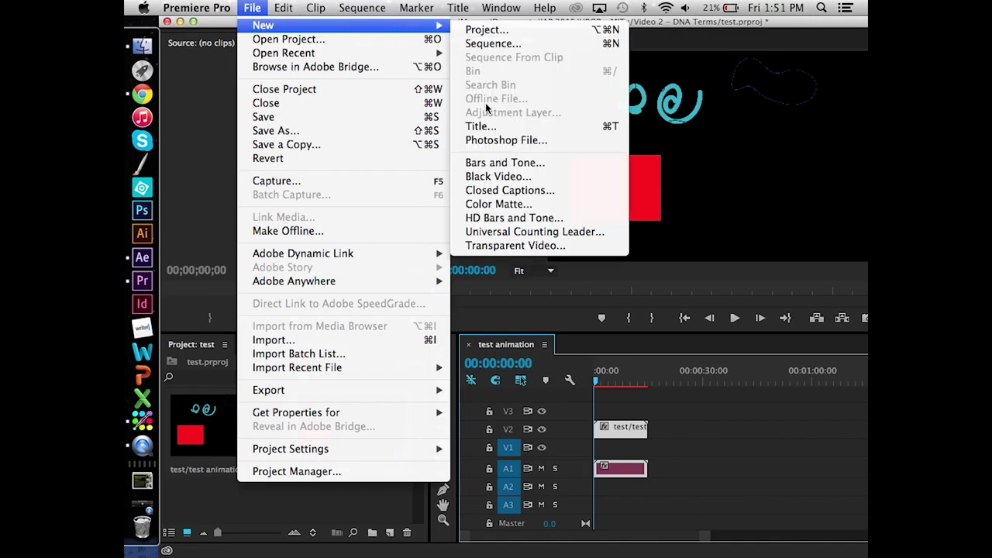
left_click(500, 203)
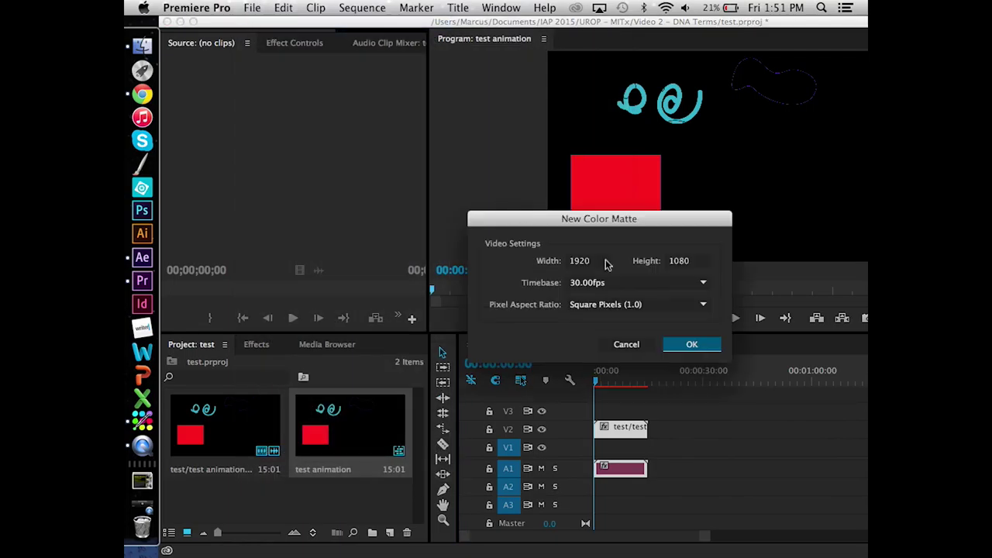
left_click(692, 345)
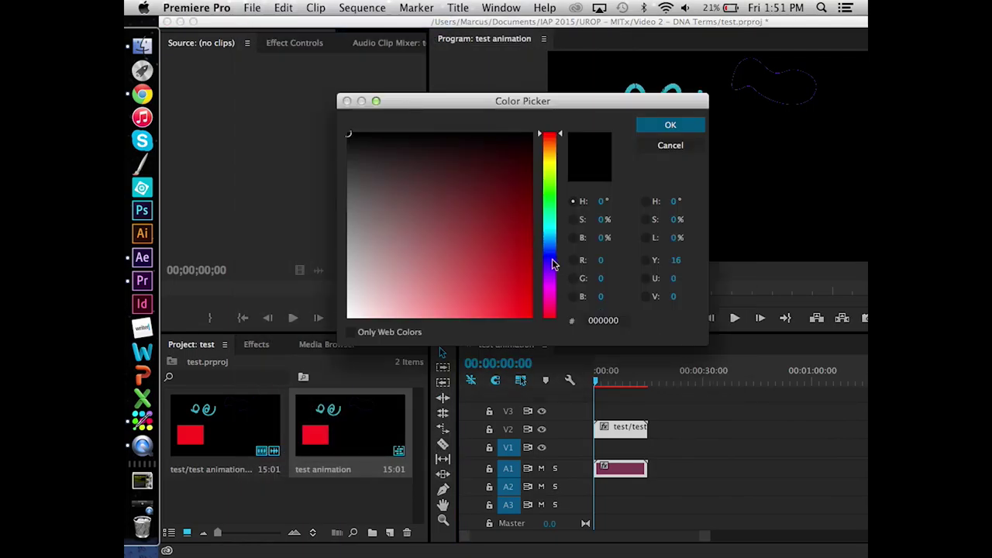
left_click_drag(560, 261, 555, 245)
left_click_drag(421, 235, 435, 238)
left_click(694, 130)
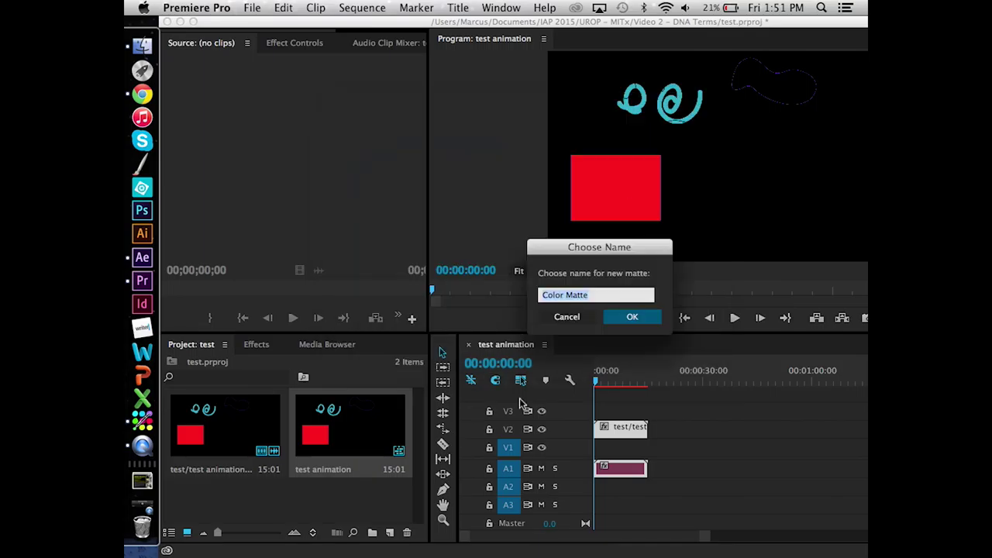
left_click(634, 316)
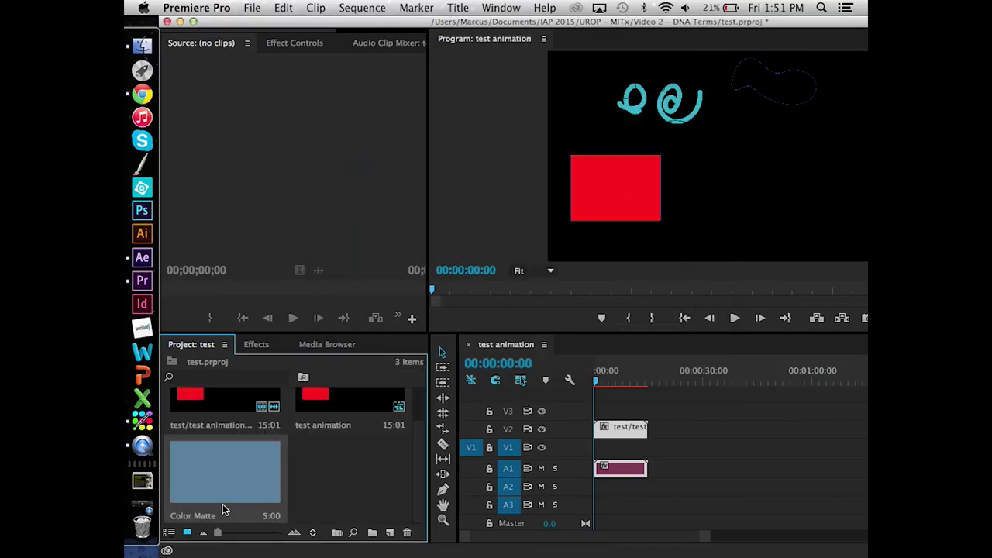
Place the Color Matte on V1 beneath the animation and bring After Effects back to front
mouse_move(198, 494)
left_mouse_down()
mouse_move(632, 463)
mouse_move(601, 457)
mouse_move(662, 451)
left_mouse_up()
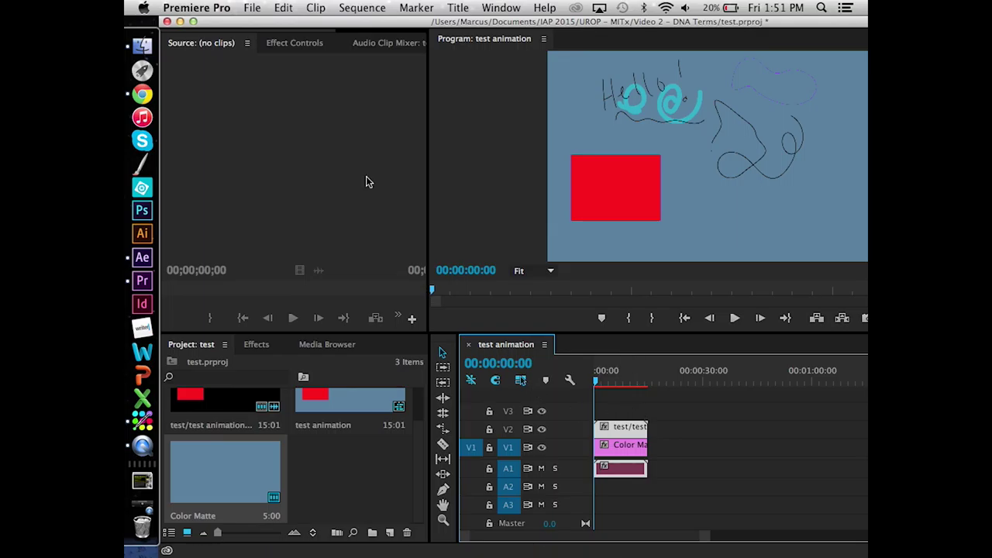
key("ctrl+Up")
left_click(658, 182)
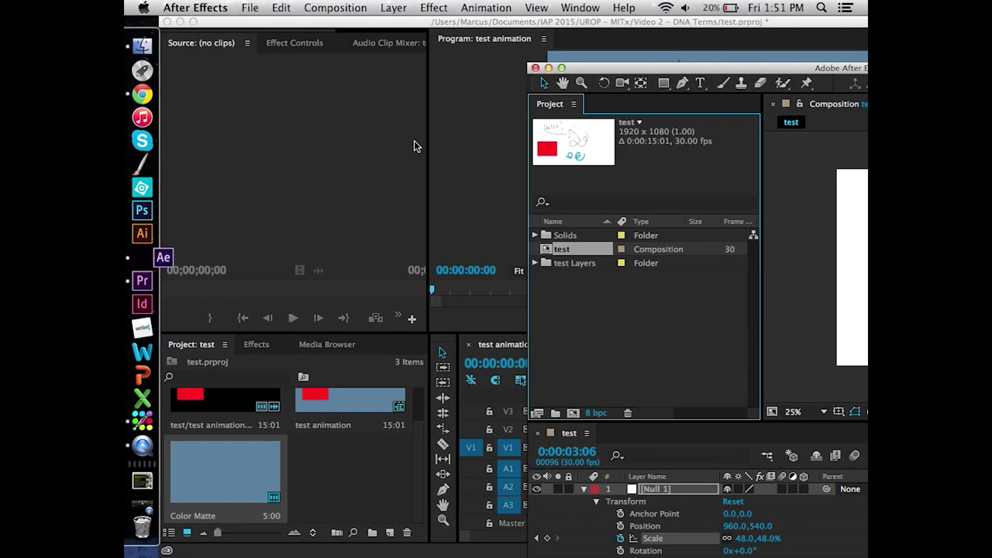
Maximize After Effects and add the test composition to the Adobe Media Encoder queue
double_click(641, 69)
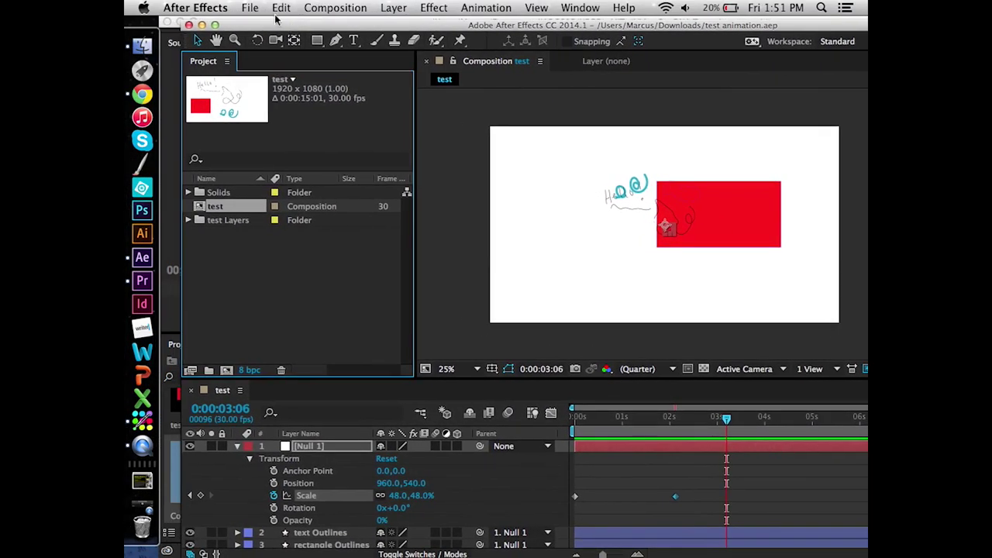
left_click(248, 7)
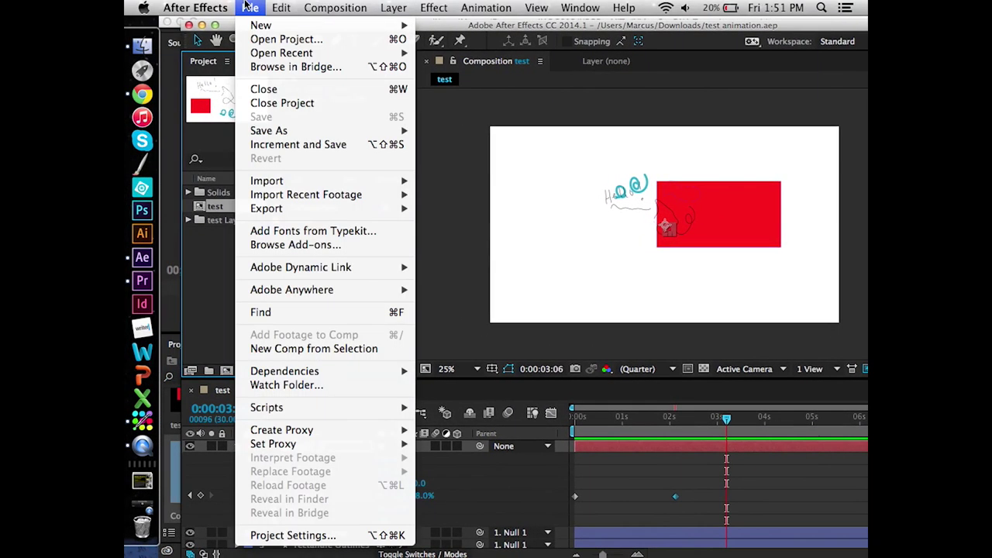
mouse_move(281, 211)
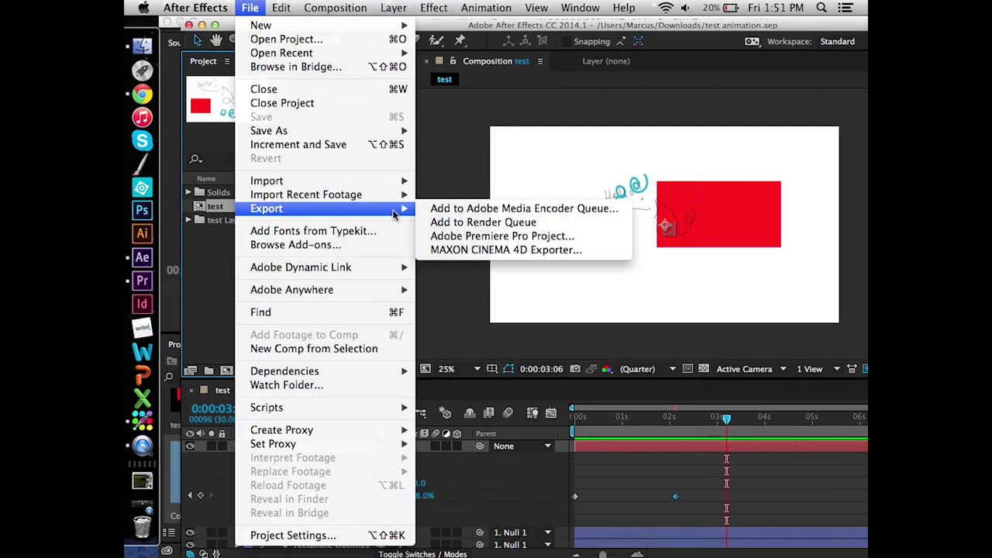
left_click(434, 211)
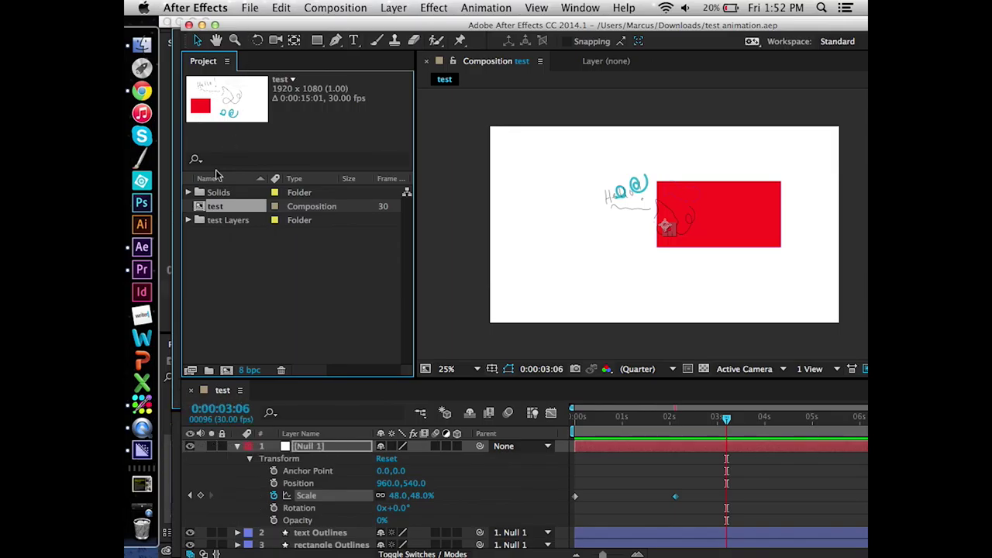
In Media Encoder, apply the edX video preset to the queued test comp and start encoding
left_click(140, 458)
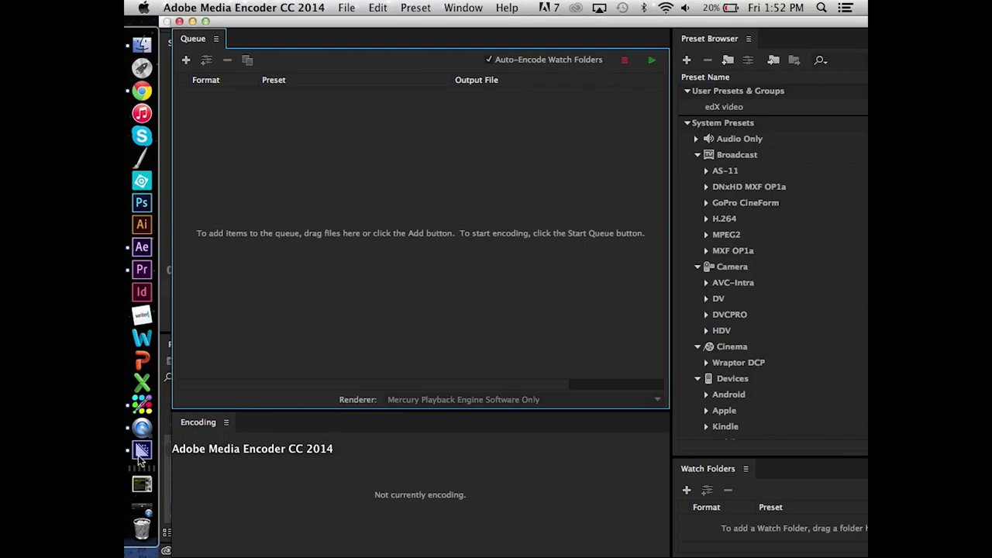
left_click_drag(254, 23, 263, 65)
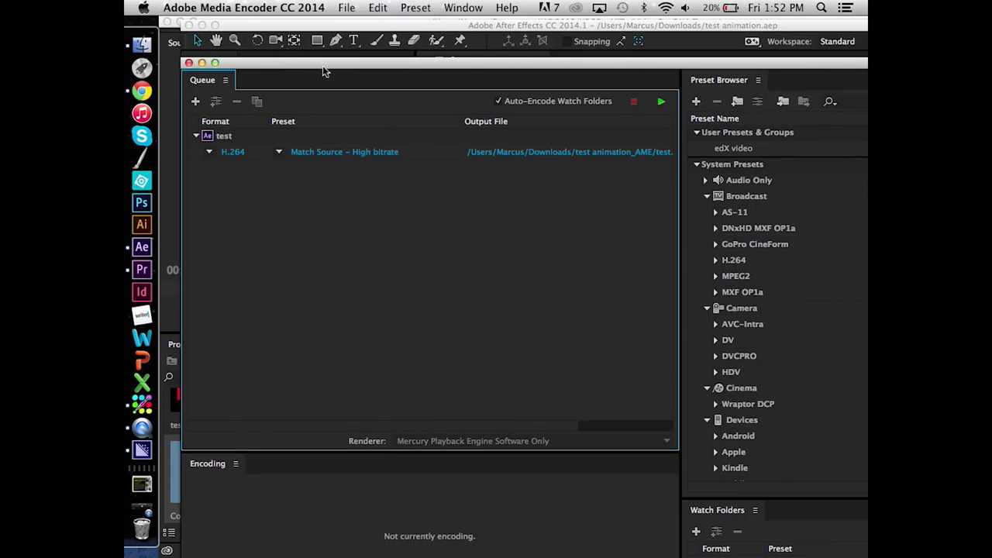
left_click_drag(334, 64, 334, 31)
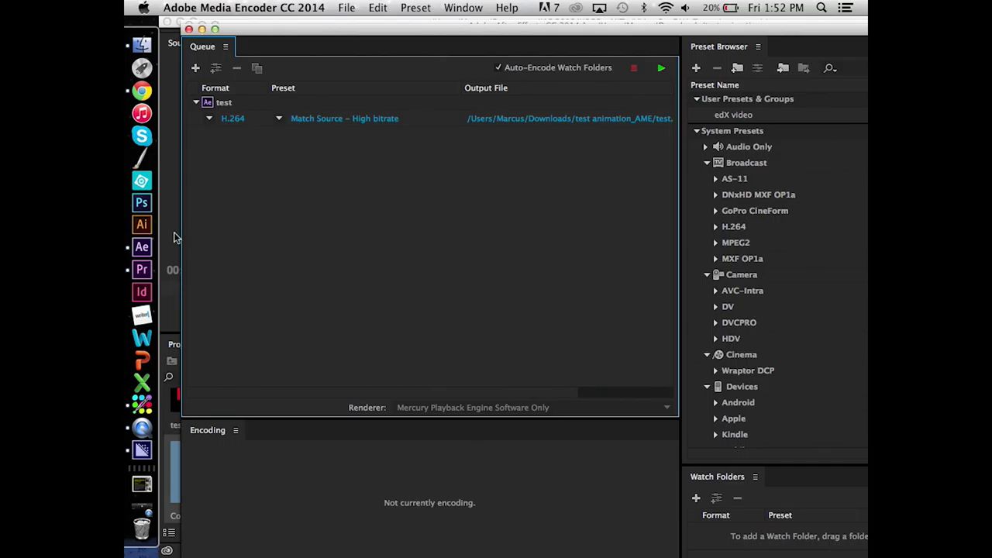
left_click_drag(343, 29, 477, 6)
left_click_drag(506, 36, 345, 32)
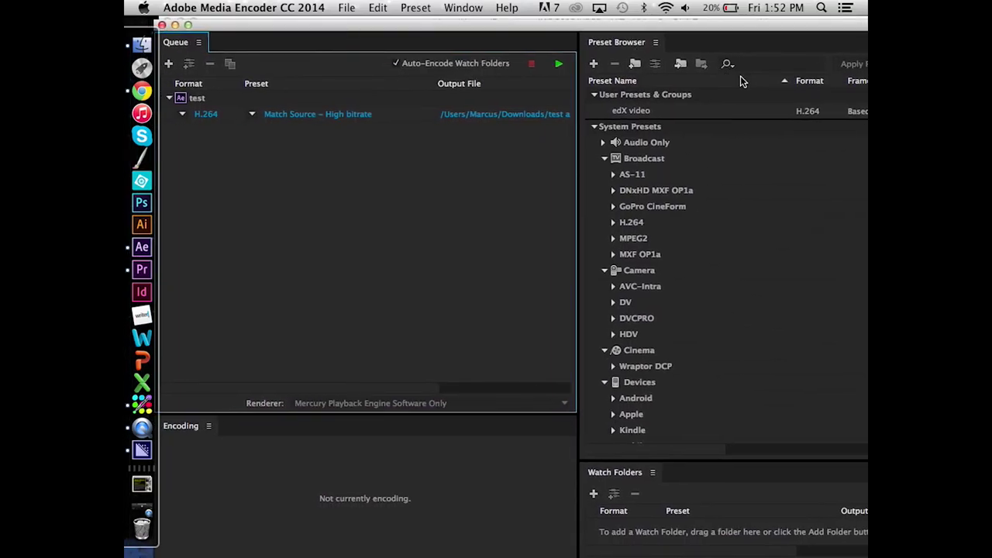
left_click(669, 111)
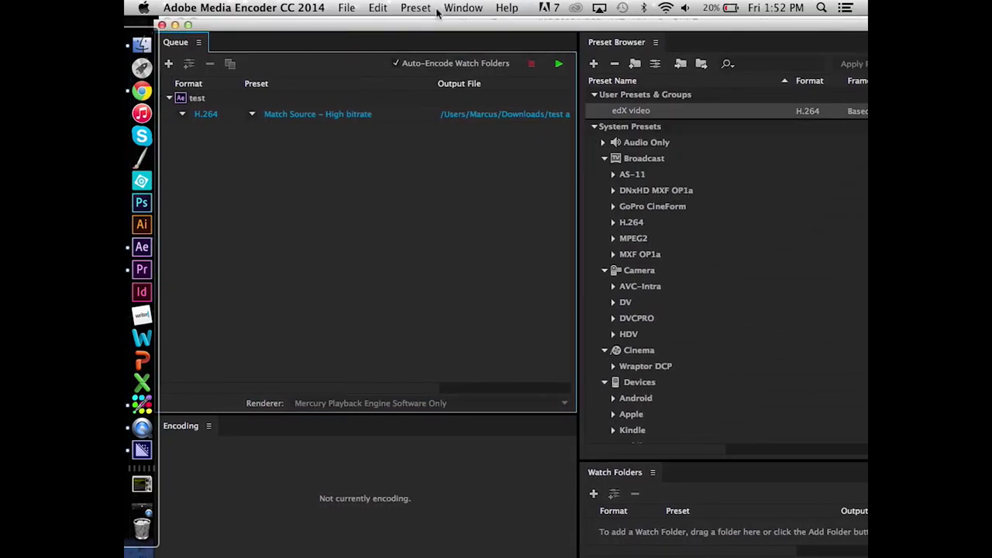
left_click_drag(533, 34, 563, 33)
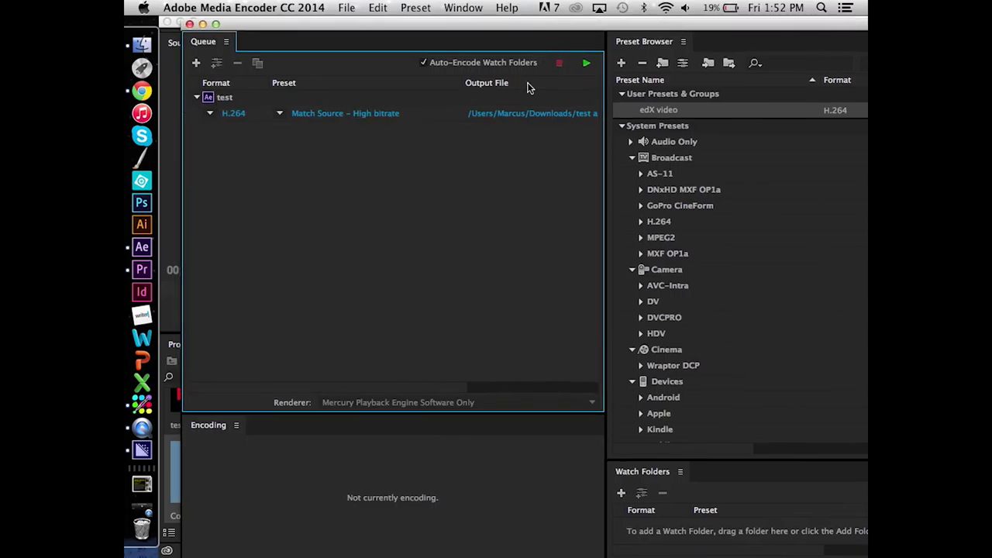
left_click(587, 63)
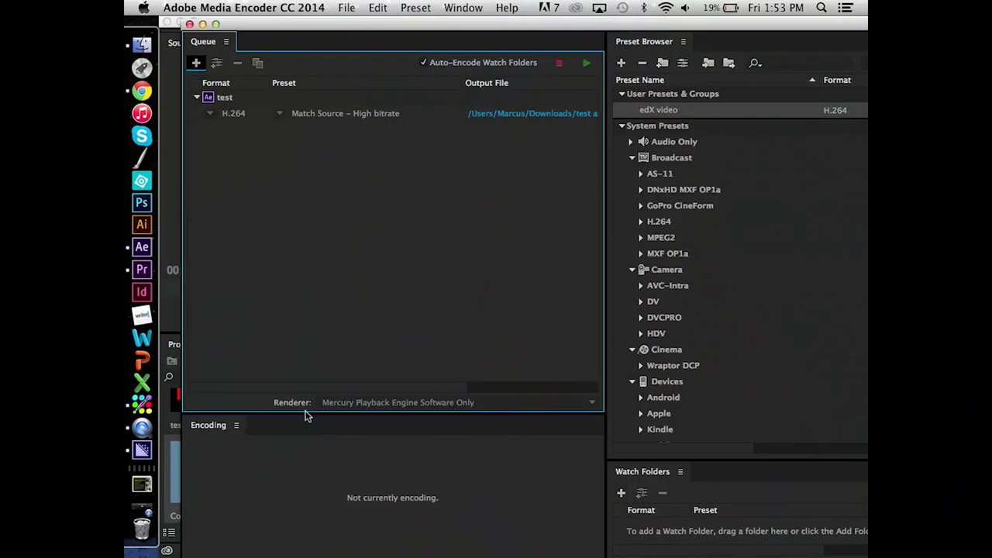
key("ctrl+Up")
left_click(354, 294)
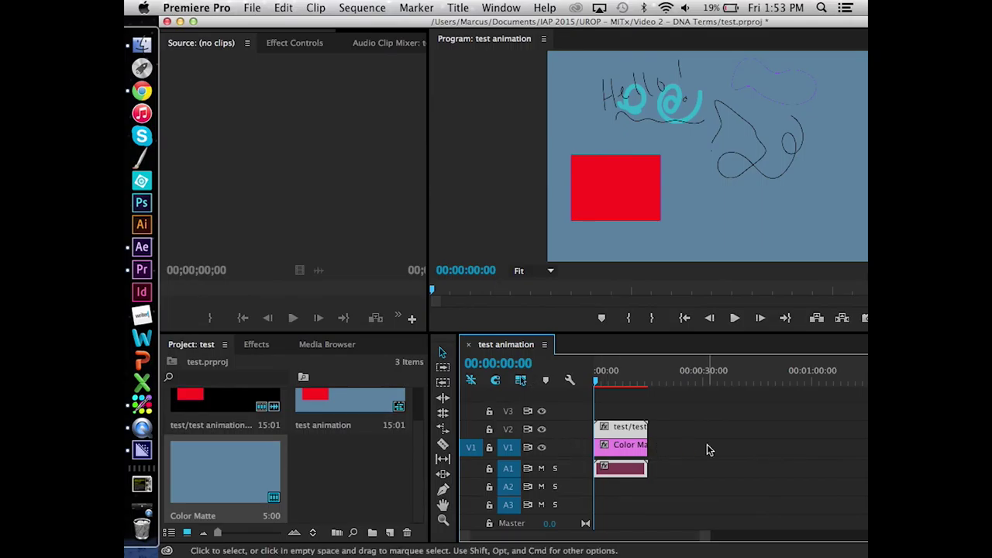
Delete the Color Matte clip from V1 and open the Import window from the Project panel
left_click(619, 447)
left_click(643, 423)
left_click(624, 449)
key("Delete")
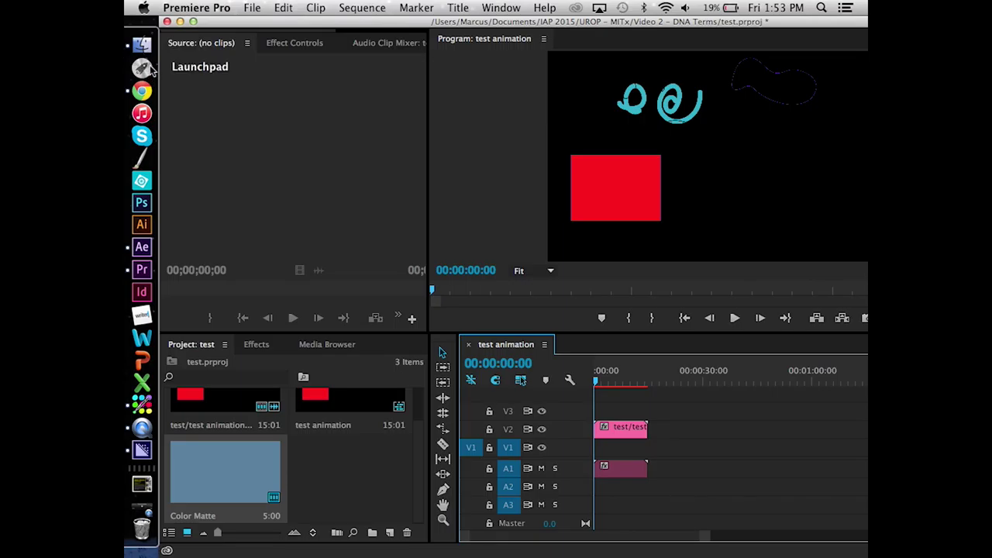
left_click(359, 494)
double_click(359, 481)
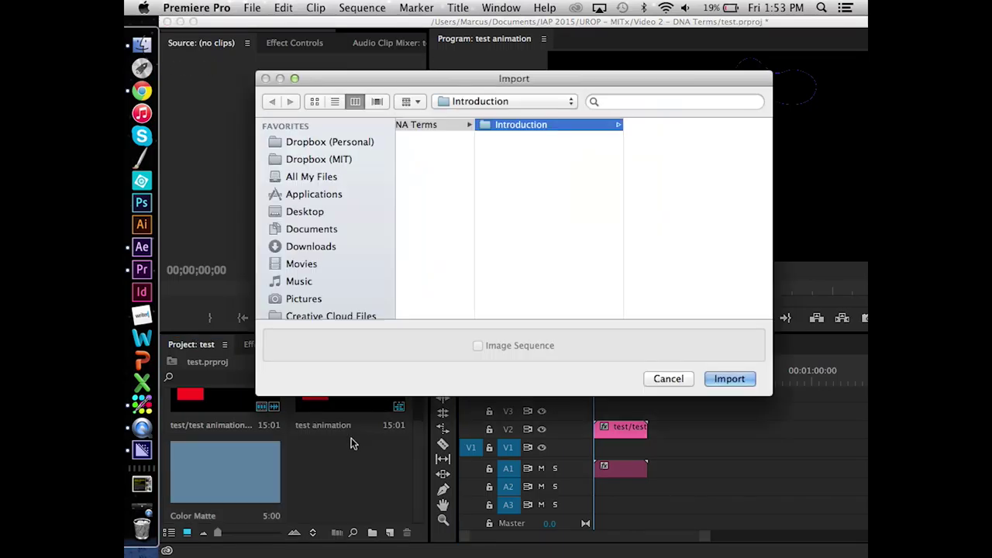
Import Reflection Day 3 from Documents > IAP 2015 > 20.219 > Reflections
left_click(341, 230)
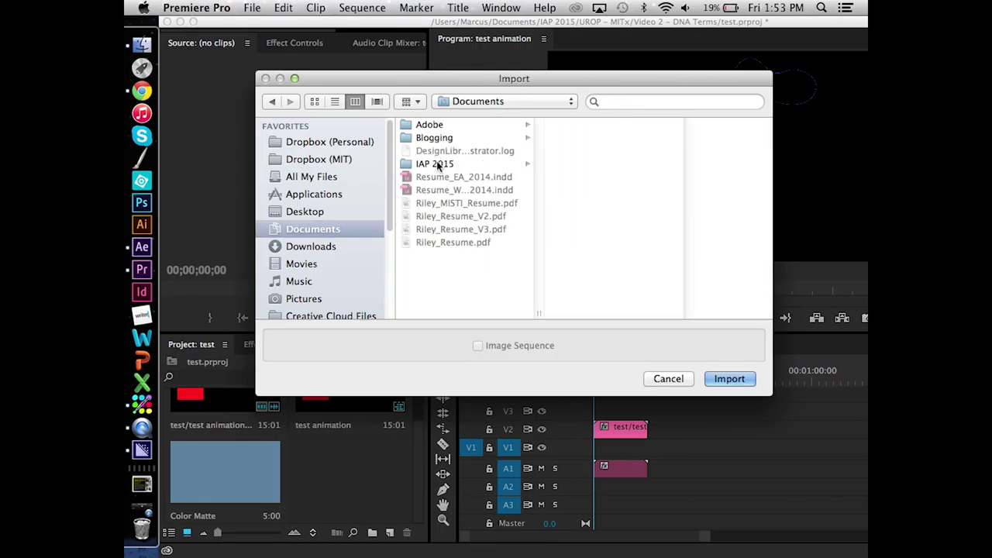
left_click(440, 165)
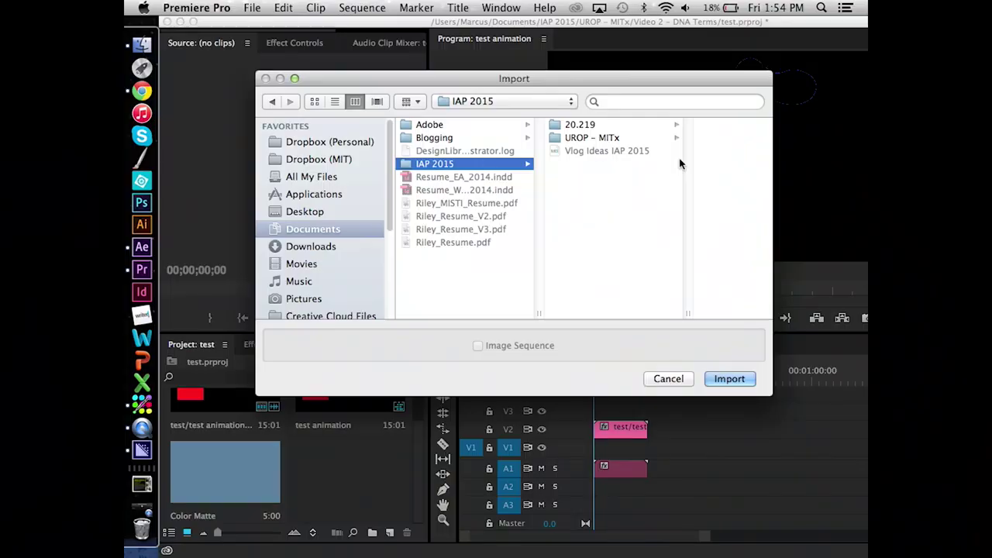
left_click(588, 129)
left_click(650, 138)
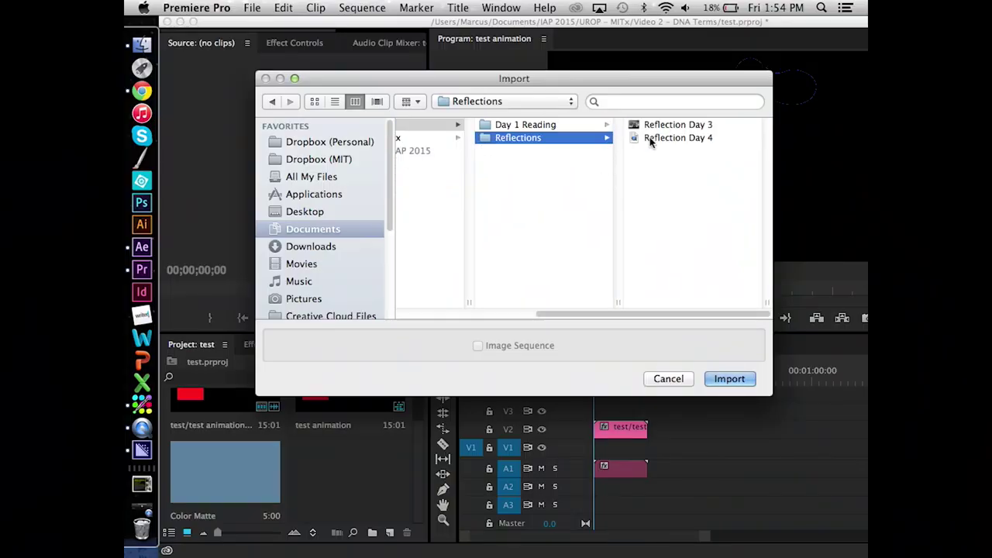
left_click(663, 125)
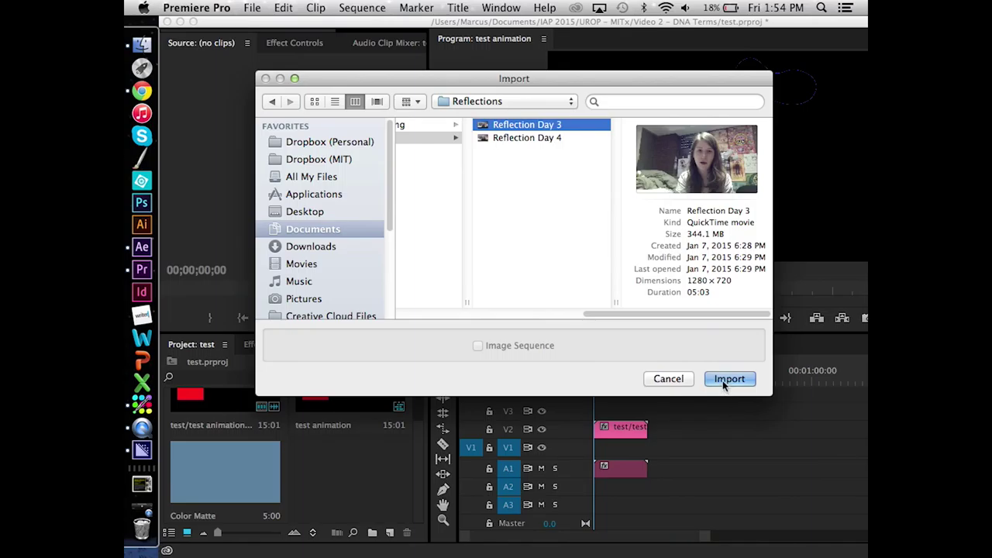
left_click(728, 379)
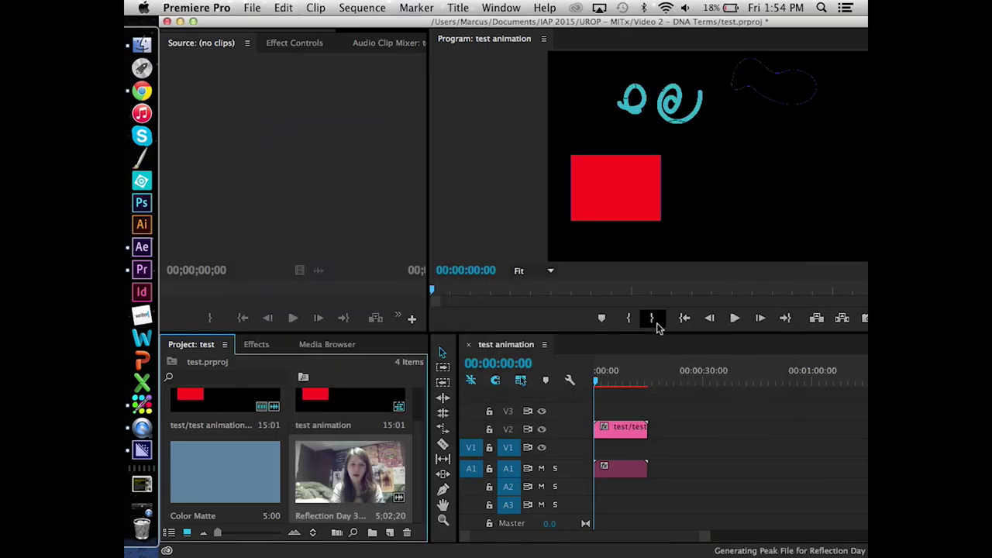
left_click_drag(332, 457, 658, 473)
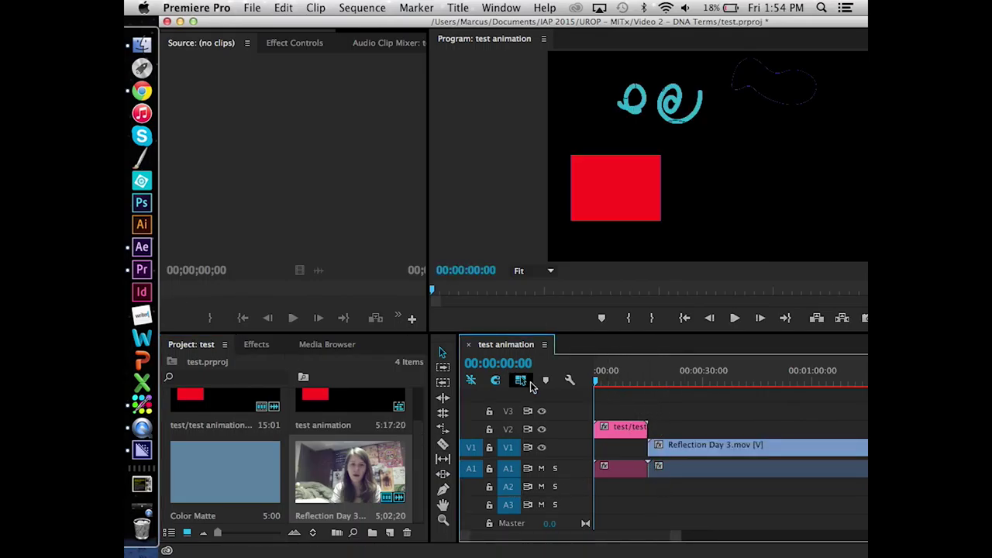
left_click(141, 246)
left_click(141, 273)
left_click_drag(623, 386, 701, 386)
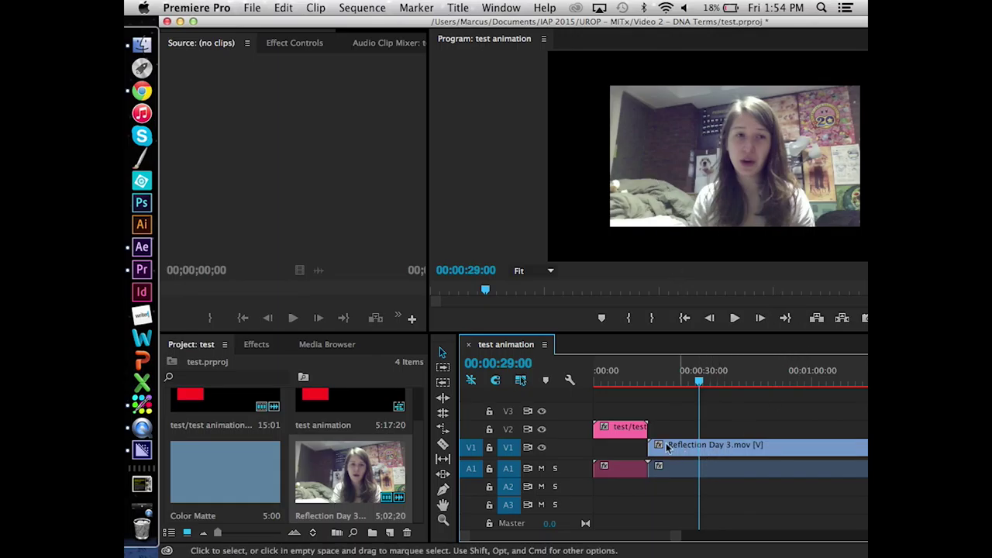
left_click(626, 468)
left_click_drag(627, 468, 626, 486)
left_click_drag(683, 456, 629, 458)
left_click(607, 375)
left_click_drag(607, 376, 592, 377)
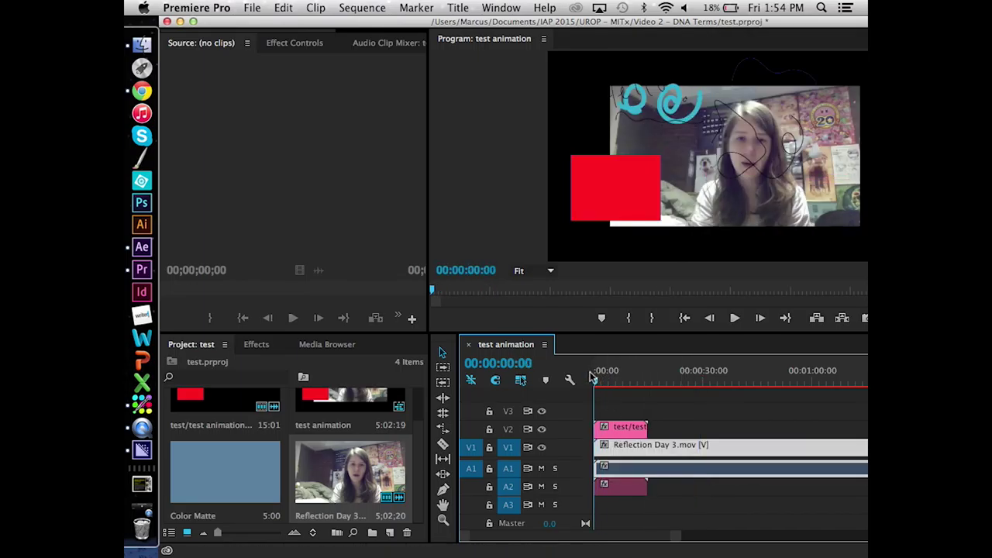
left_click(836, 163)
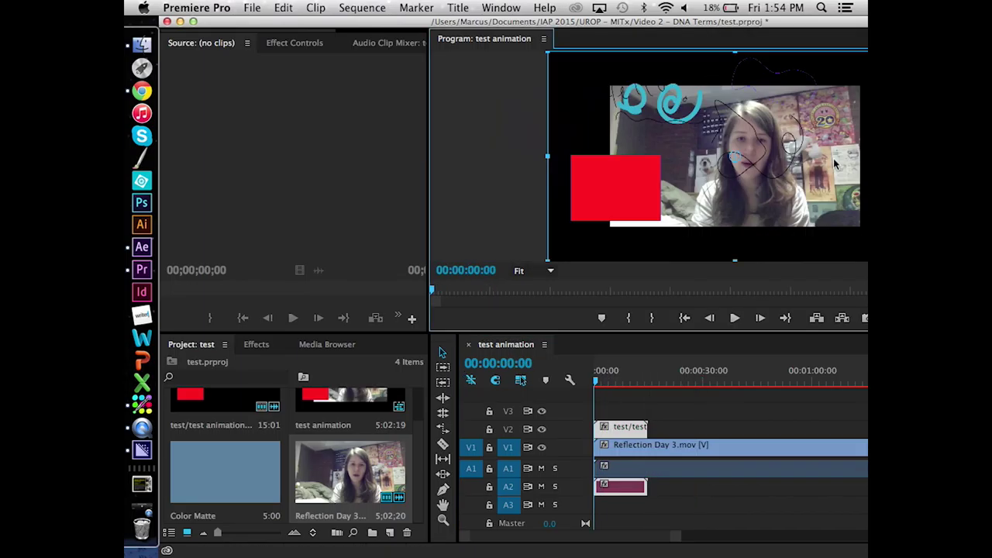
left_click_drag(675, 26, 604, 23)
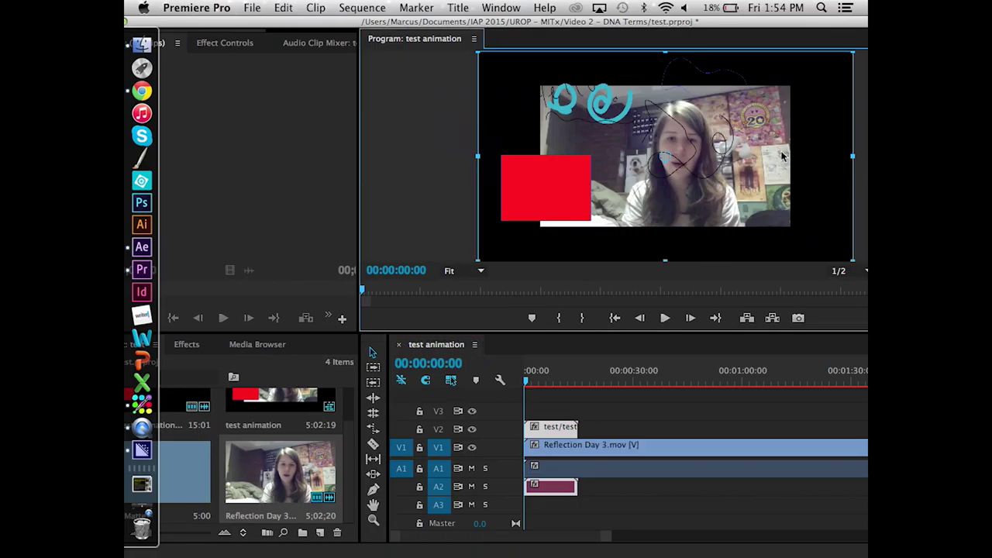
left_click(581, 444)
left_click(787, 159)
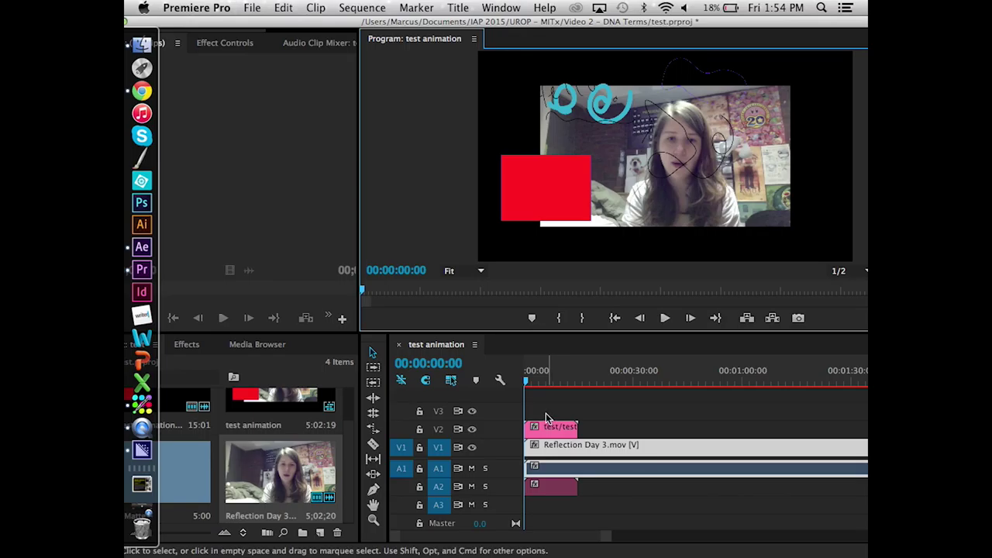
left_click(533, 383)
Scrub the sequence to 00:00:11:24 to preview the overlay, then show all open windows
mouse_move(534, 386)
left_mouse_down()
mouse_move(591, 388)
mouse_move(534, 383)
mouse_move(544, 384)
left_mouse_up()
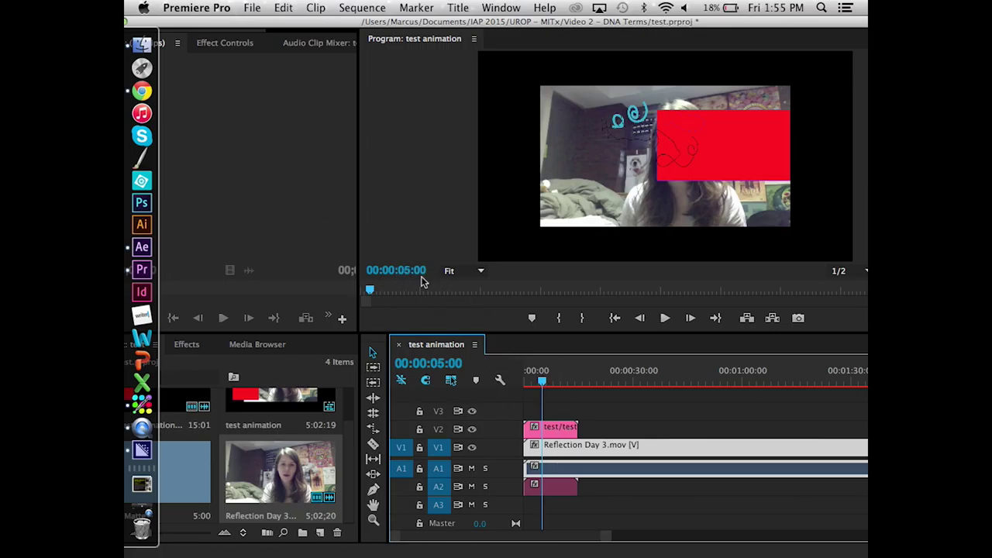
left_click_drag(543, 385, 570, 390)
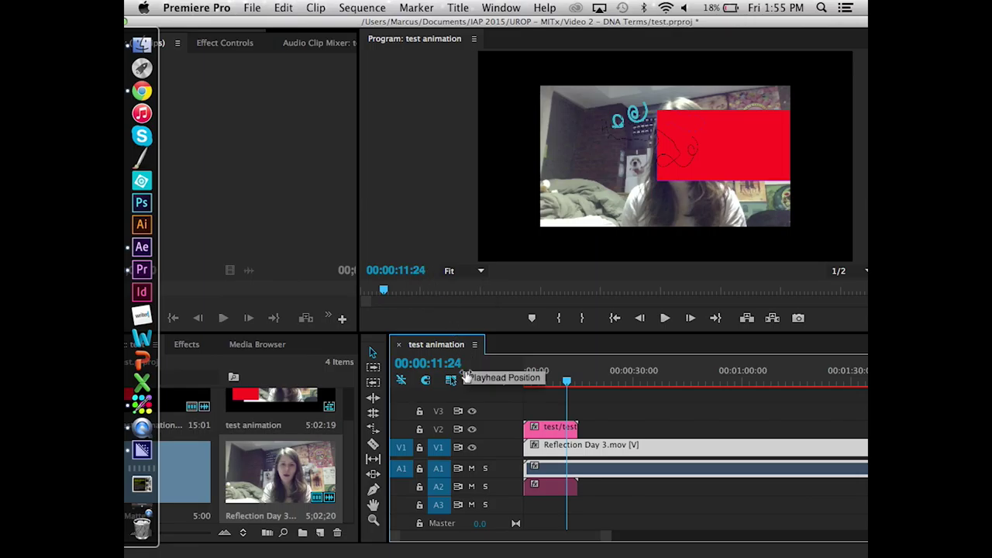
key("ctrl+Up")
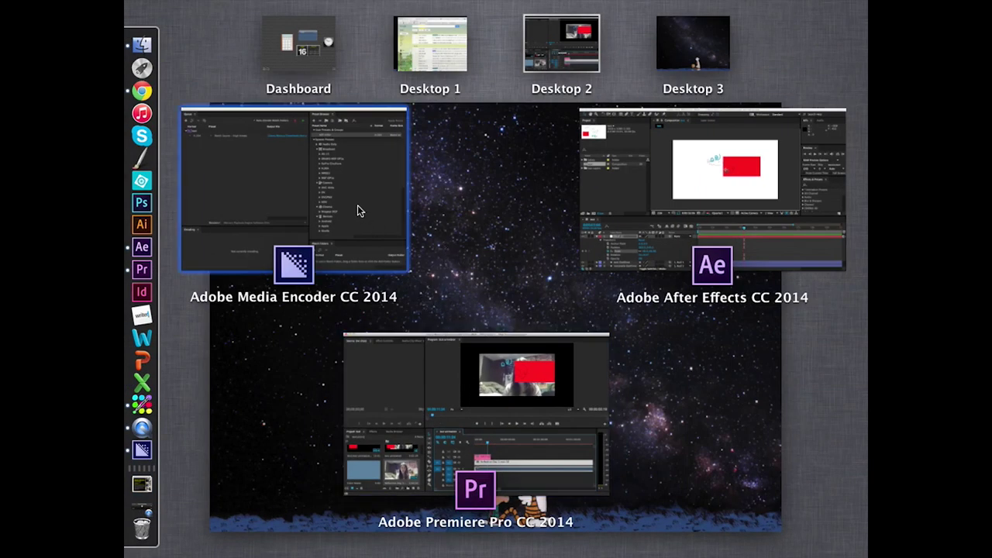
In maximized After Effects, scrub the comp between 0:00:03:09 and 0:00:06:18 to review Null 1's scale
left_click(719, 224)
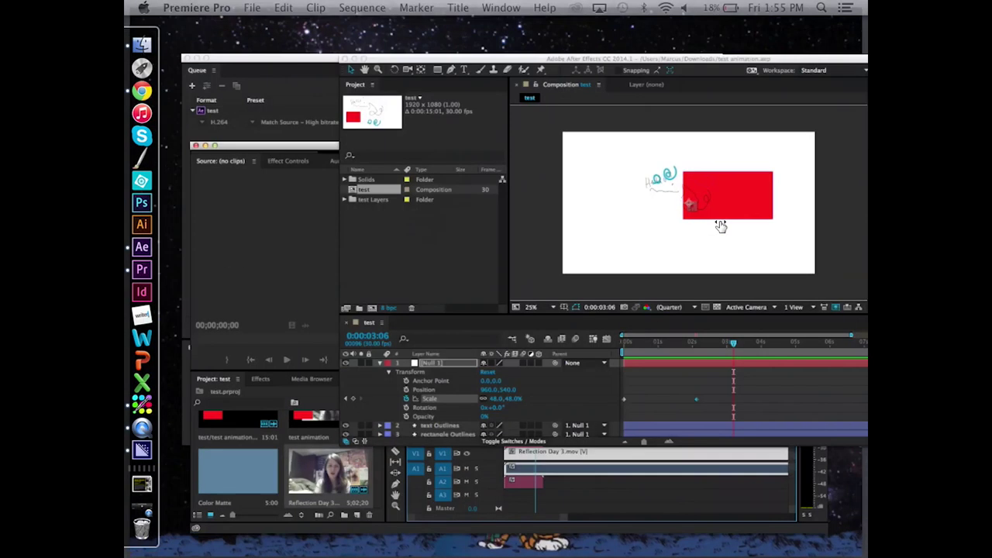
double_click(741, 24)
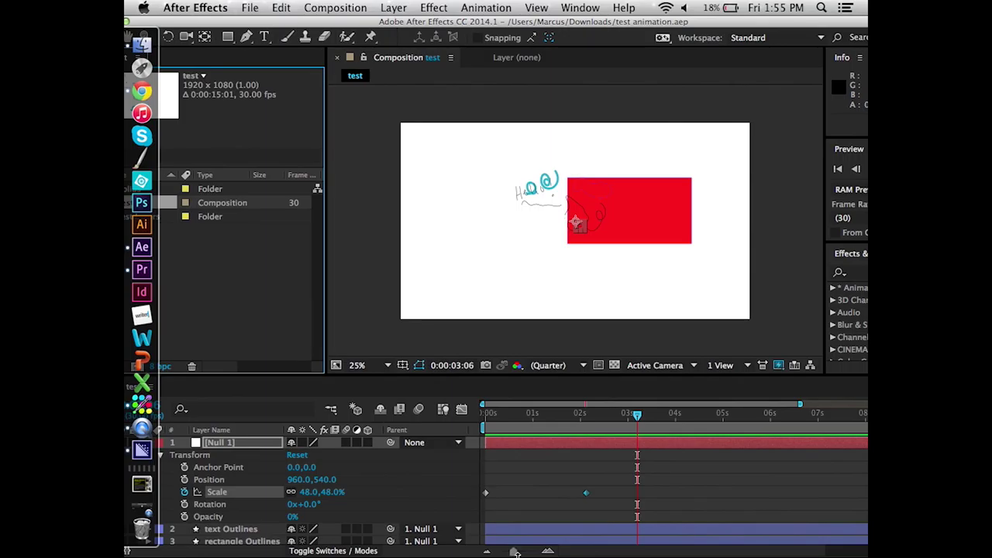
left_click(694, 508)
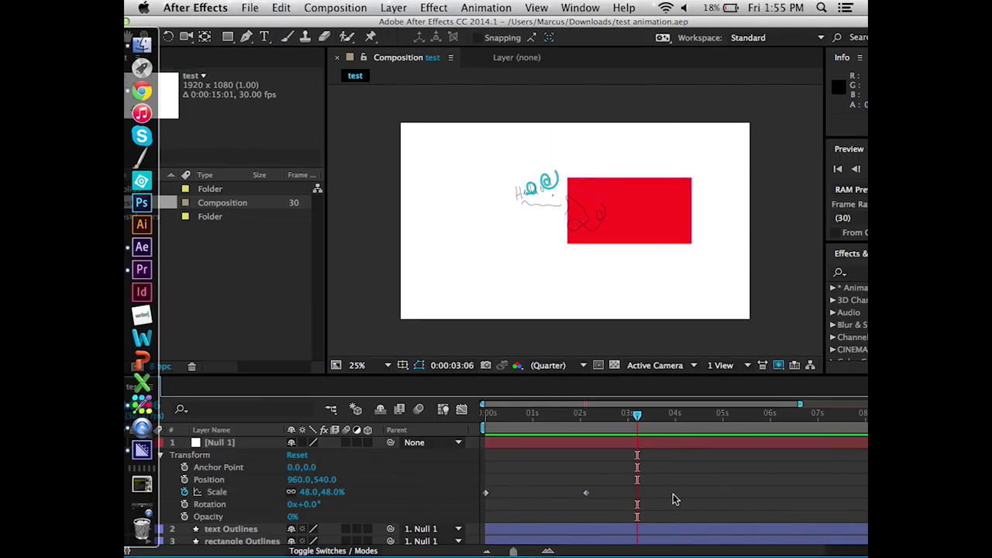
left_click(642, 425)
left_click_drag(695, 429, 800, 429)
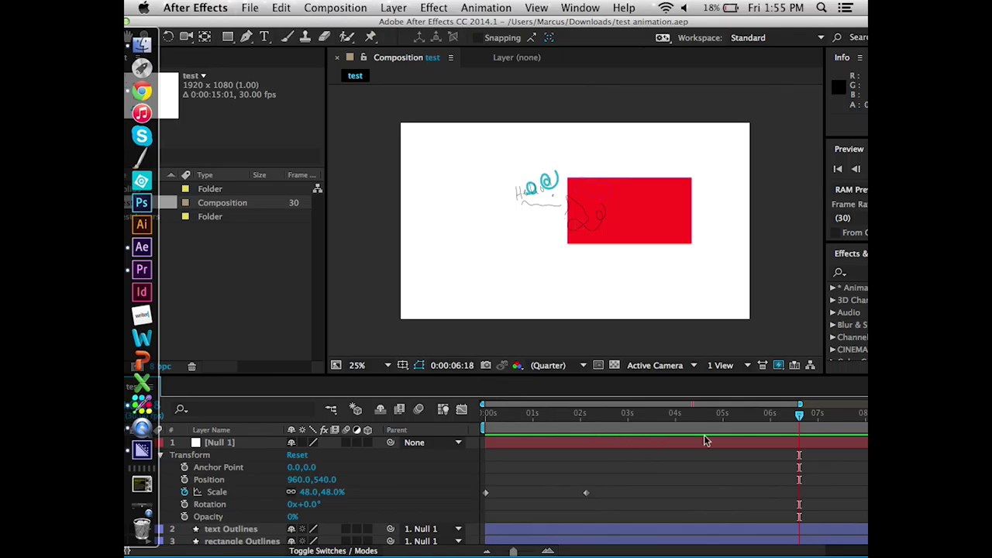
left_click_drag(801, 417, 739, 417)
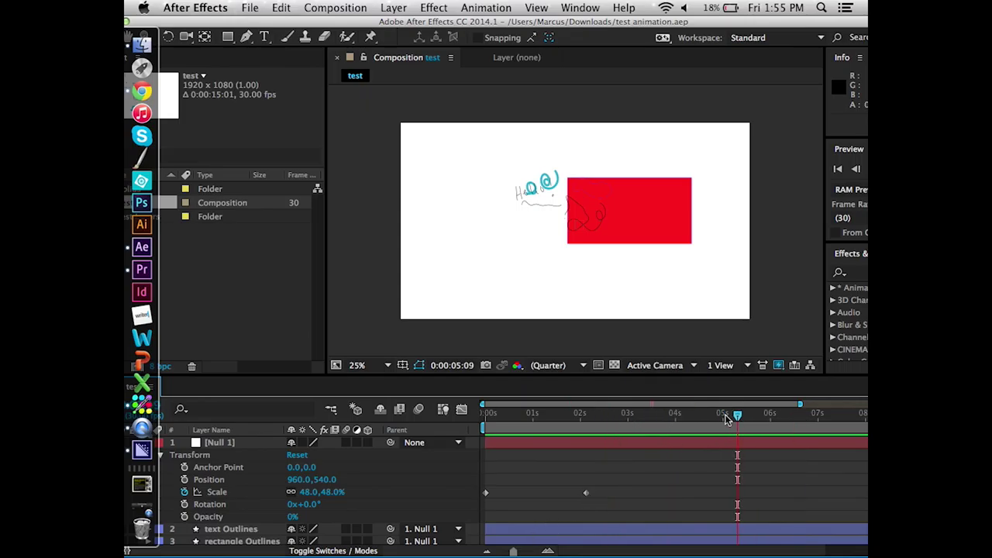
Return to Premiere Pro and play the sequence from the start
key("ctrl+Up")
left_click(708, 194)
left_click_drag(569, 380, 528, 383)
key("space")
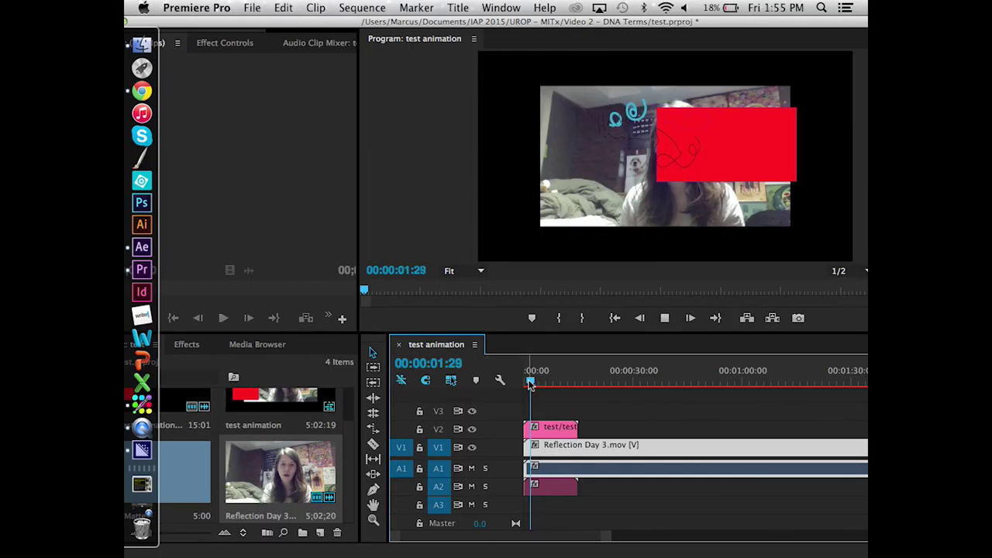
Stop playback at 00:00:03:29 and add a 48.0% Scale keyframe on Null 1 in After Effects
key("space")
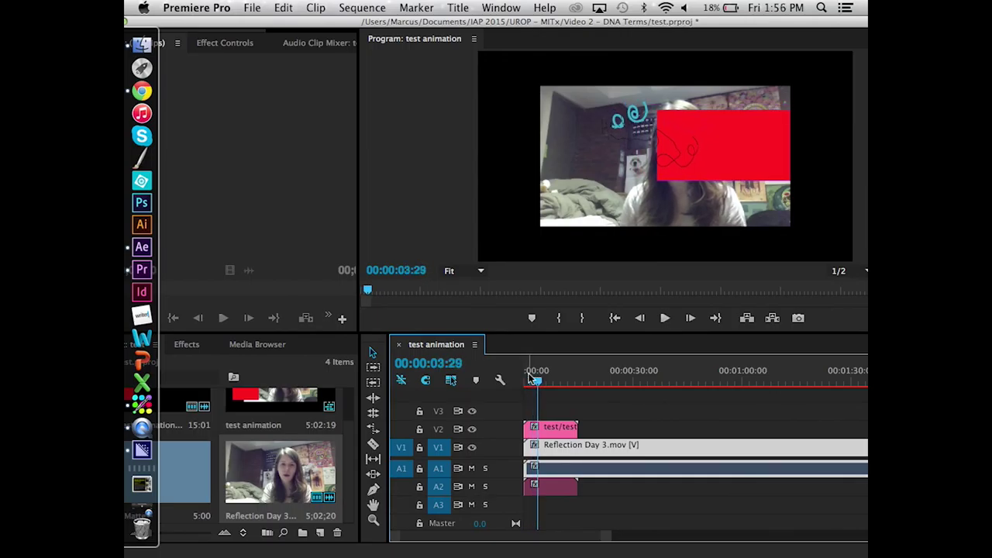
key("ctrl+Up")
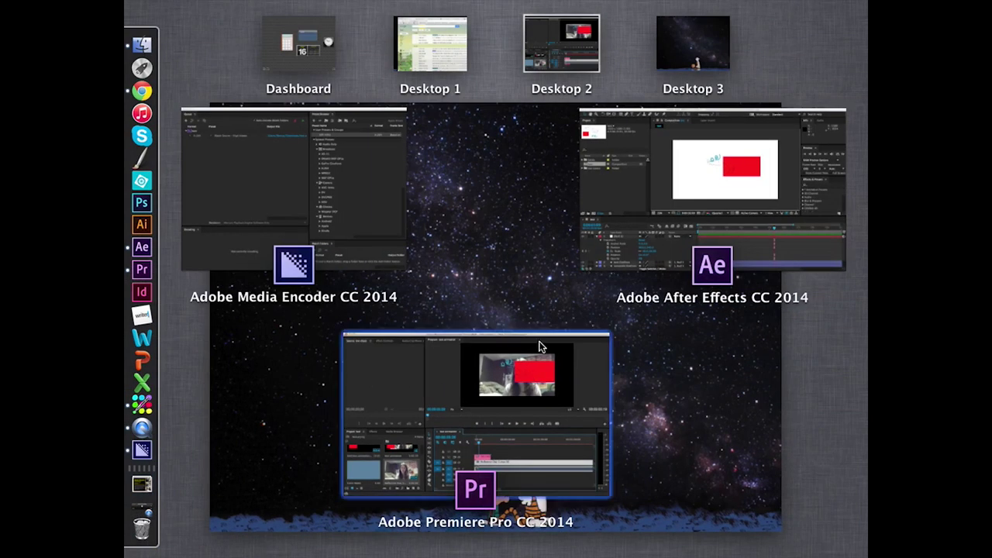
left_click(690, 196)
left_click_drag(738, 416, 674, 420)
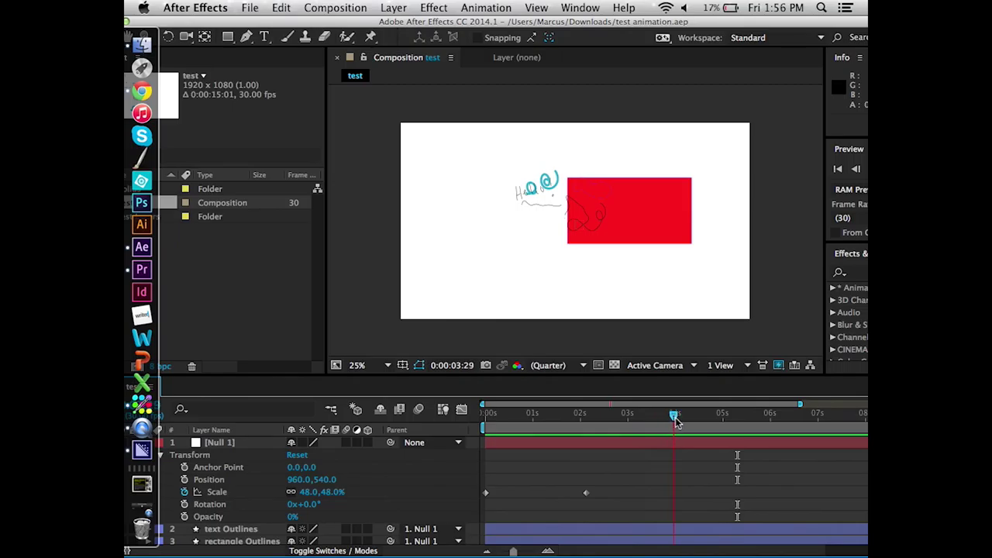
left_click(587, 493)
key("alt+KP_Add")
key("alt+KP_Subtract")
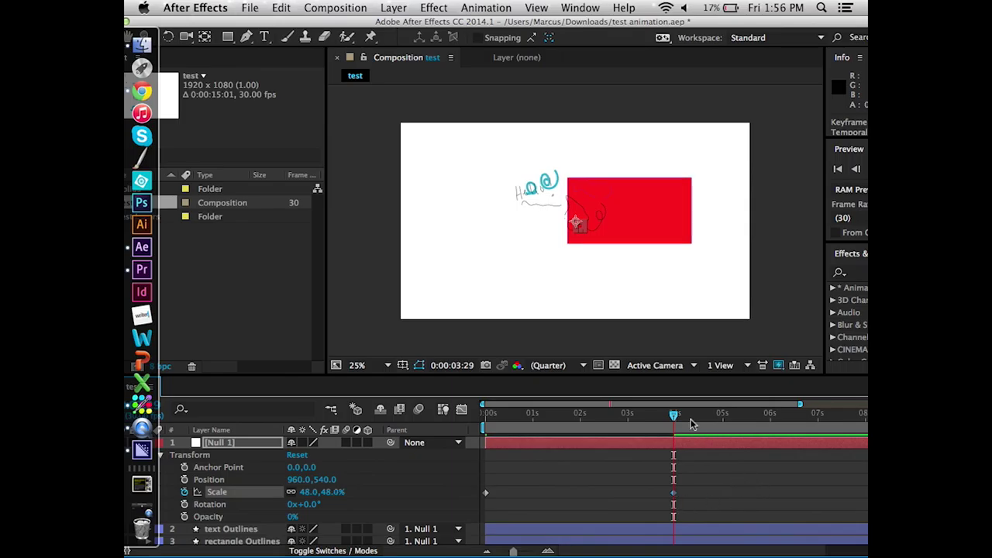
Return to Premiere Pro and rewind the playhead to the sequence start
key("ctrl+Up")
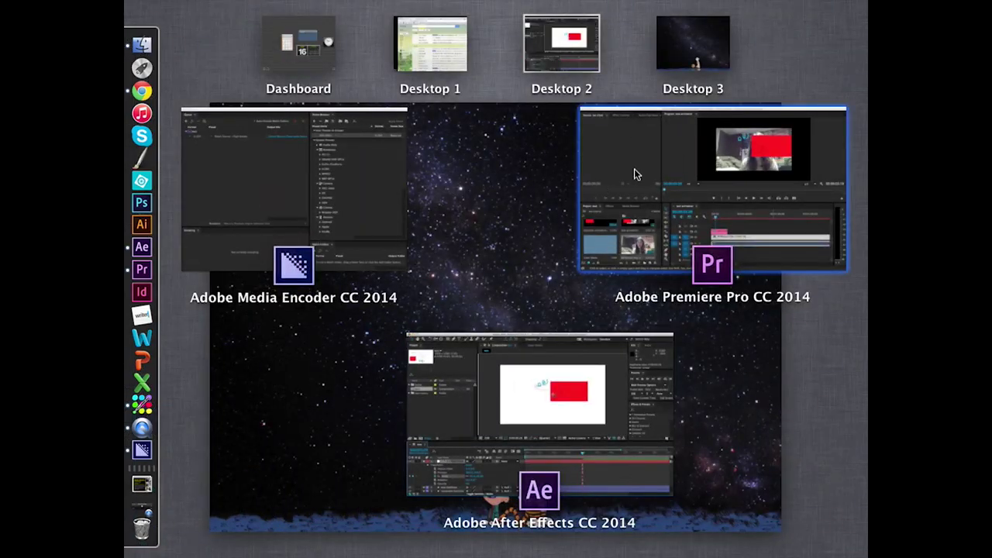
left_click(678, 227)
left_click_drag(540, 388, 524, 390)
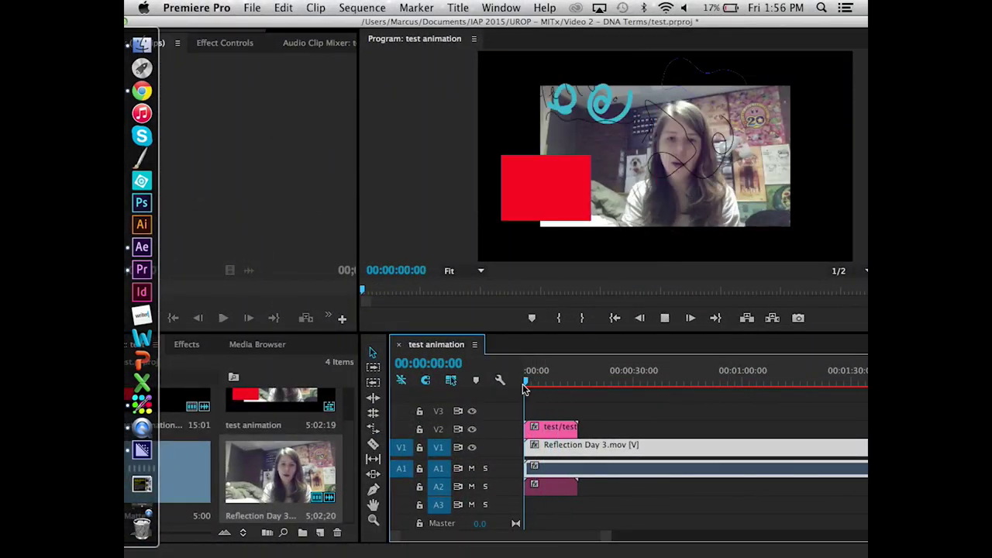
Play the sequence from the start, stop at 00:00:06:19, and bring Premiere Pro back full screen
key("space")
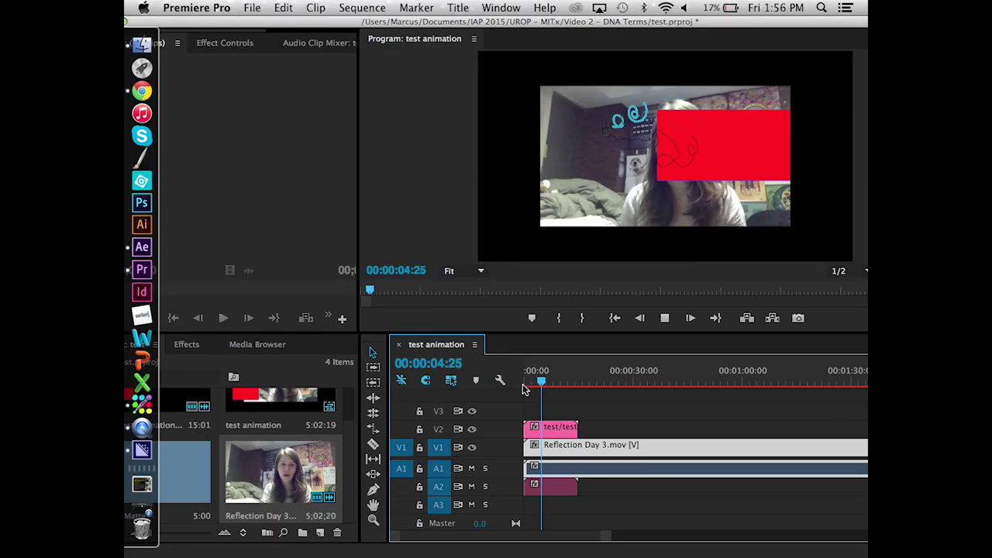
key("space")
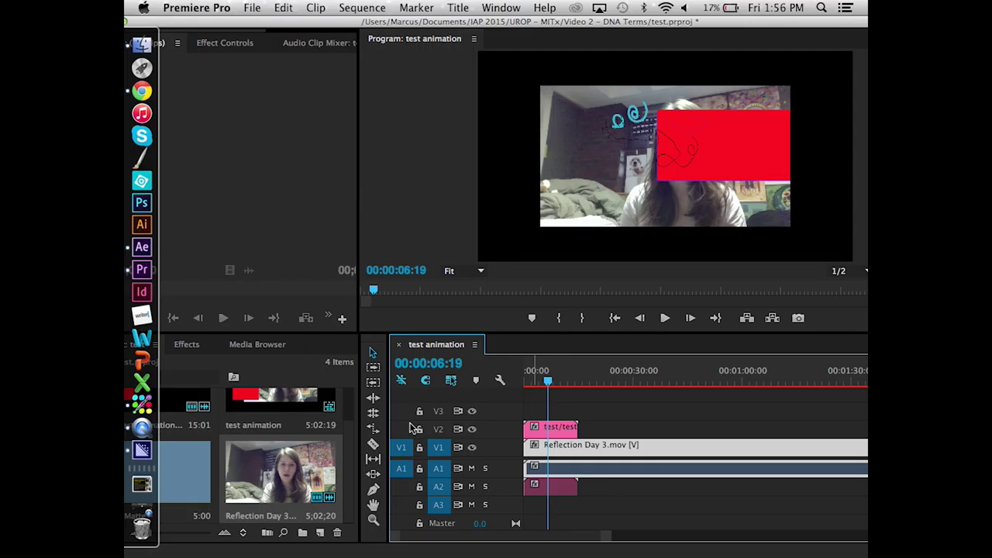
key("ctrl+Up")
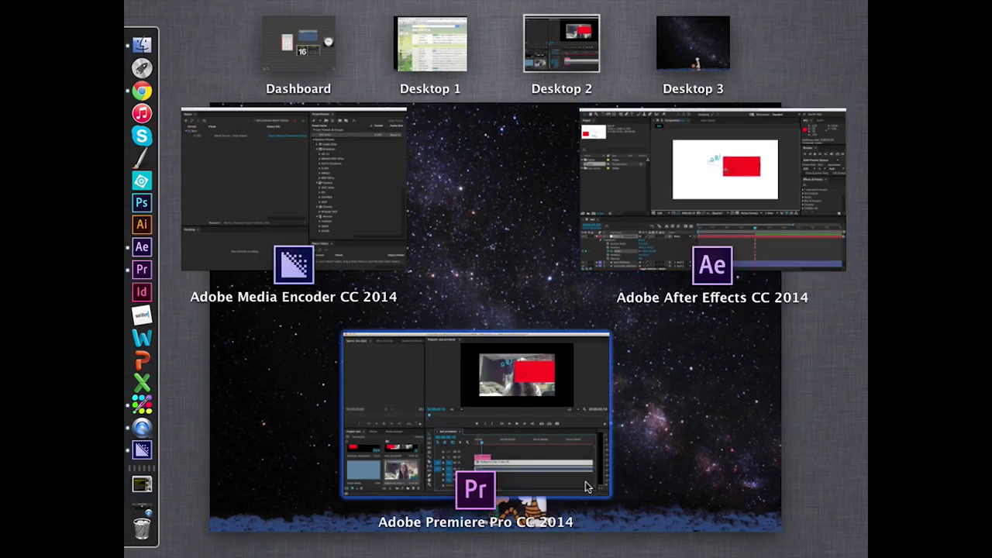
left_click(504, 434)
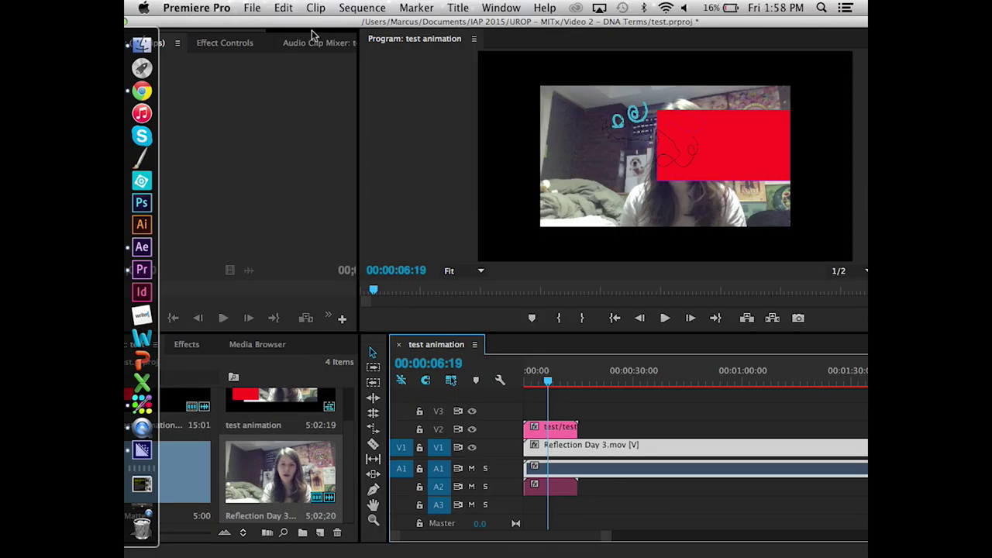
left_click(253, 9)
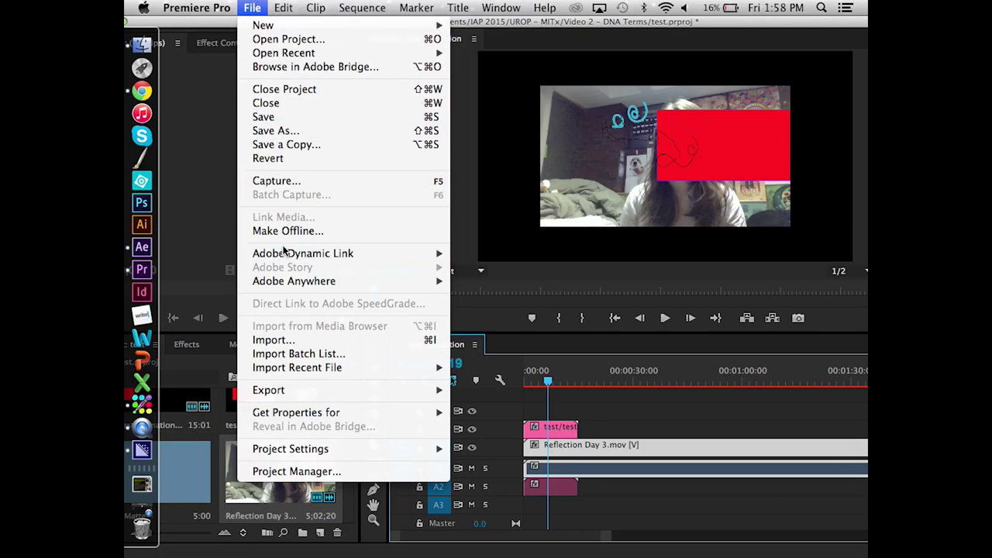
mouse_move(288, 390)
left_click(755, 426)
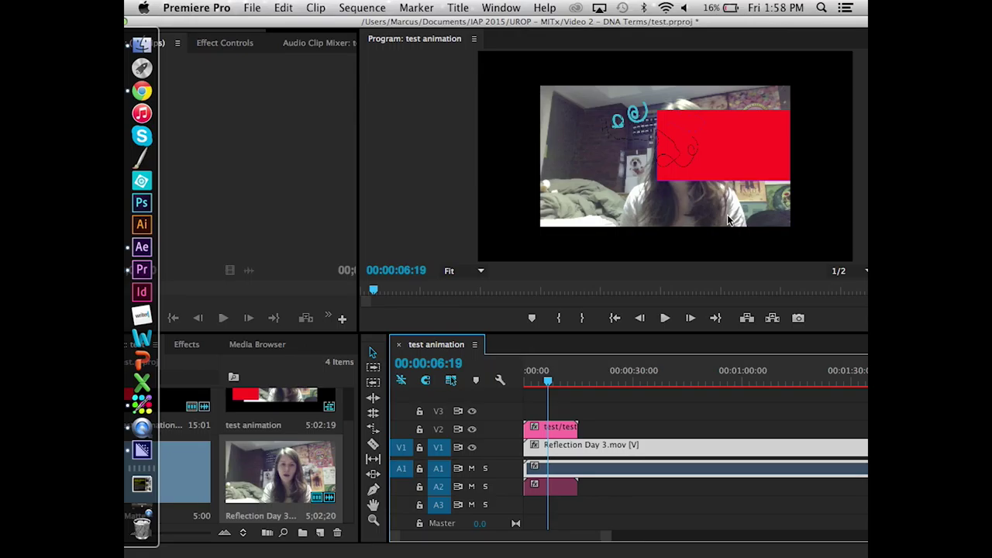
left_click_drag(591, 380, 603, 386)
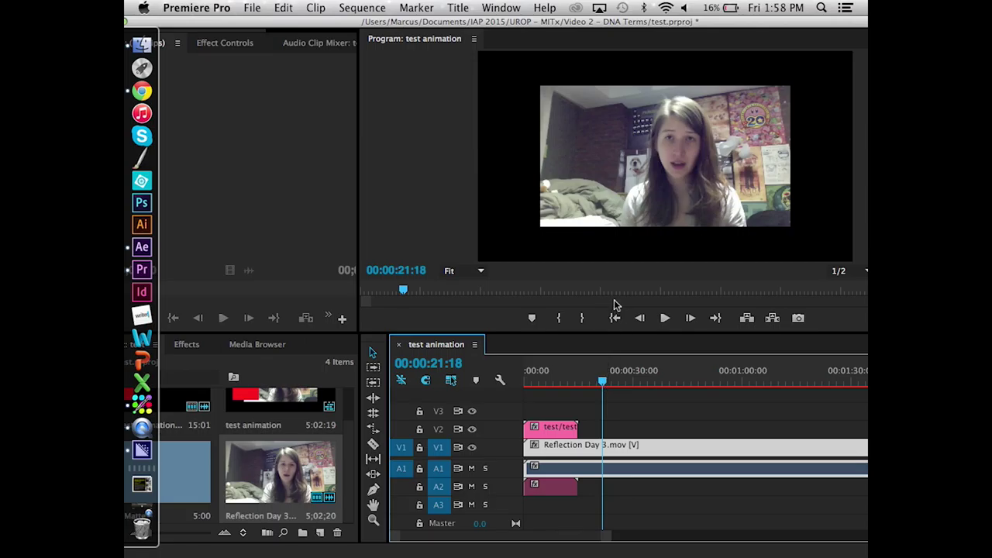
left_click(622, 150)
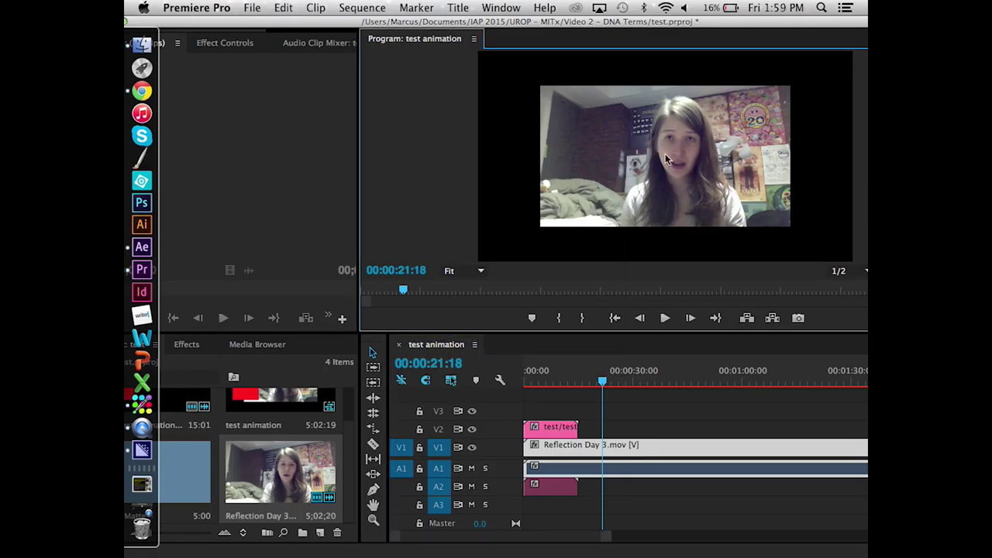
left_click_drag(605, 381, 565, 383)
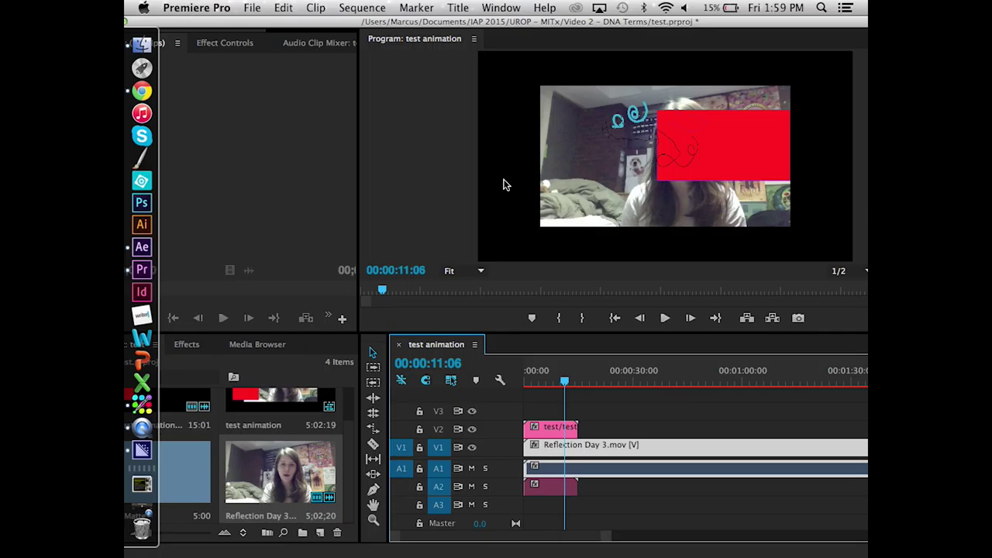
left_click(548, 428)
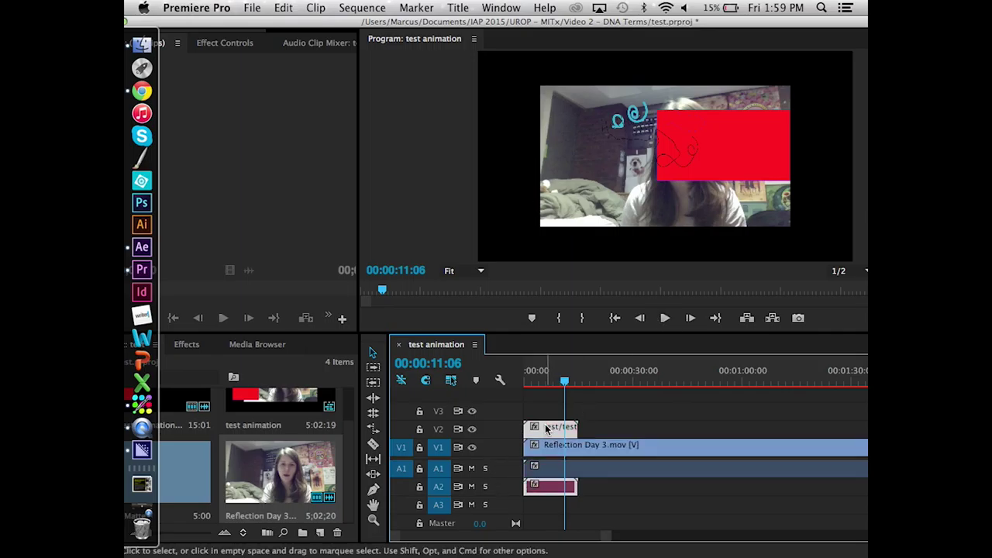
Delete the test overlay clip and its audio, then scale the webcam video up to fill the frame
key("Delete")
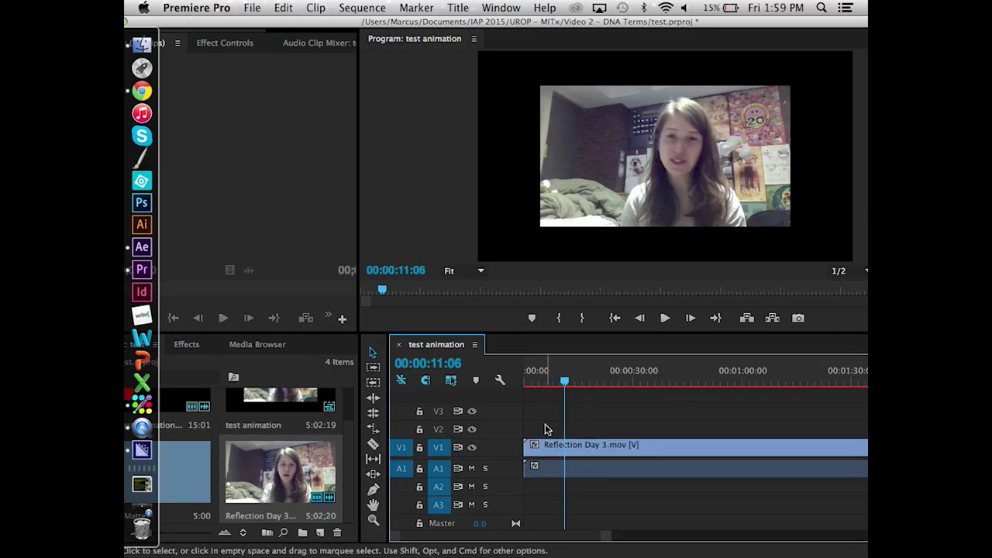
left_click(631, 176)
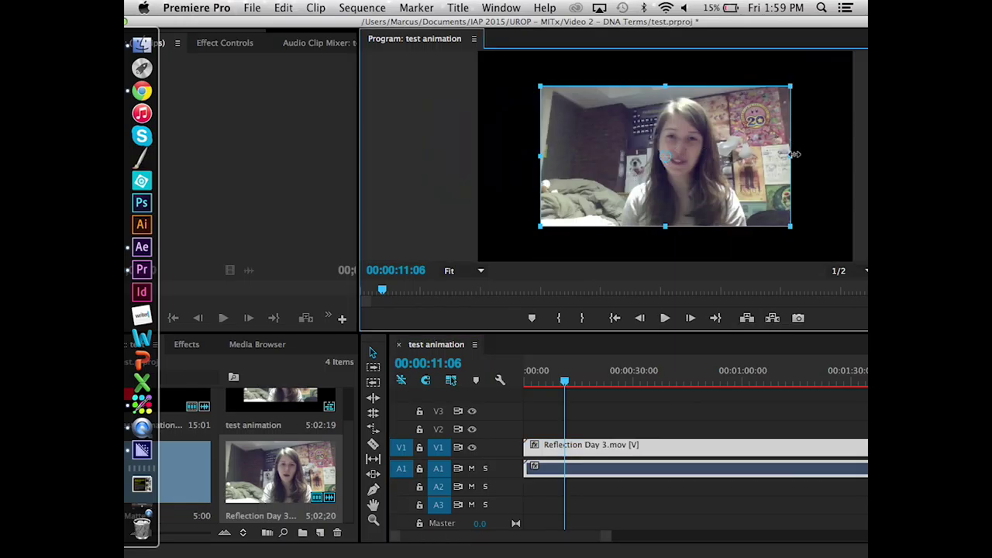
left_click_drag(792, 87, 860, 55)
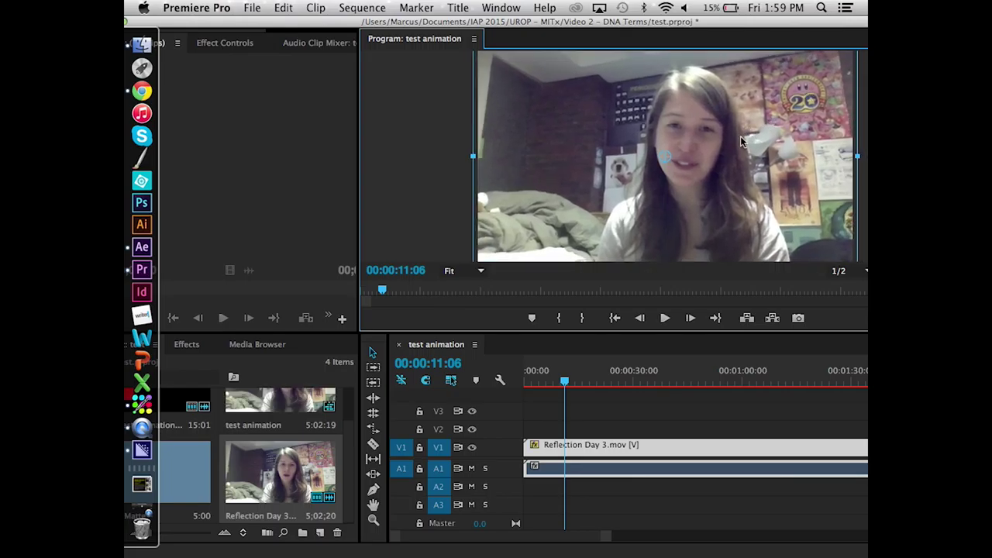
Cue the playhead at 00:00:11:00 and open the File menu
left_click(566, 383)
left_click_drag(565, 385, 565, 385)
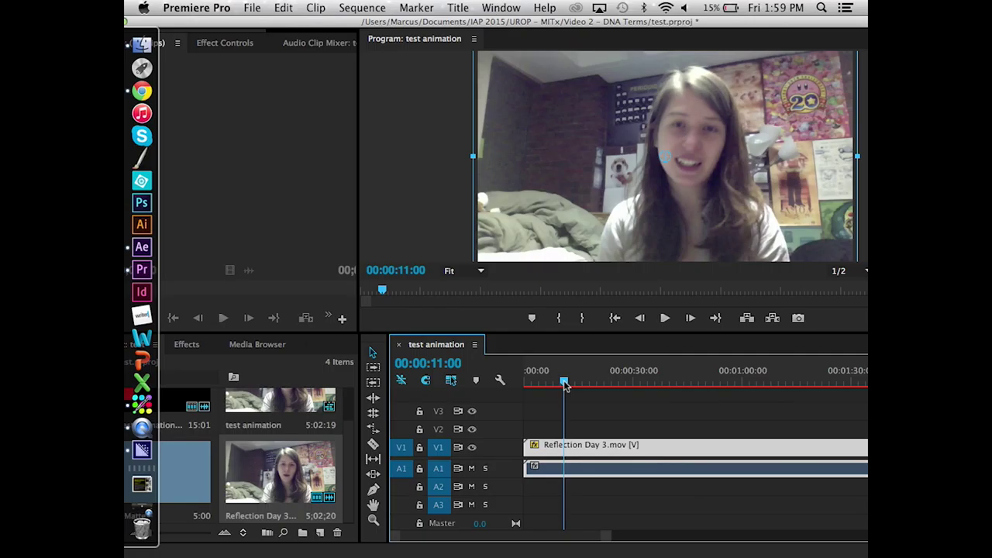
left_click(254, 8)
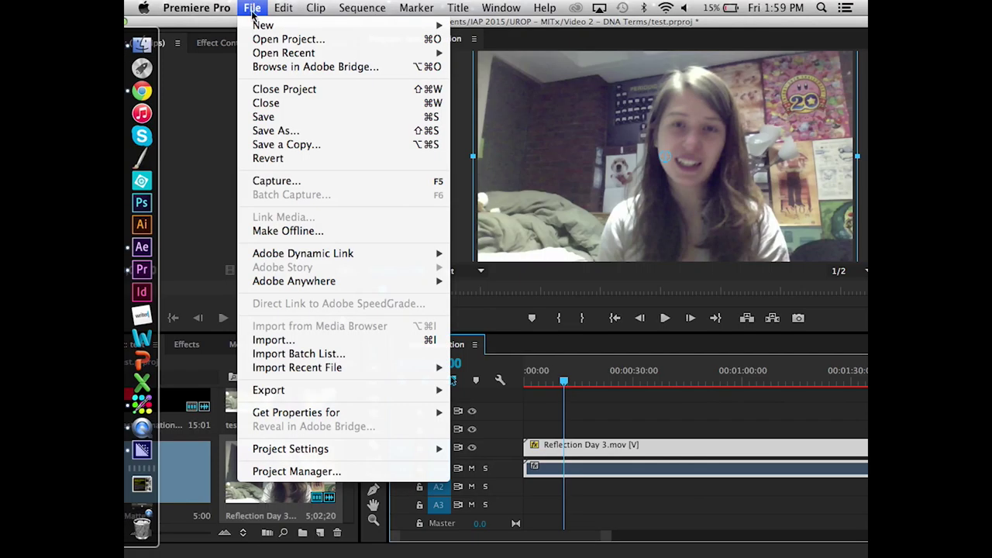
mouse_move(306, 394)
left_click(474, 393)
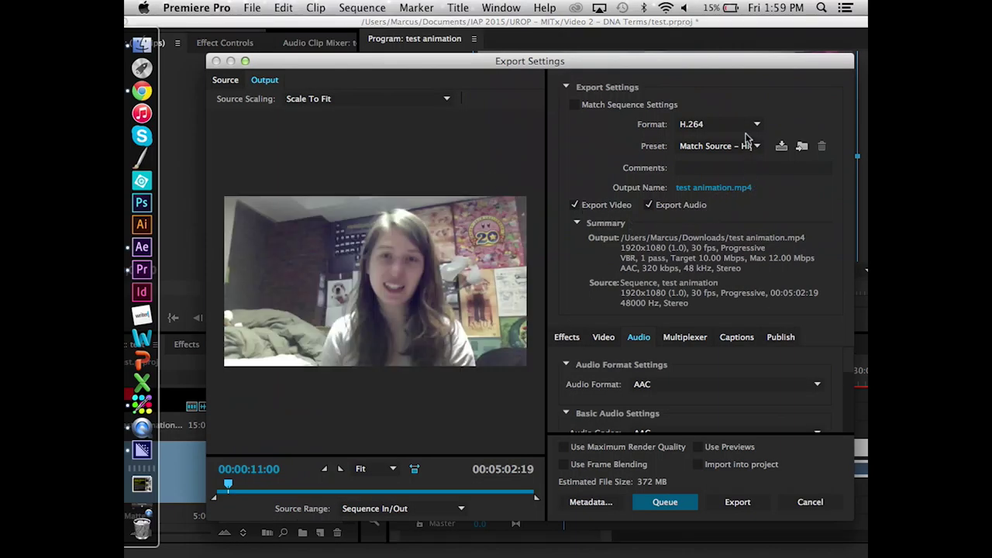
left_click(745, 127)
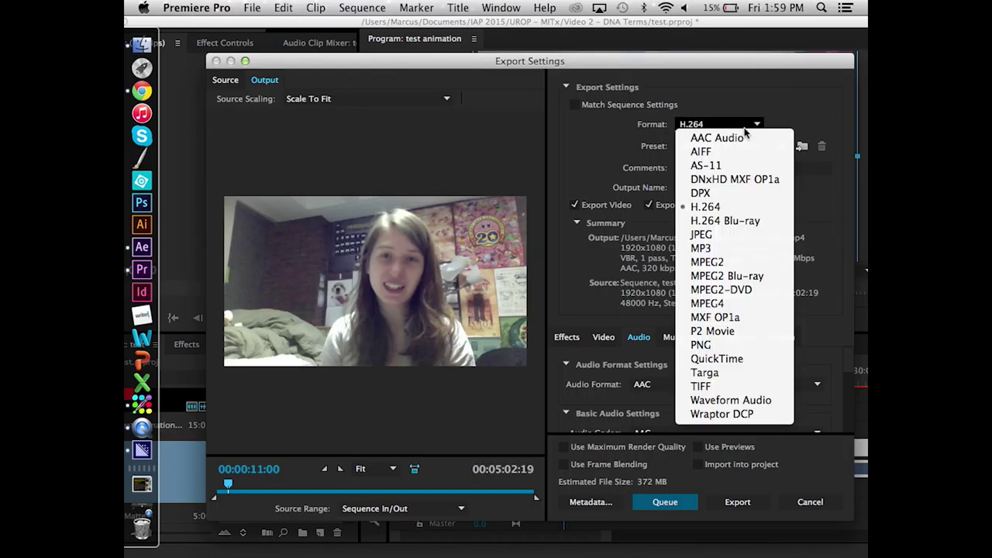
left_click(772, 98)
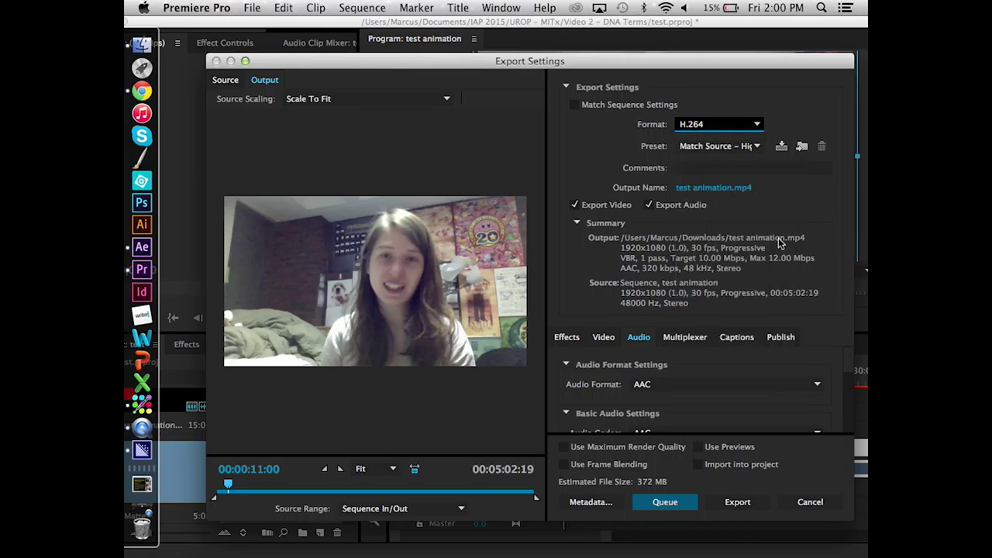
scroll(719, 384, "down", 2)
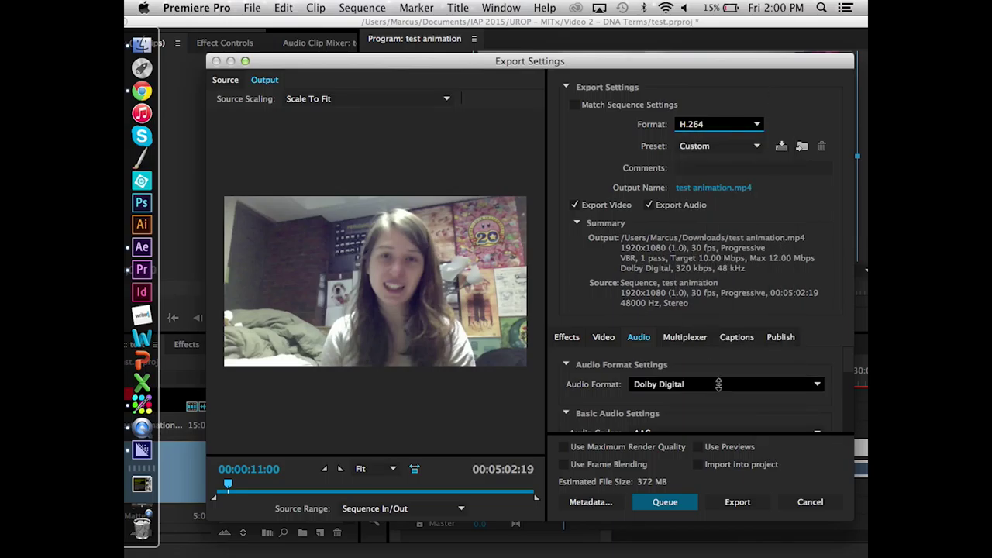
scroll(719, 383, "up", 1)
scroll(719, 384, "up", 1)
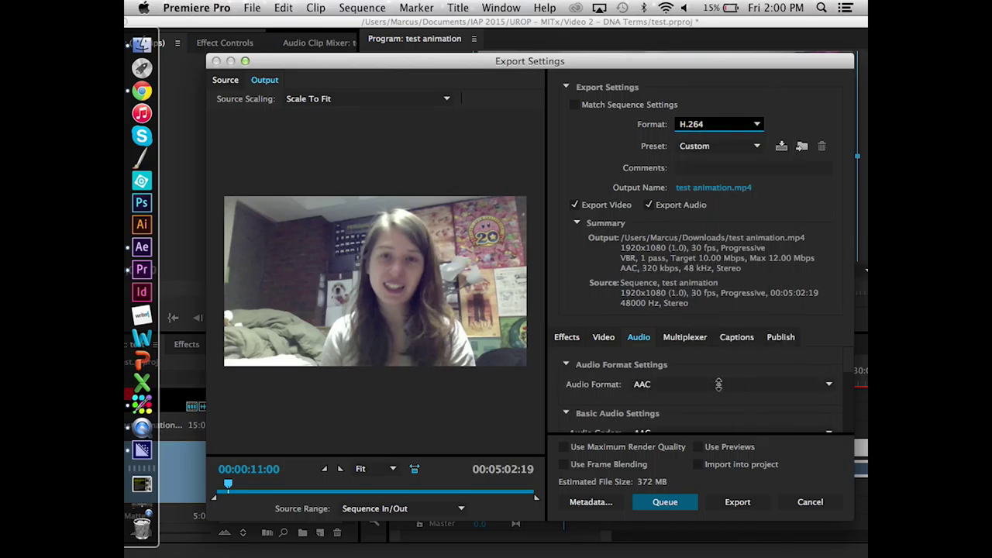
left_click(617, 339)
left_click(640, 340)
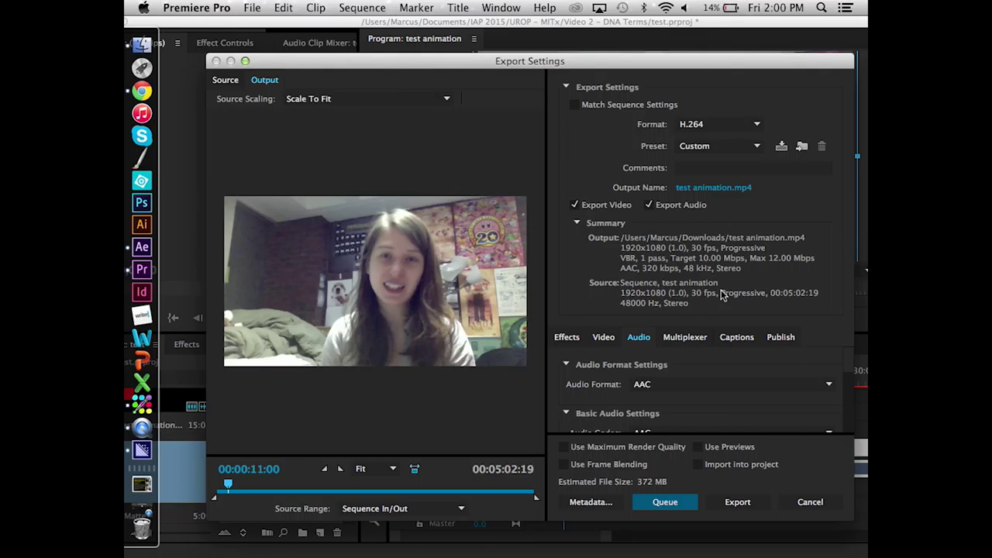
left_click(812, 504)
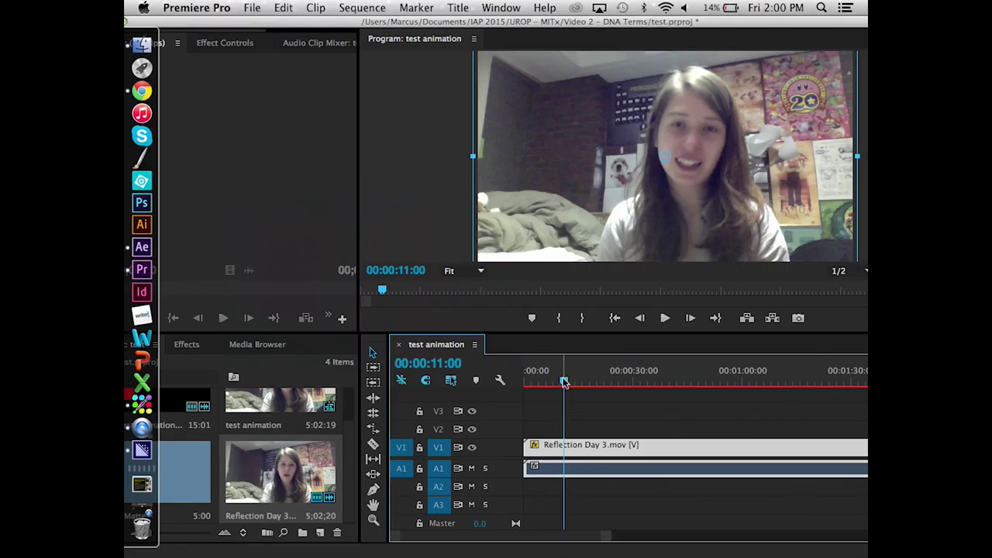
Trim Reflection Day 3's end so the sequence runs 2:47:13, and cue 00:01:45:18
scroll(715, 432, "right", 10)
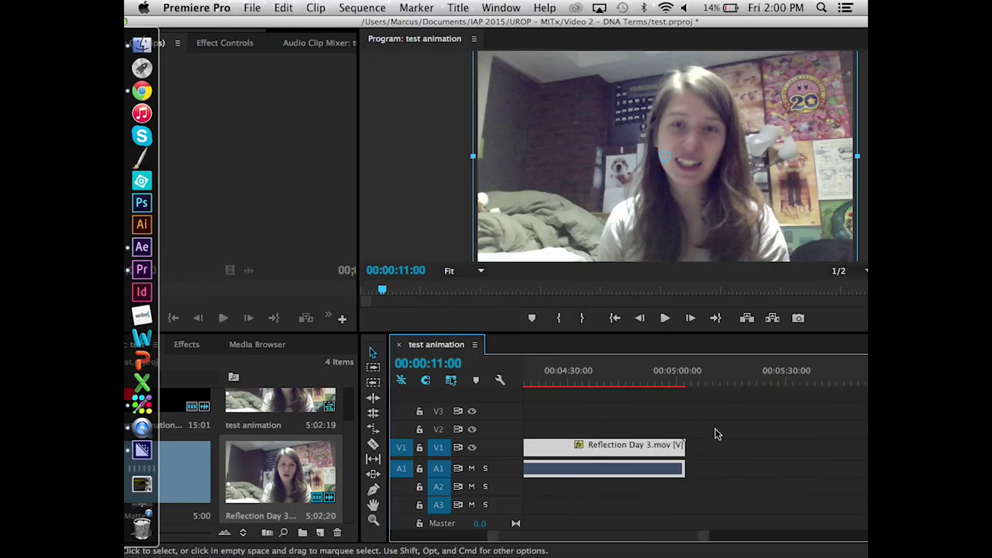
left_click_drag(685, 446, 605, 448)
scroll(608, 447, "left", 5)
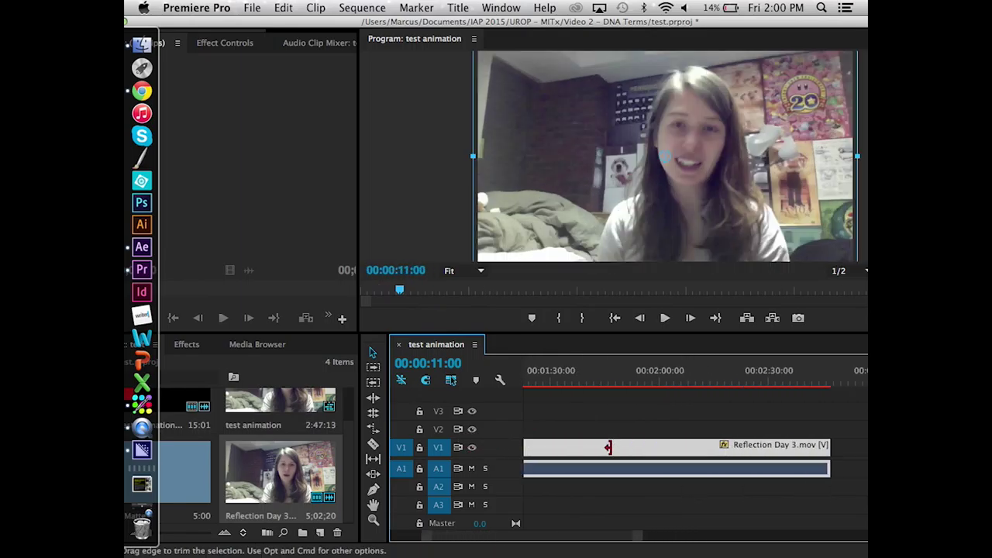
left_click(613, 379)
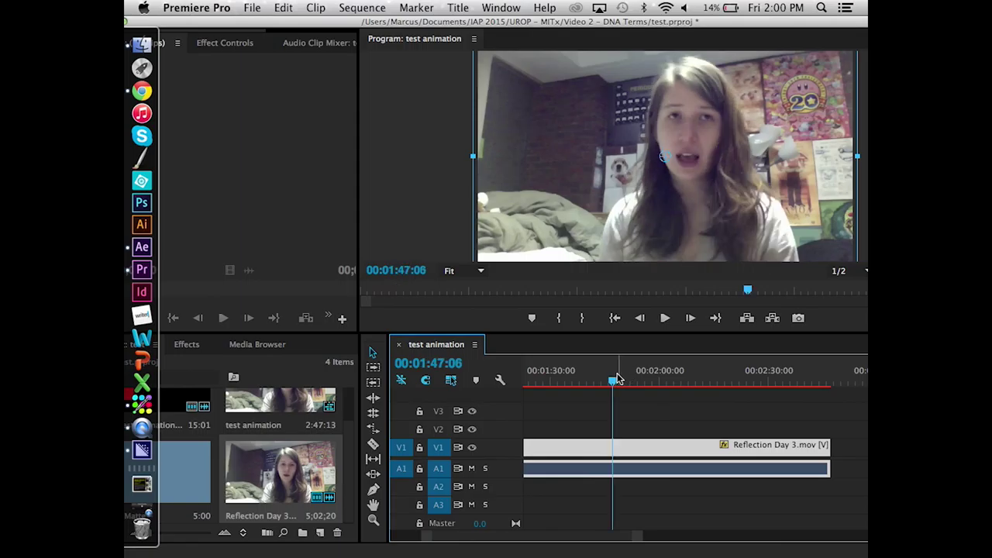
left_click_drag(613, 380, 608, 386)
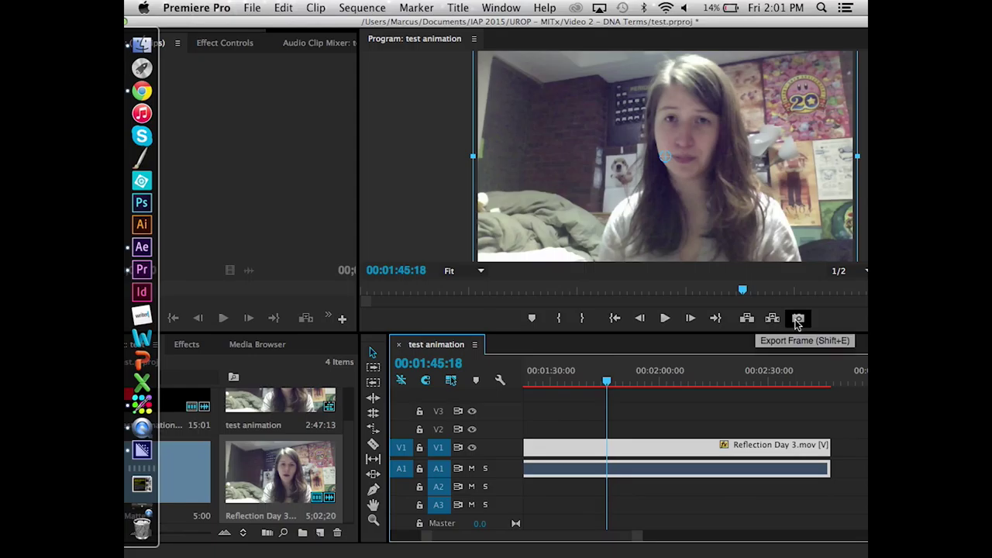
Export the 00:01:45:18 frame as a JPEG named 'stillface' and import it into the project
left_click(798, 319)
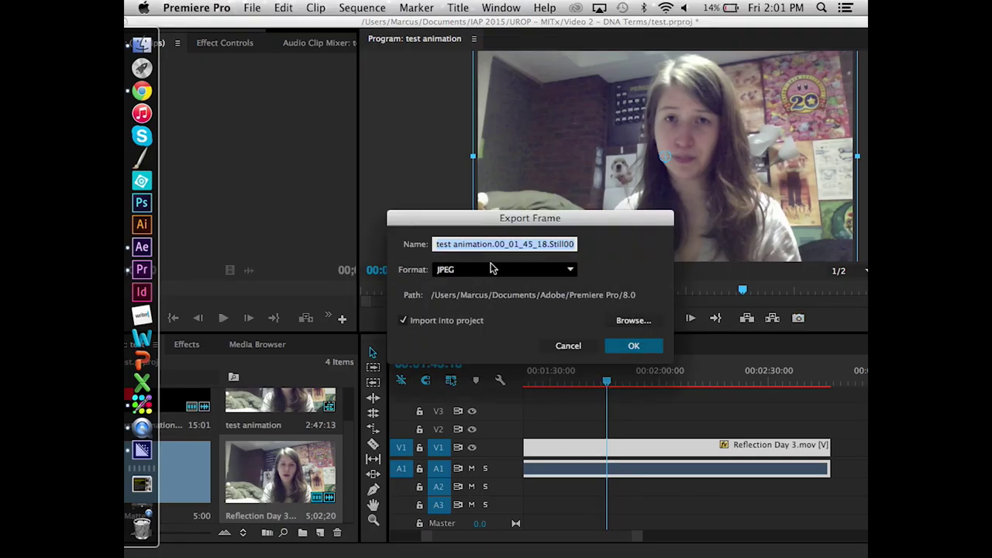
type("stillface")
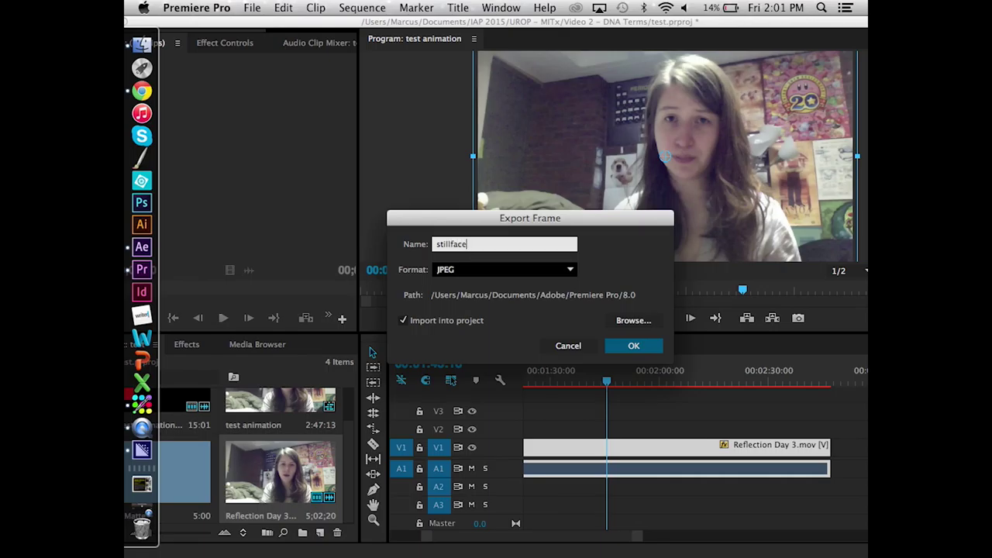
left_click(477, 271)
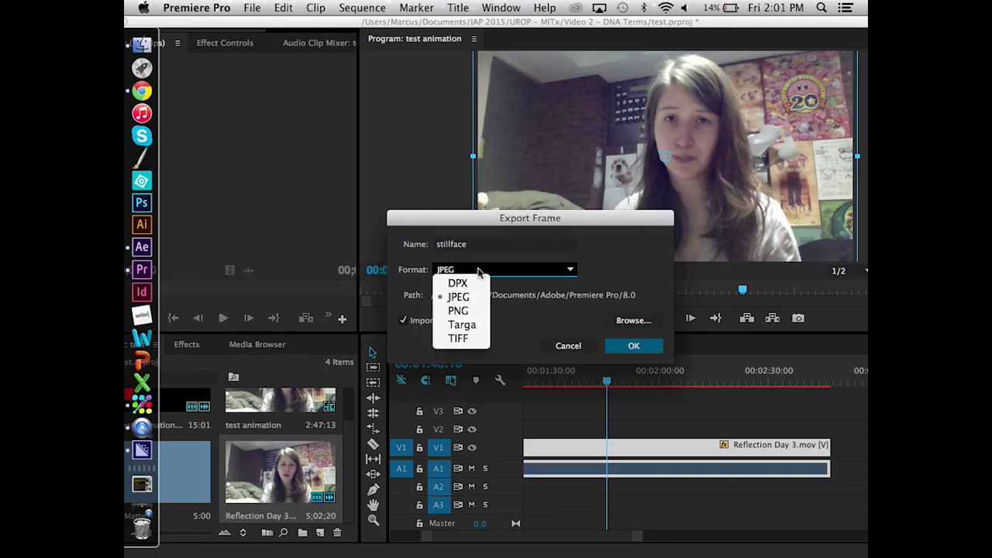
left_click(467, 292)
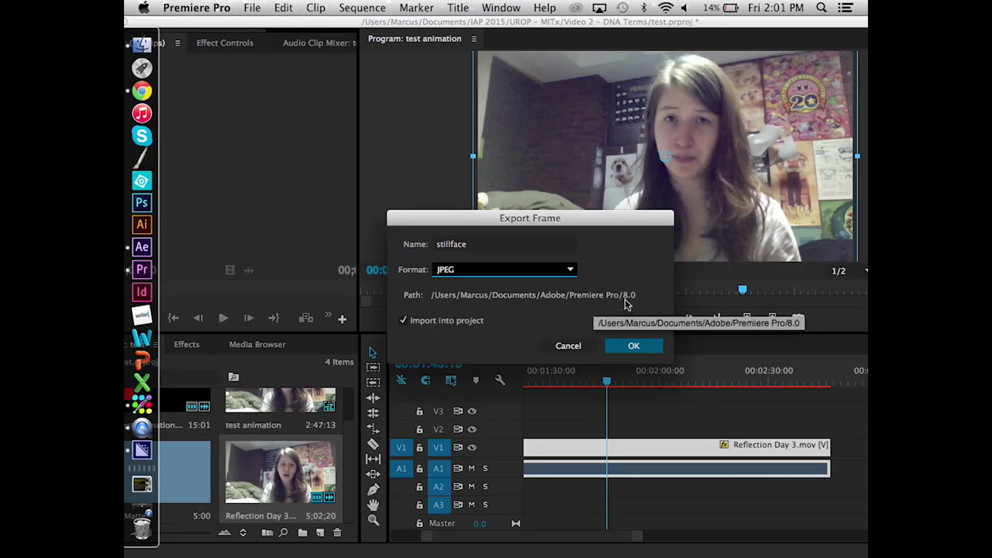
left_click(631, 348)
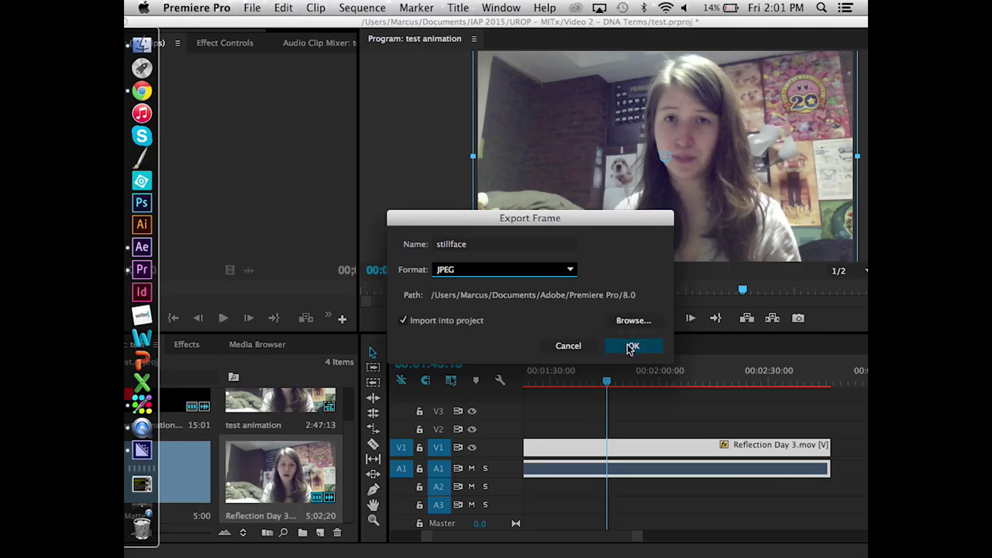
scroll(295, 431, "down", 1)
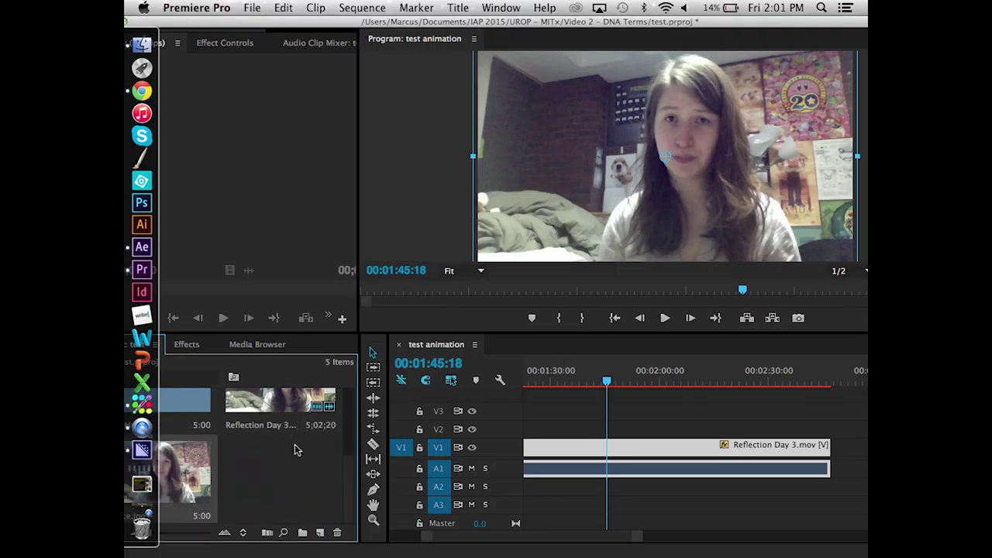
Cut the Reflection Day 3 clip at the playhead, 00:01:45:18, with the Razor tool
scroll(294, 450, "up", 1)
scroll(295, 449, "down", 2)
scroll(295, 449, "up", 1)
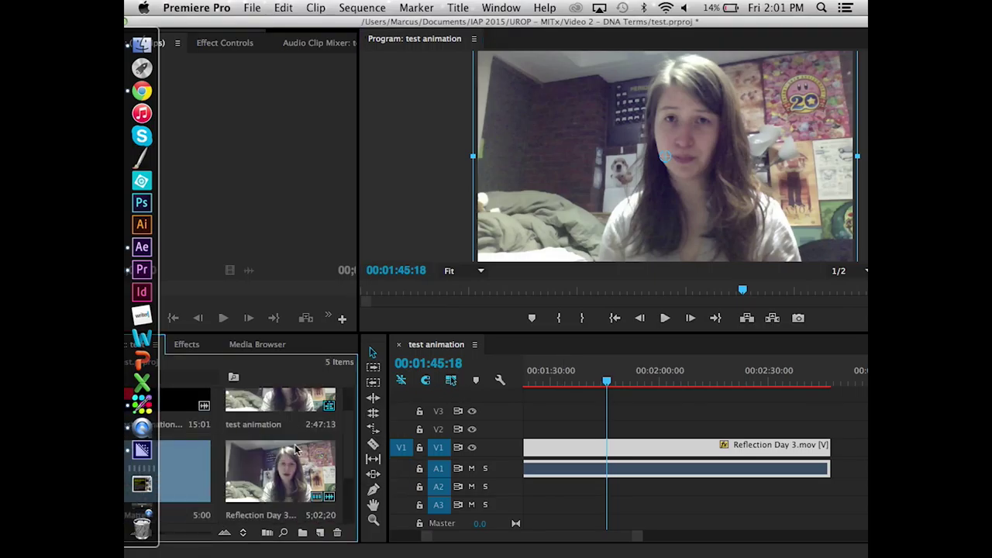
scroll(266, 475, "down", 1)
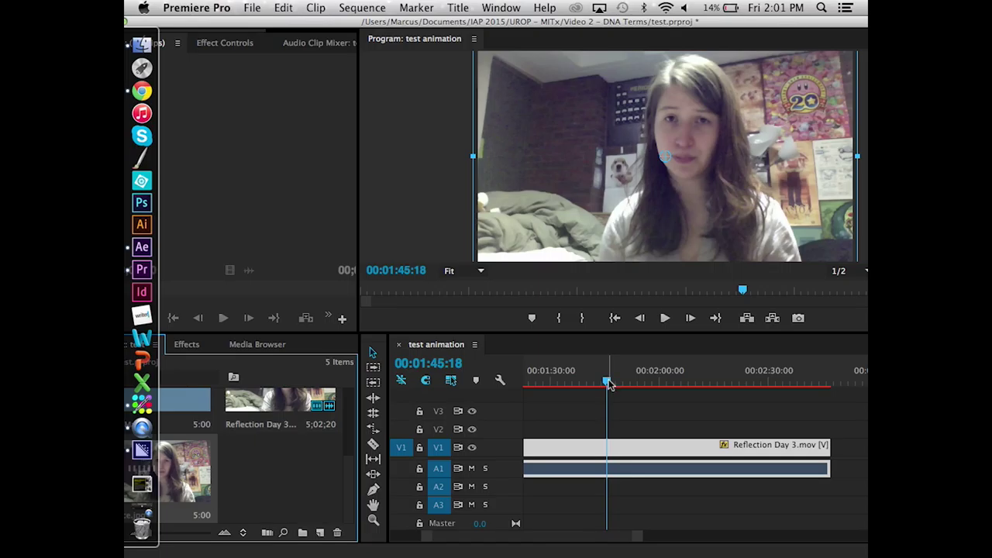
left_click(373, 444)
left_click(611, 465)
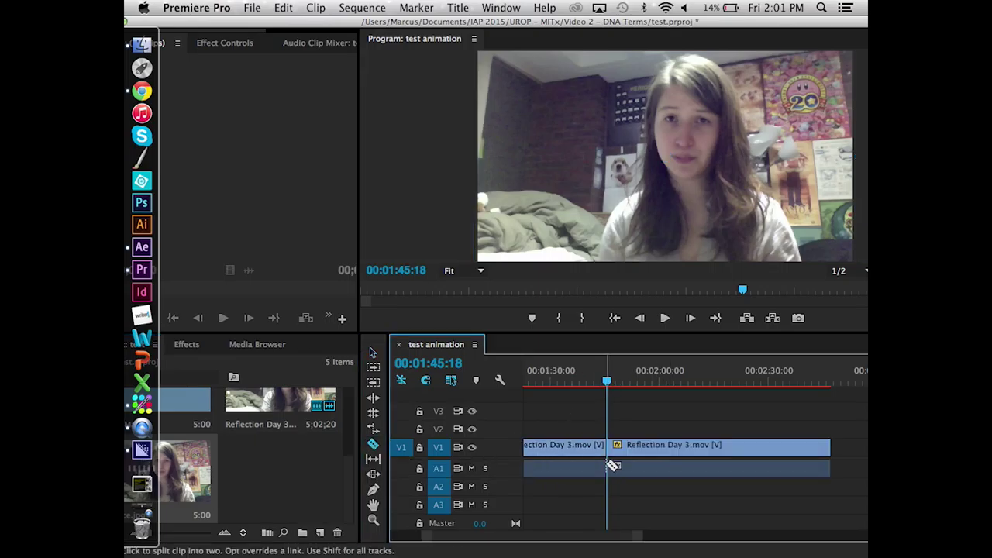
Place the stillface image on V1 between the two halves, closing the gap after it
left_click(373, 352)
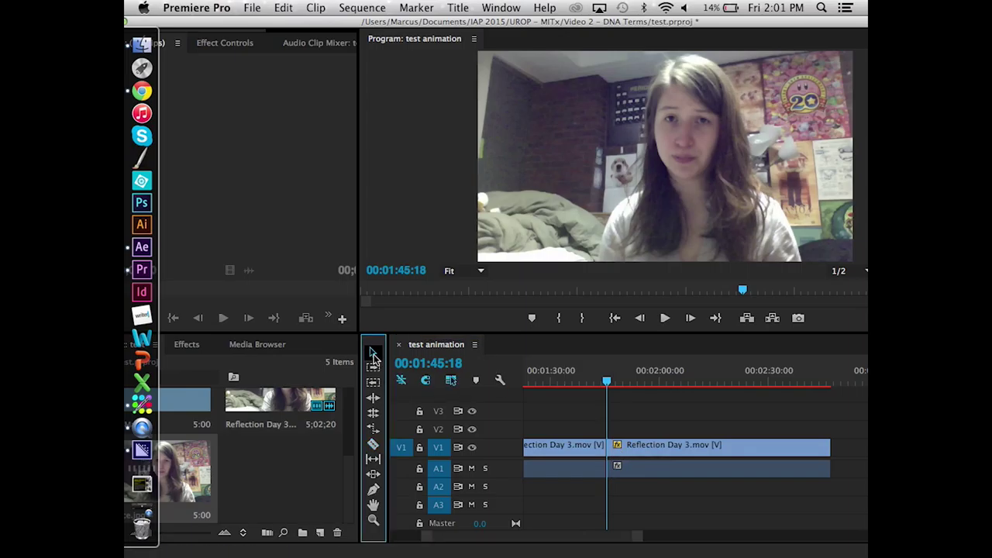
left_click_drag(658, 464, 712, 463)
left_click_drag(194, 472, 609, 463)
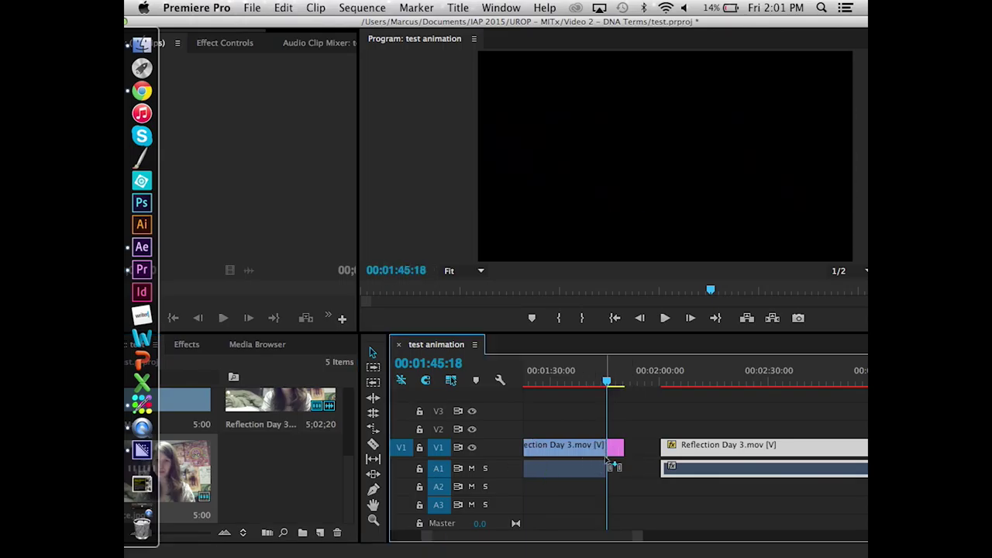
left_click_drag(700, 446, 664, 447)
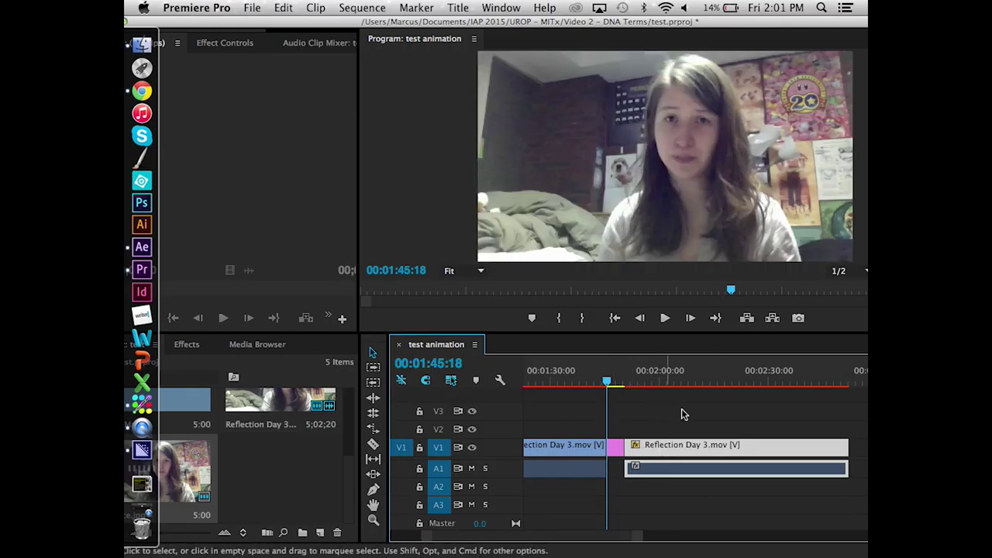
left_click_drag(607, 382, 583, 381)
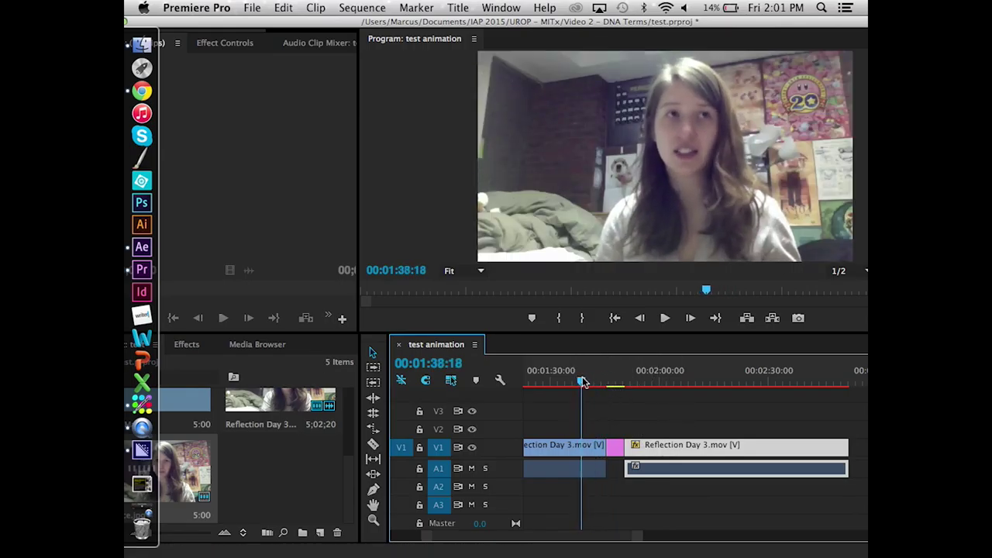
key("space")
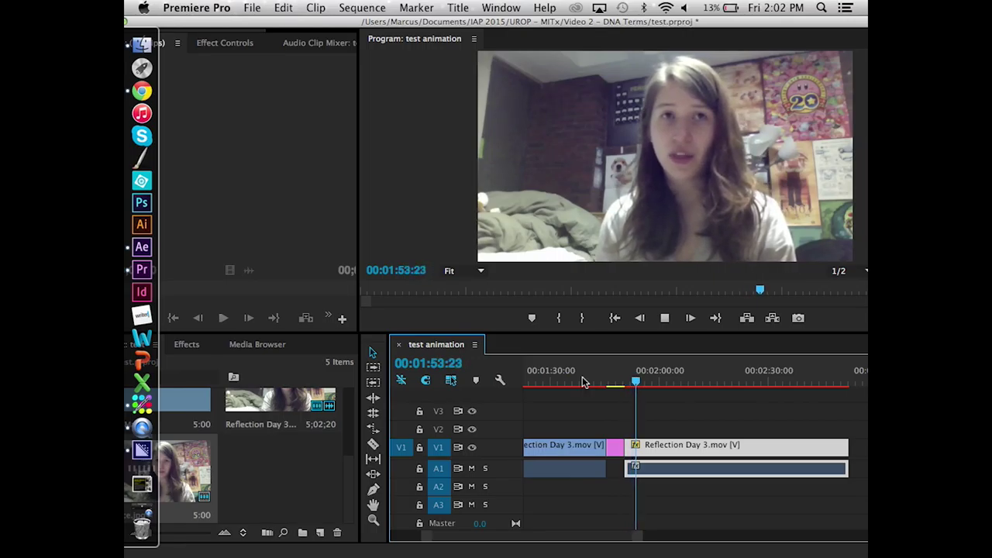
key("space")
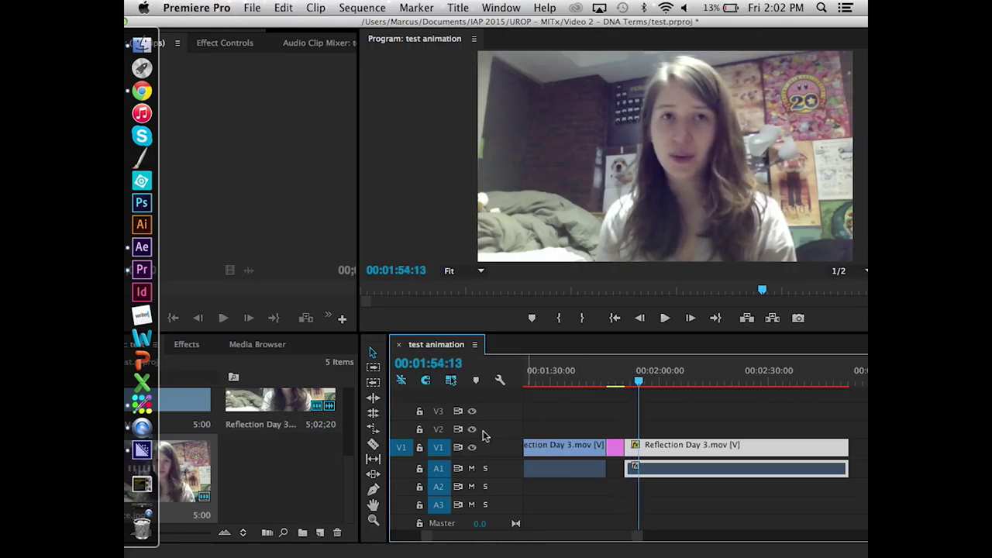